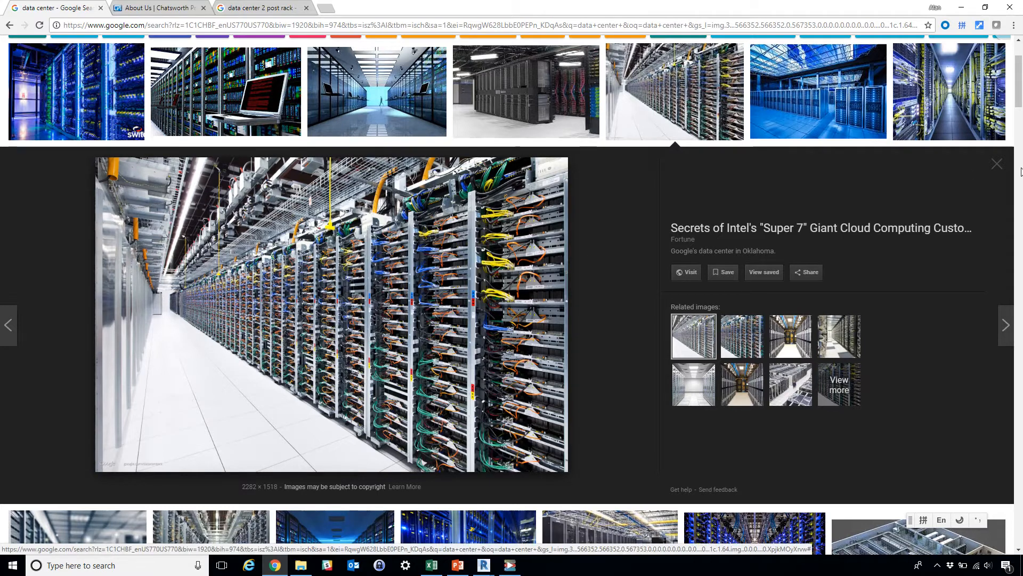
# Browse the data center image results and preview the "24 Free Data Center Photos" picture of server racks
pyautogui.click(996, 164)
pyautogui.scroll(-4, 185, 364)
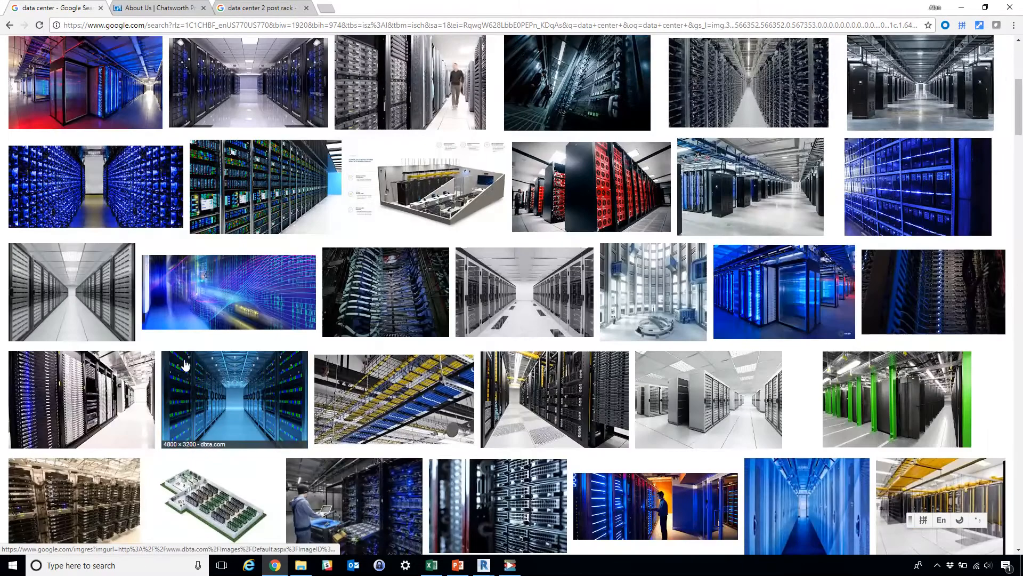
pyautogui.scroll(-4, 181, 368)
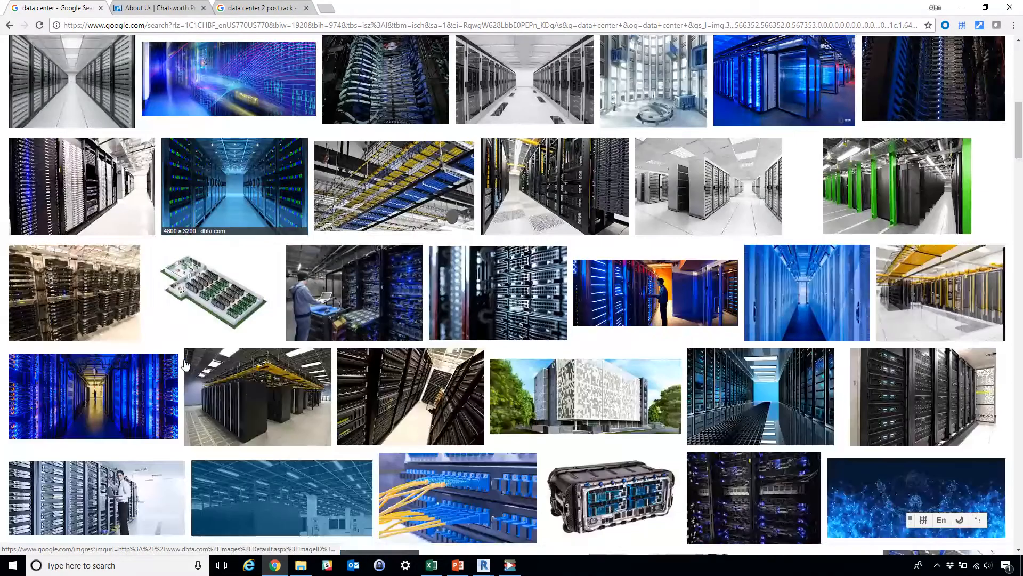
pyautogui.click(80, 287)
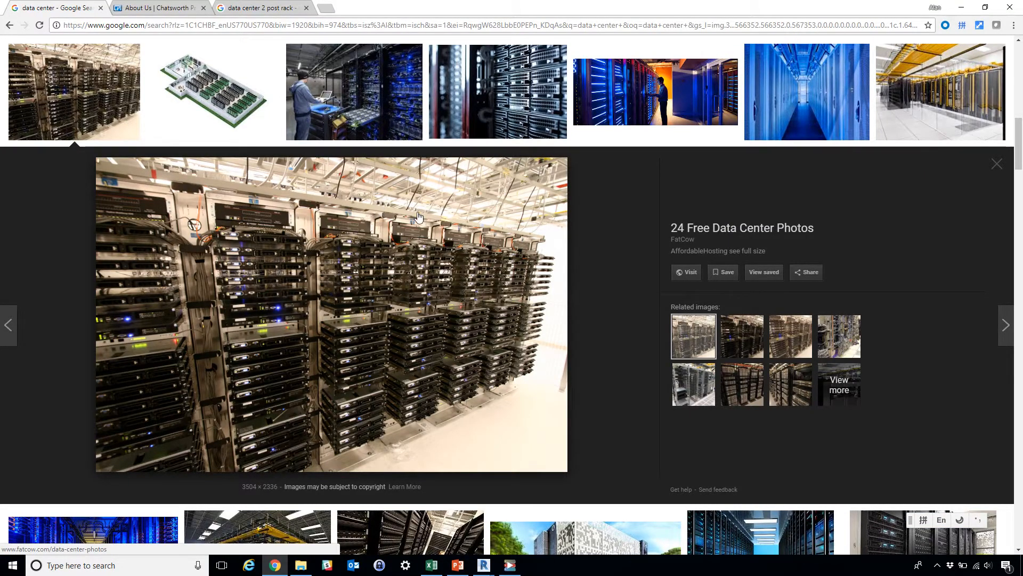
pyautogui.click(996, 164)
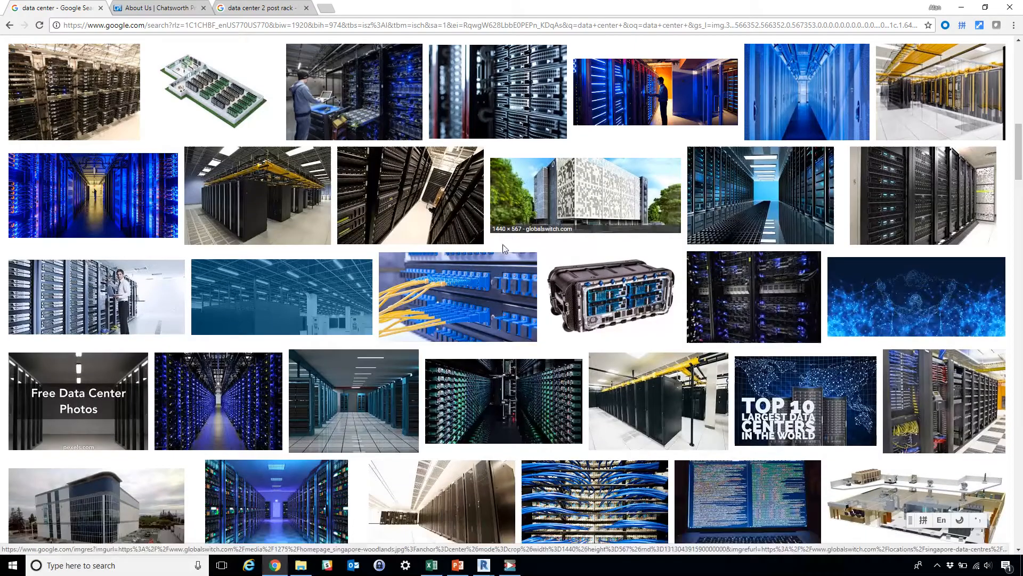
# Preview the Greyson Technologies data center picture among the image results, then close the preview
pyautogui.scroll(-3, 460, 217)
pyautogui.scroll(7, 559, 215)
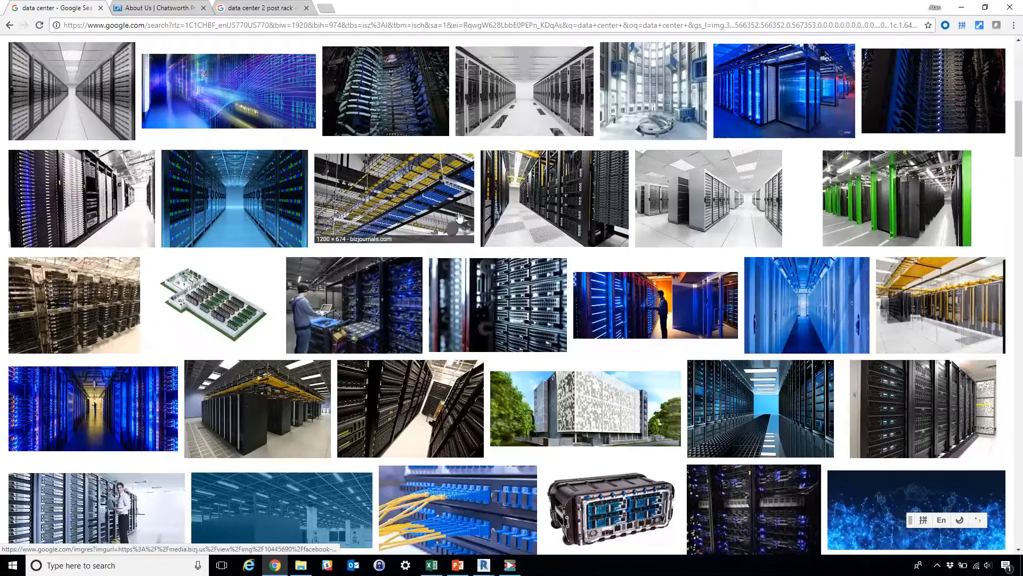
pyautogui.click(559, 216)
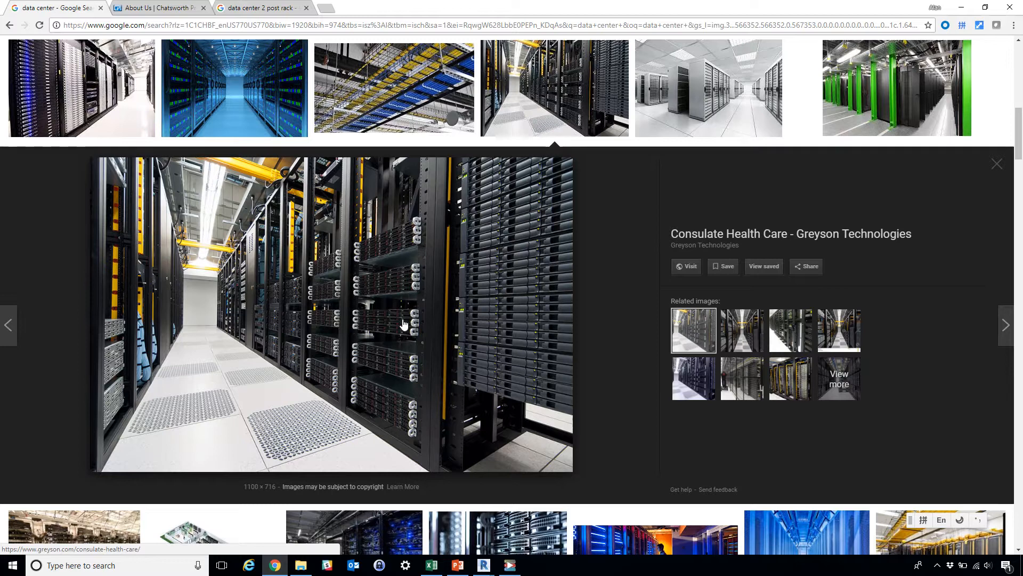
pyautogui.click(998, 164)
pyautogui.scroll(9, 417, 291)
pyautogui.scroll(3, 417, 290)
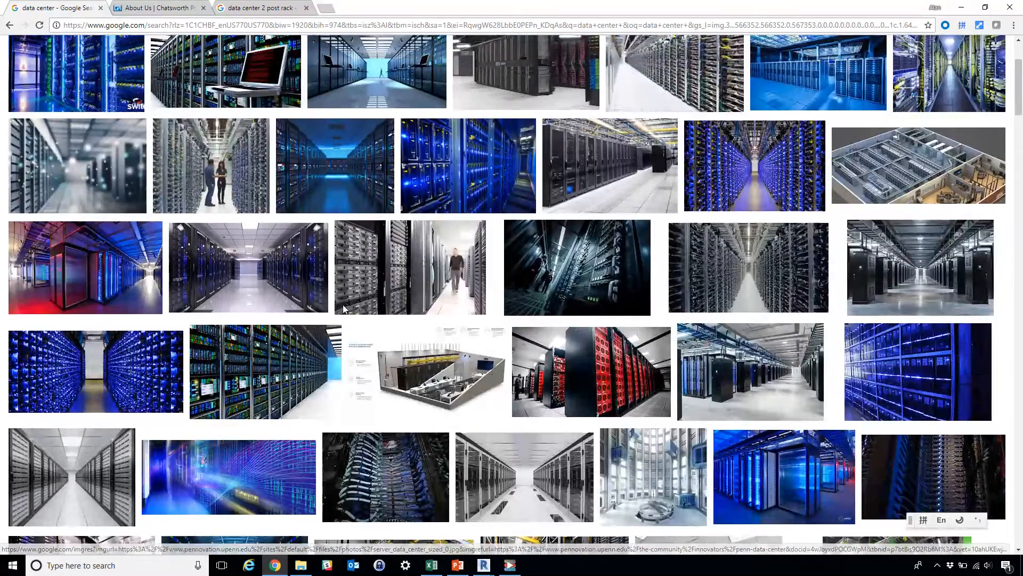
# View the rack elevation diagram in the data center 2 post rack results and return to the data center images
pyautogui.click(266, 9)
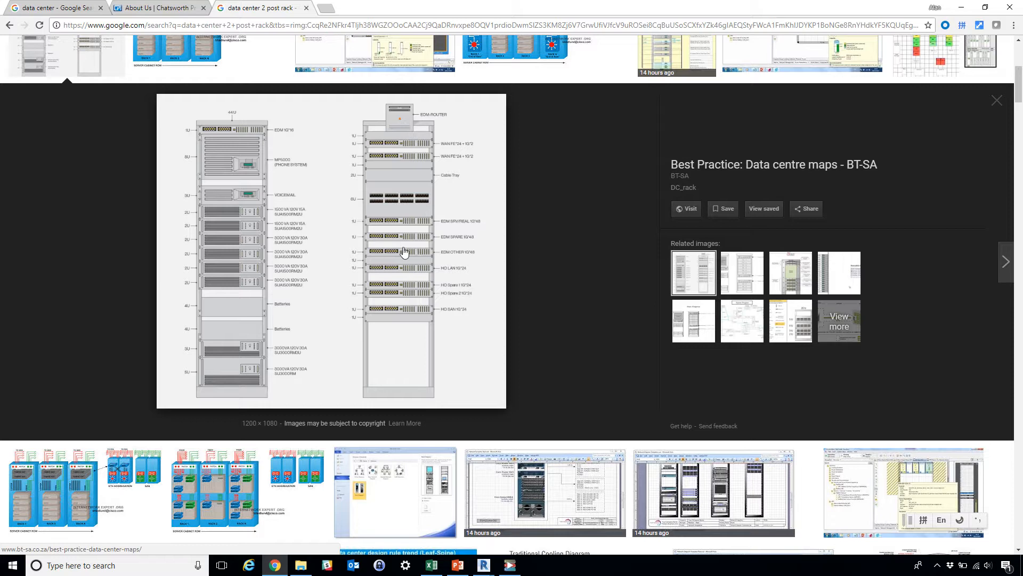
pyautogui.click(52, 8)
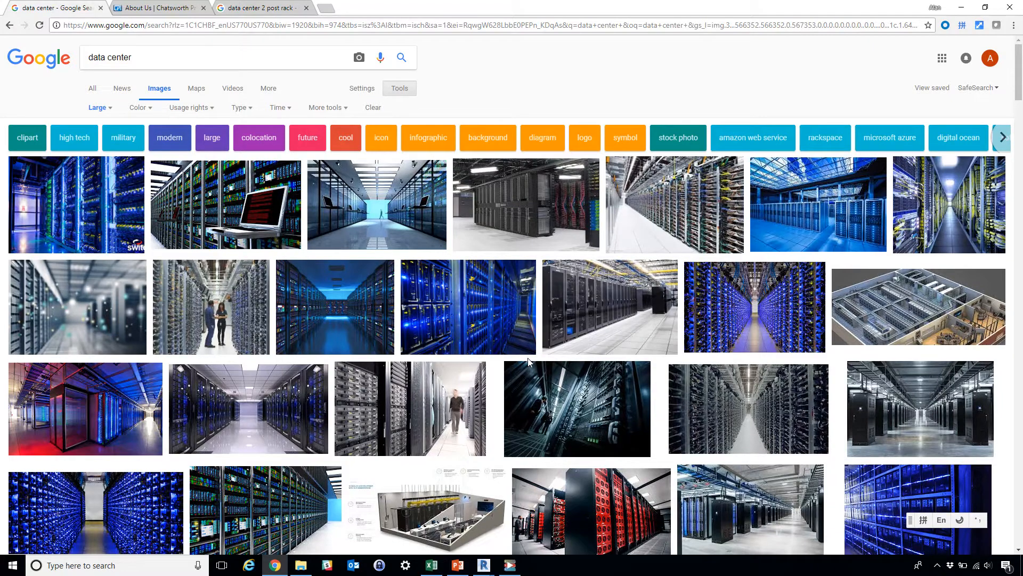
pyautogui.scroll(-4, 508, 389)
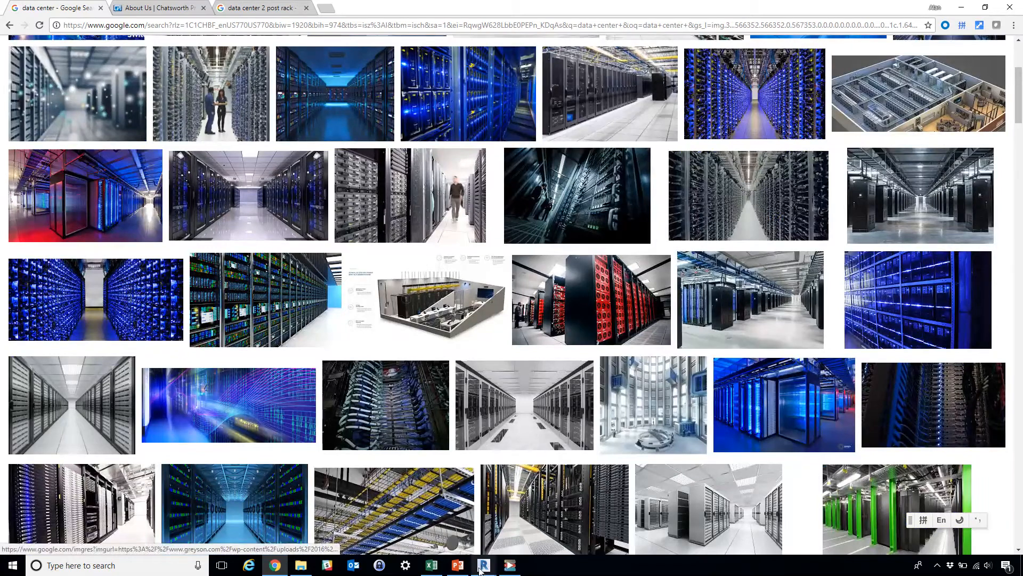
# Switch to Revit and inspect the type and properties of the middle two-post rack in the 3D view
pyautogui.moveTo(481, 569)
pyautogui.click(409, 523)
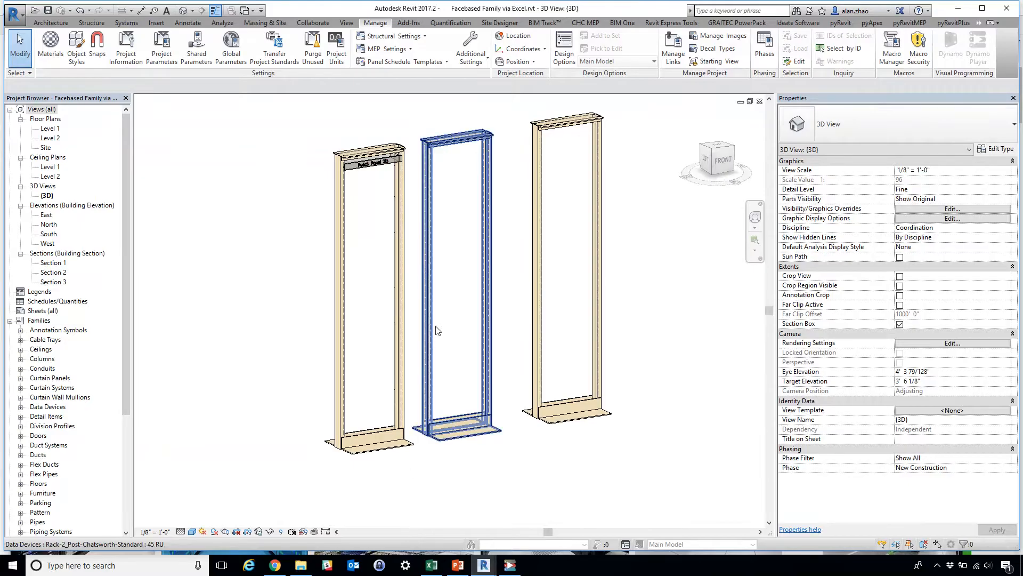
pyautogui.click(453, 277)
pyautogui.moveTo(557, 325)
pyautogui.keyDown('shift'); pyautogui.mouseDown(button='middle')
pyautogui.moveTo(555, 347)
pyautogui.moveTo(446, 339)
pyautogui.moveTo(565, 319)
pyautogui.mouseUp(button='middle'); pyautogui.keyUp('shift')
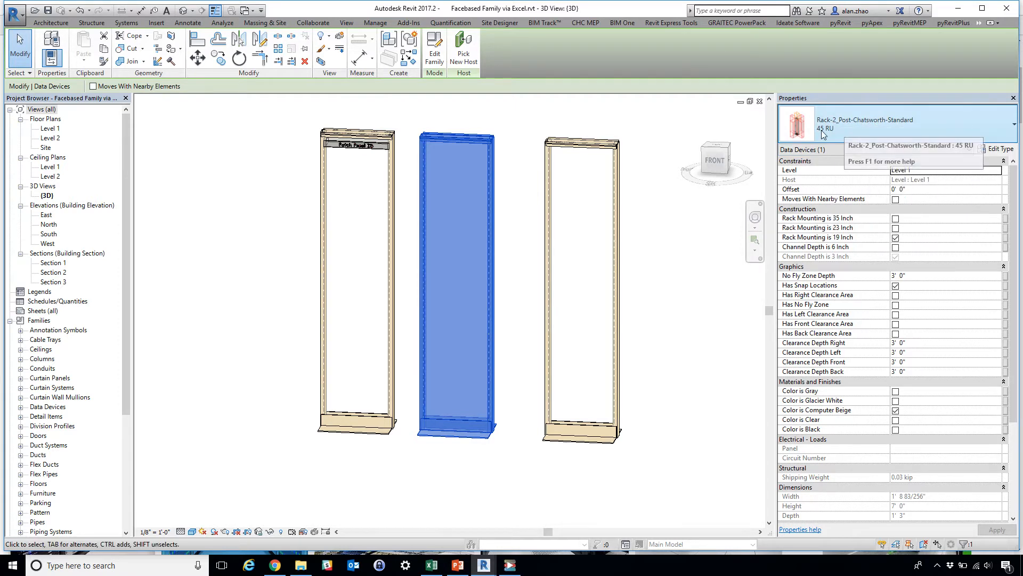
pyautogui.click(510, 118)
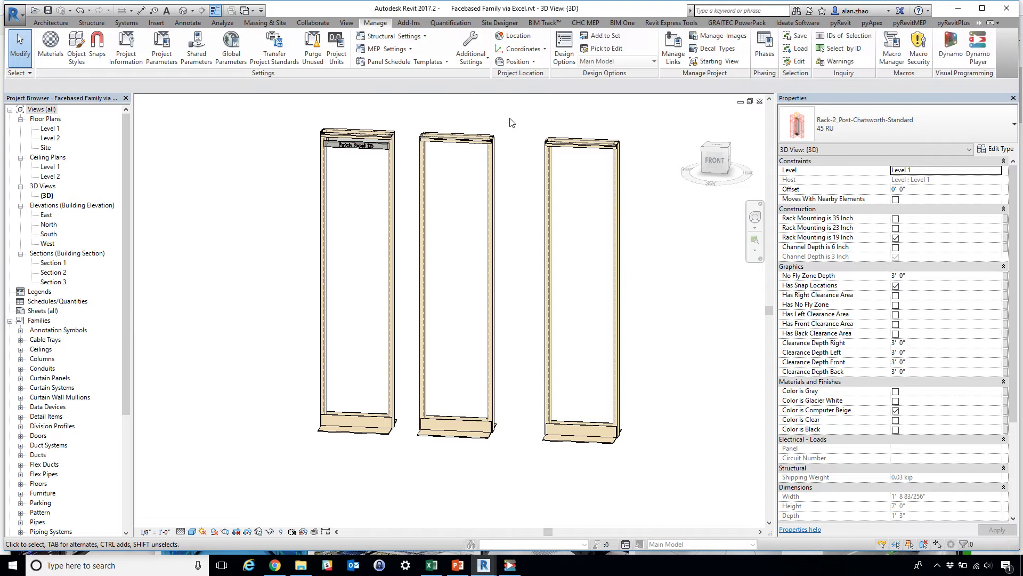
# Switch to Chrome and read the company information on the Chatsworth Products About Us page
pyautogui.click(281, 568)
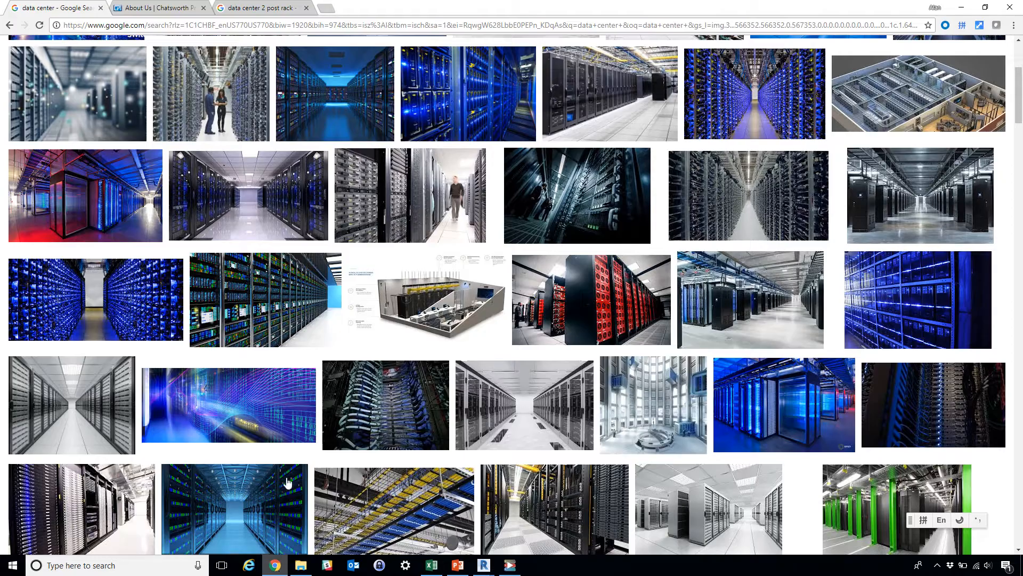
pyautogui.click(140, 8)
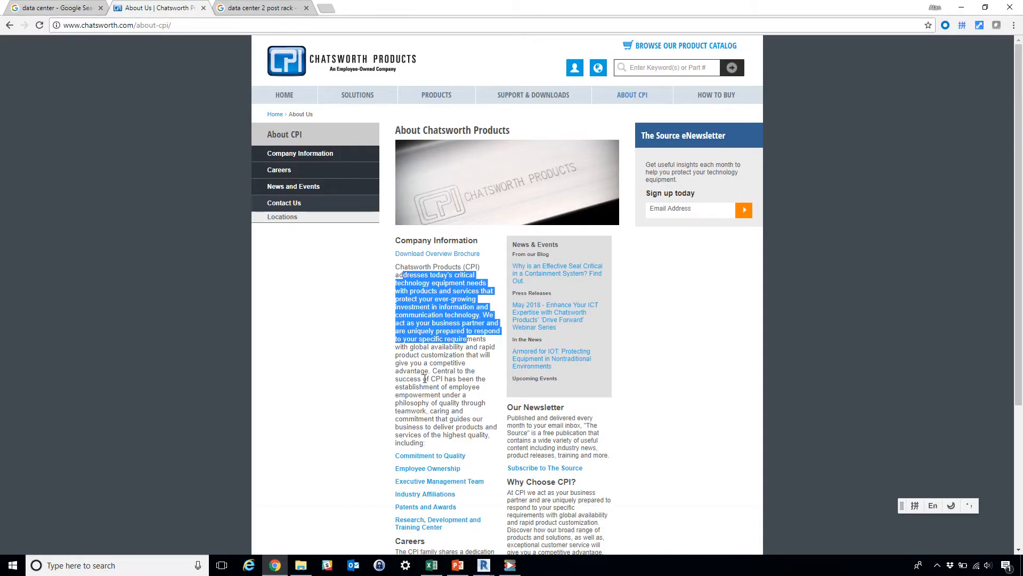
pyautogui.scroll(-2, 432, 363)
pyautogui.click(441, 257)
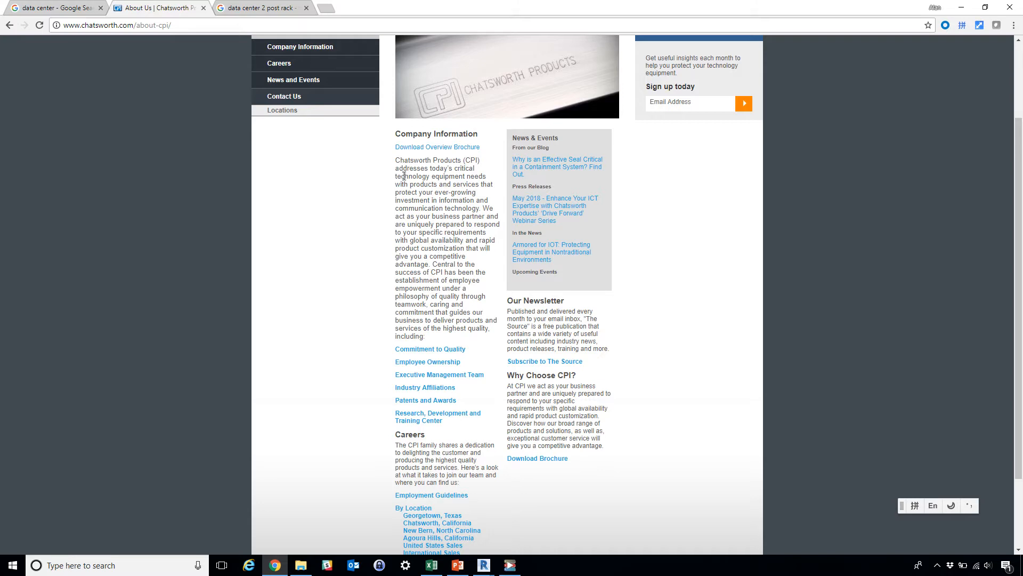
pyautogui.scroll(2, 449, 431)
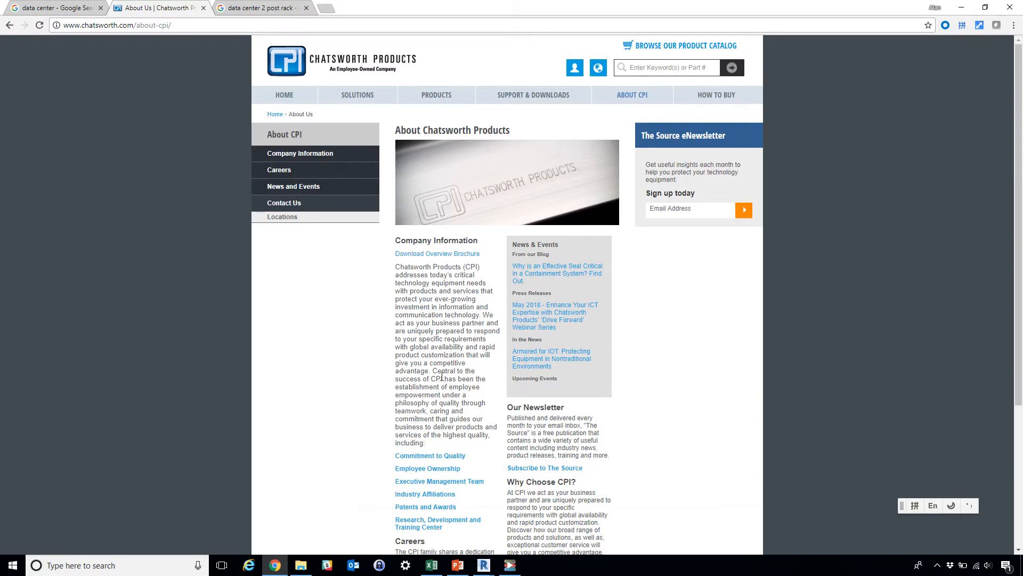
# Return to Revit and inspect the patch panel hosted near the top of the first rack in 3D
pyautogui.moveTo(483, 564)
pyautogui.click(436, 526)
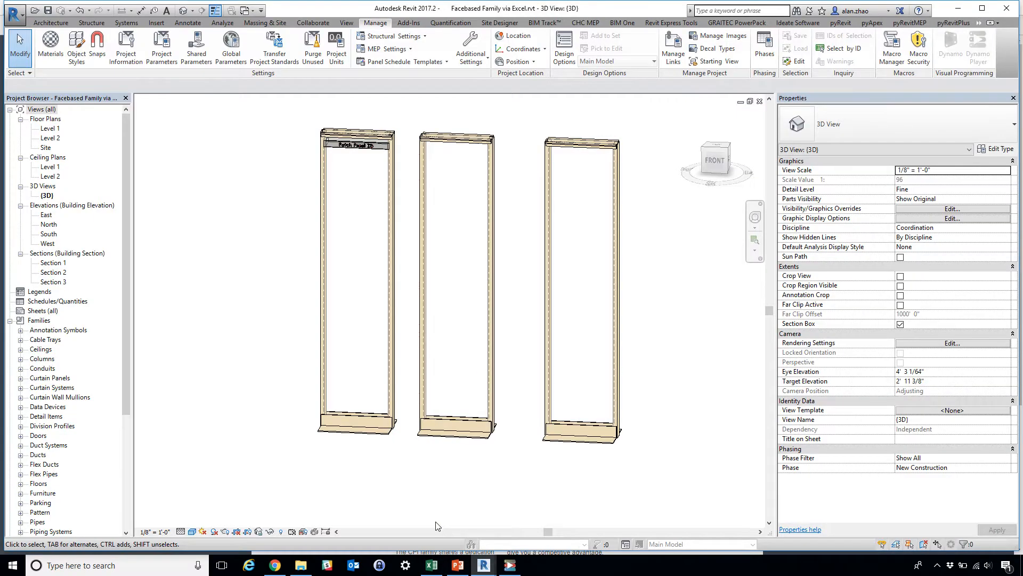
pyautogui.click(384, 224)
pyautogui.keyDown('shift'); pyautogui.moveTo(384, 224); pyautogui.dragTo(480, 255, button='middle'); pyautogui.keyUp('shift')
pyautogui.scroll(5, 329, 255)
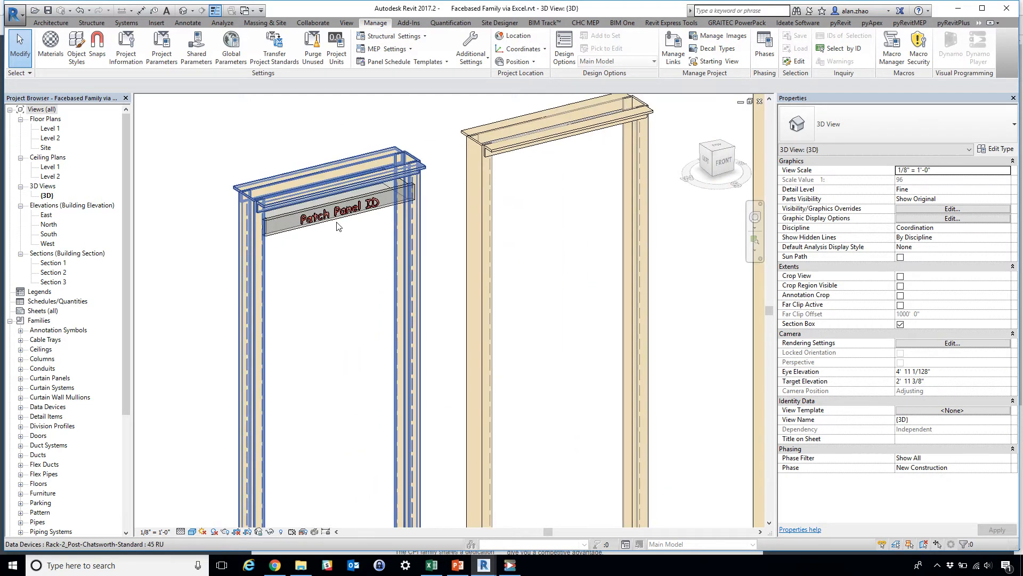
pyautogui.click(319, 224)
pyautogui.keyDown('shift'); pyautogui.moveTo(321, 283); pyautogui.dragTo(228, 261, button='middle'); pyautogui.keyUp('shift')
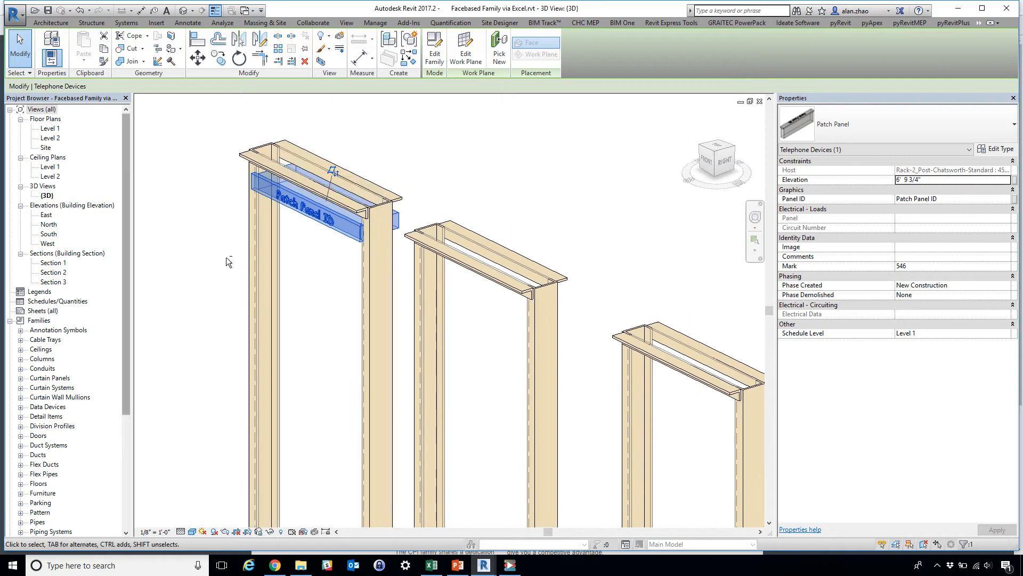
pyautogui.click(228, 261)
# Compare the first rack with its hosted patch panel by selecting each and viewing them from several angles
pyautogui.scroll(4, 293, 220)
pyautogui.click(358, 283)
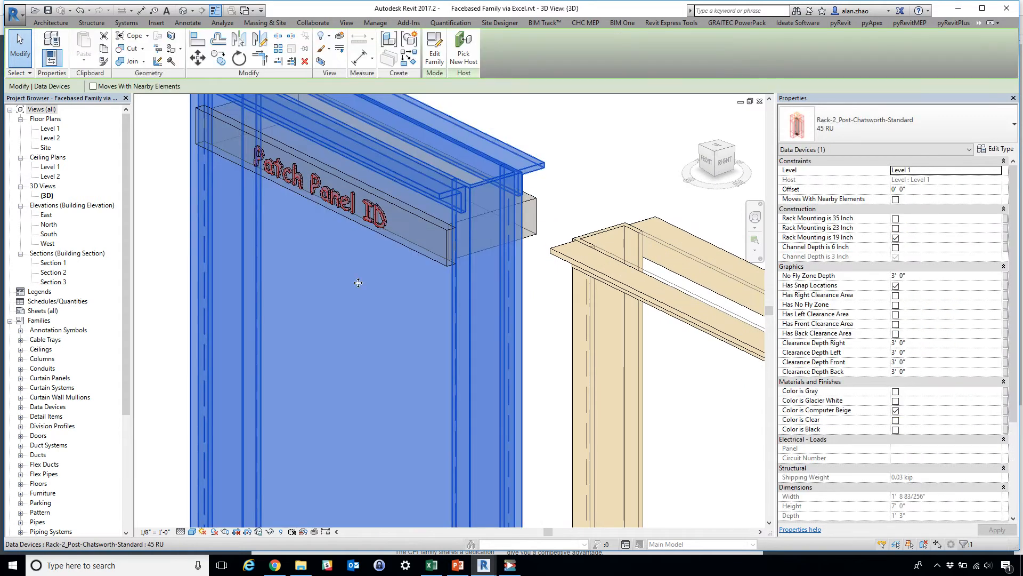
pyautogui.scroll(-4, 398, 296)
pyautogui.click(486, 250)
pyautogui.click(476, 250)
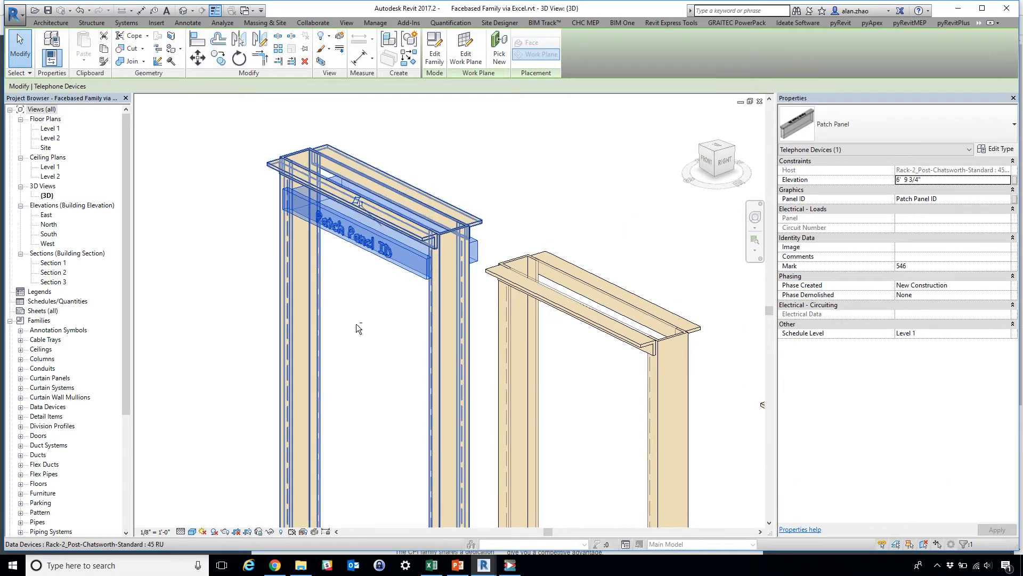
pyautogui.keyDown('shift'); pyautogui.moveTo(358, 328); pyautogui.dragTo(525, 285, button='middle'); pyautogui.keyUp('shift')
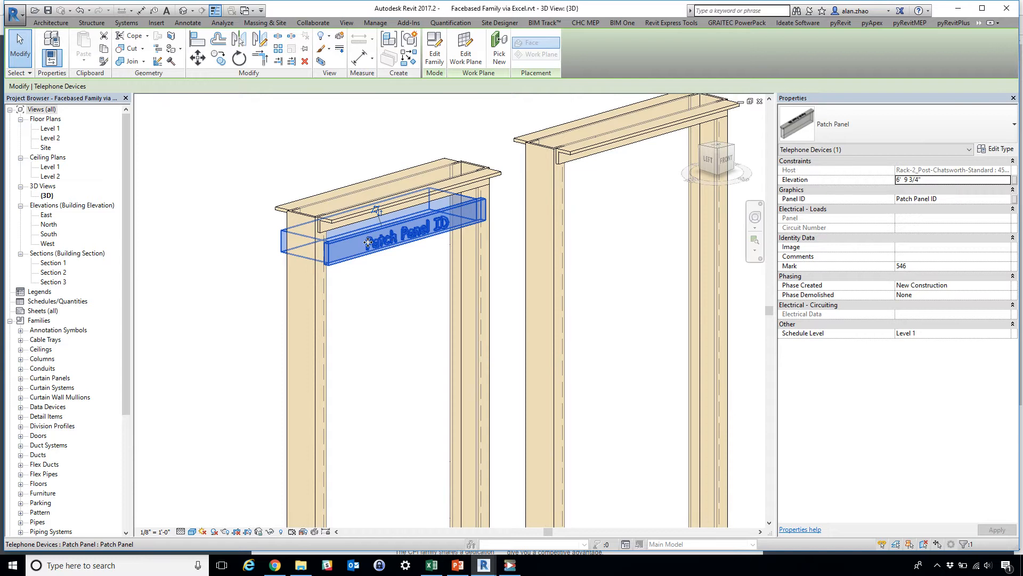
pyautogui.click(405, 315)
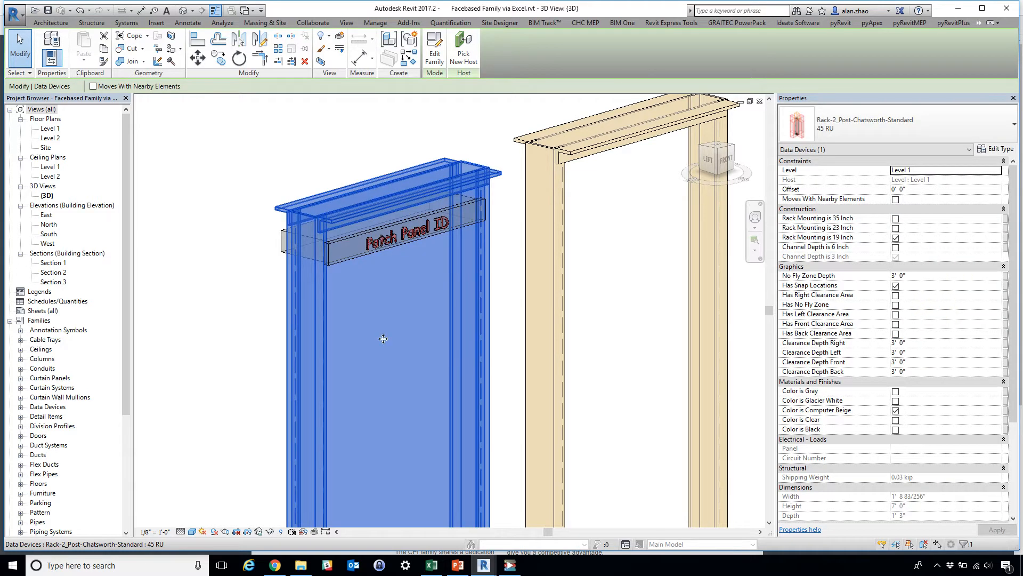
pyautogui.click(247, 317)
pyautogui.scroll(-2, 247, 317)
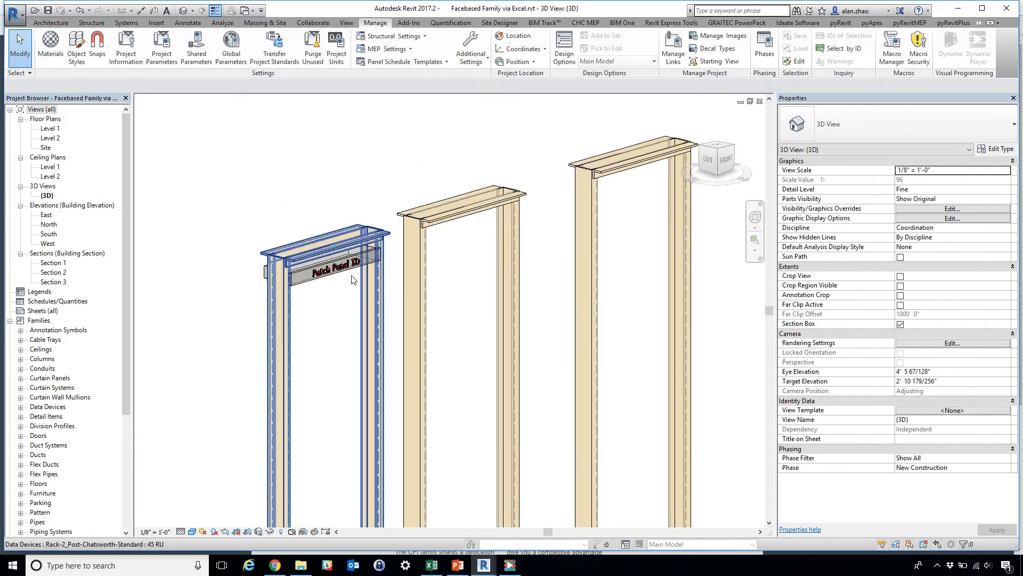
# Open the Section 1 view and create a similar patch panel centred near the top of the middle rack
pyautogui.doubleClick(60, 265)
pyautogui.scroll(3, 501, 237)
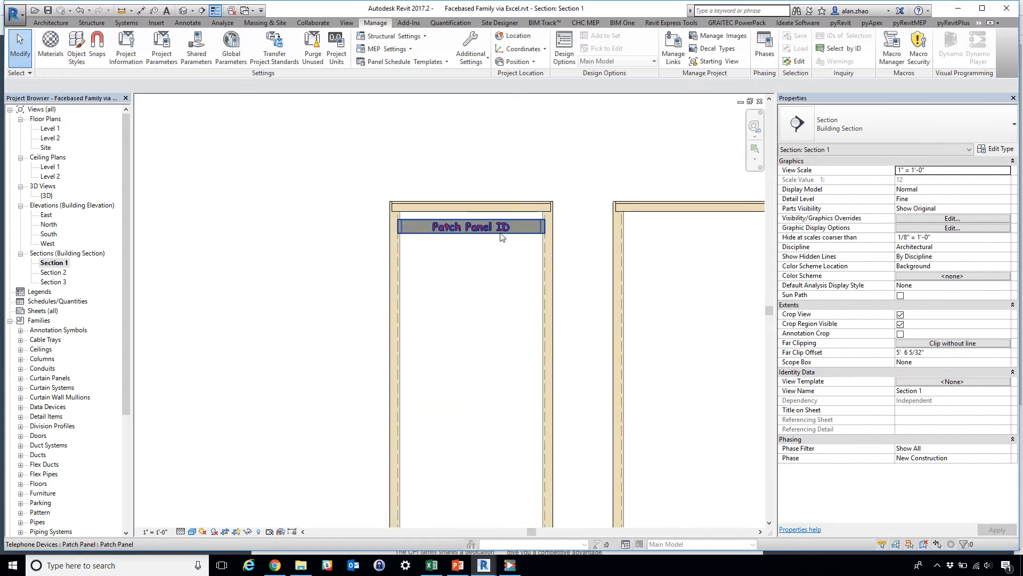
pyautogui.click(501, 237)
pyautogui.scroll(-3, 477, 196)
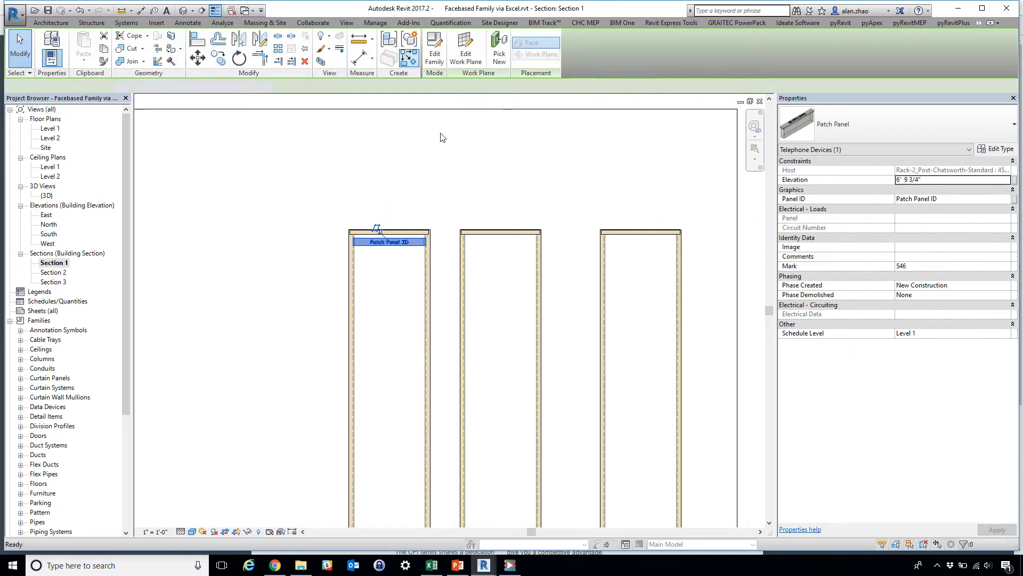
pyautogui.press('c')
pyautogui.press('s')
pyautogui.scroll(3, 501, 256)
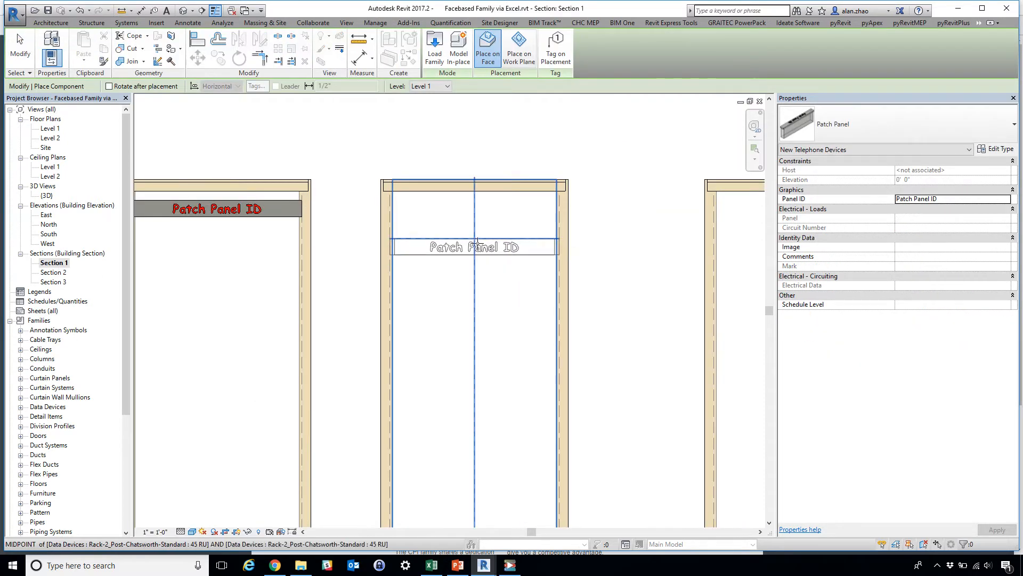
pyautogui.click(477, 243)
# Place two more patch panels in the middle rack, aligned below the one already there
pyautogui.scroll(-3, 477, 243)
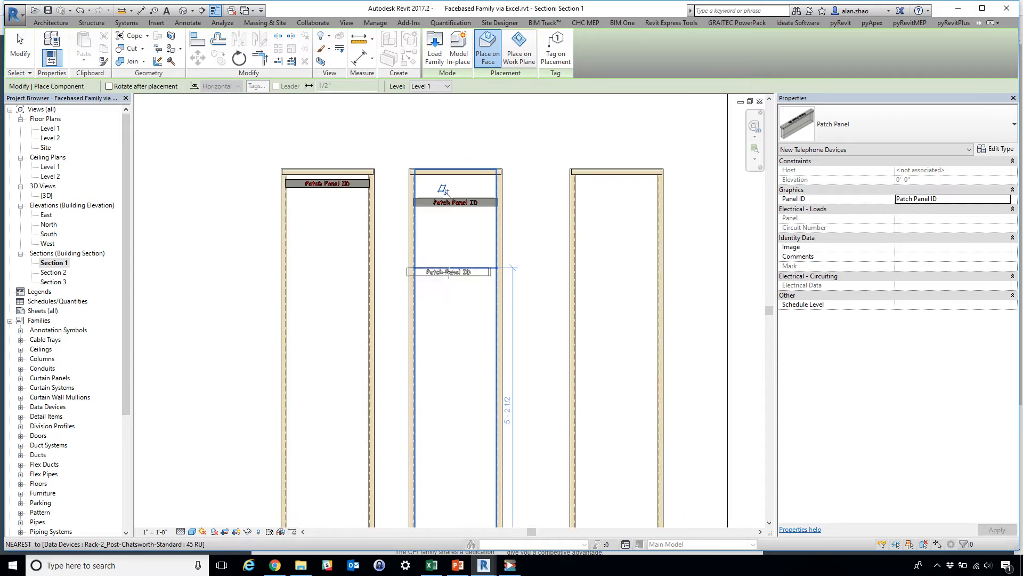
pyautogui.scroll(3, 448, 273)
pyautogui.click(456, 265)
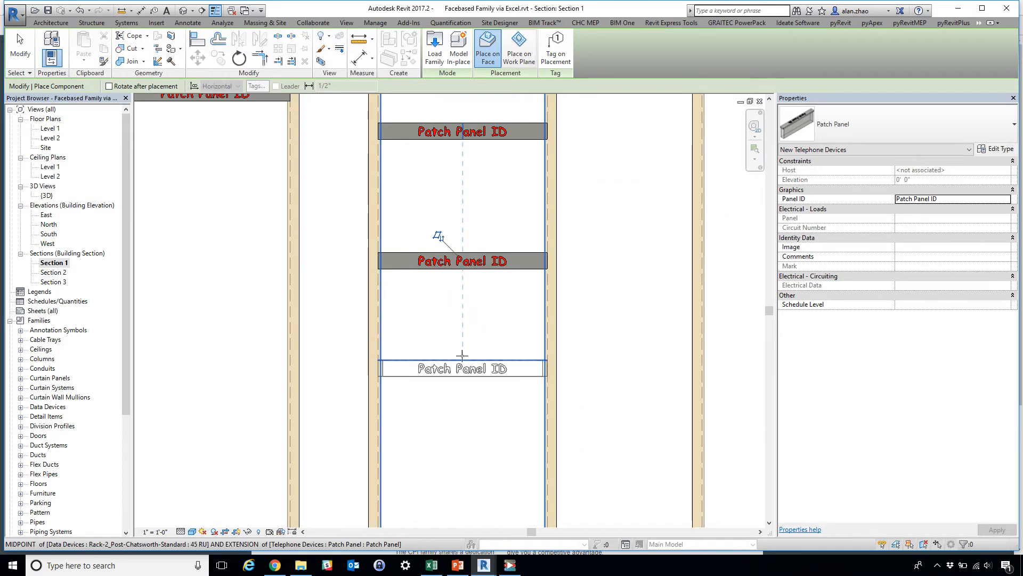
pyautogui.click(462, 355)
# Place one patch panel in the upper part of the third rack and end the placement
pyautogui.scroll(-3, 462, 355)
pyautogui.scroll(3, 486, 292)
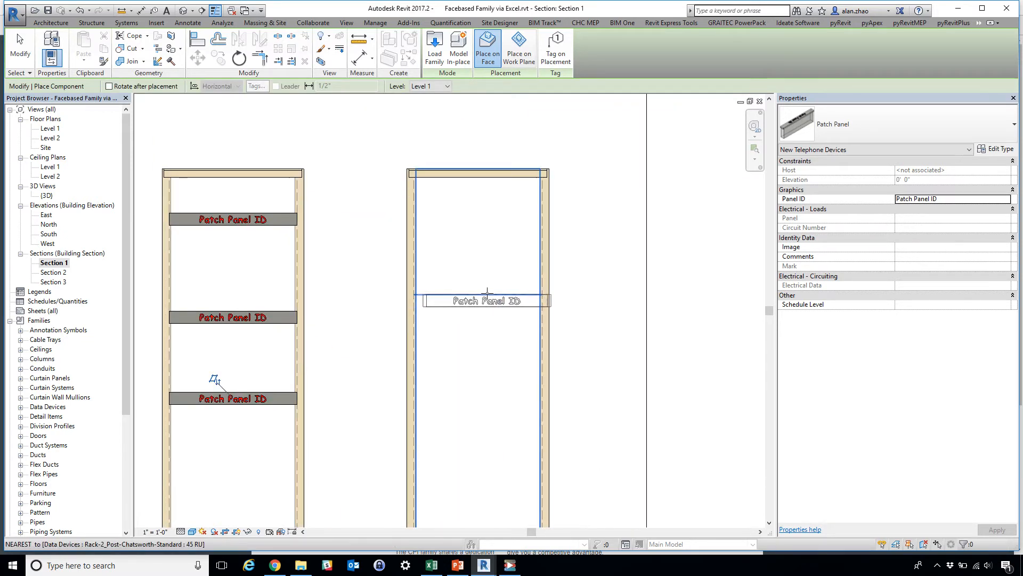
pyautogui.click(486, 293)
pyautogui.click(20, 48)
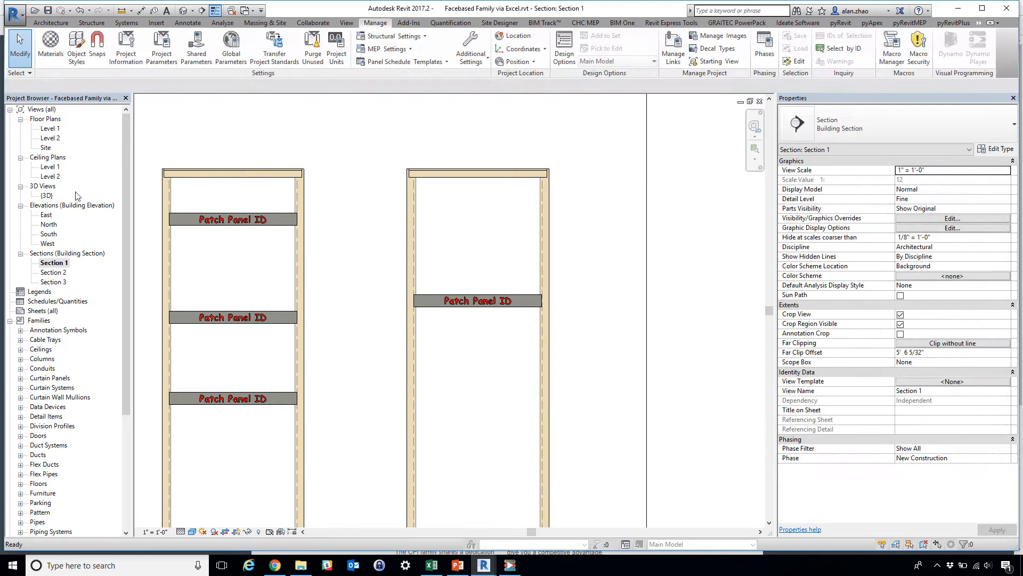
# Open the {3D} view and examine the patch panels in the racks, with the third rack selected
pyautogui.doubleClick(67, 196)
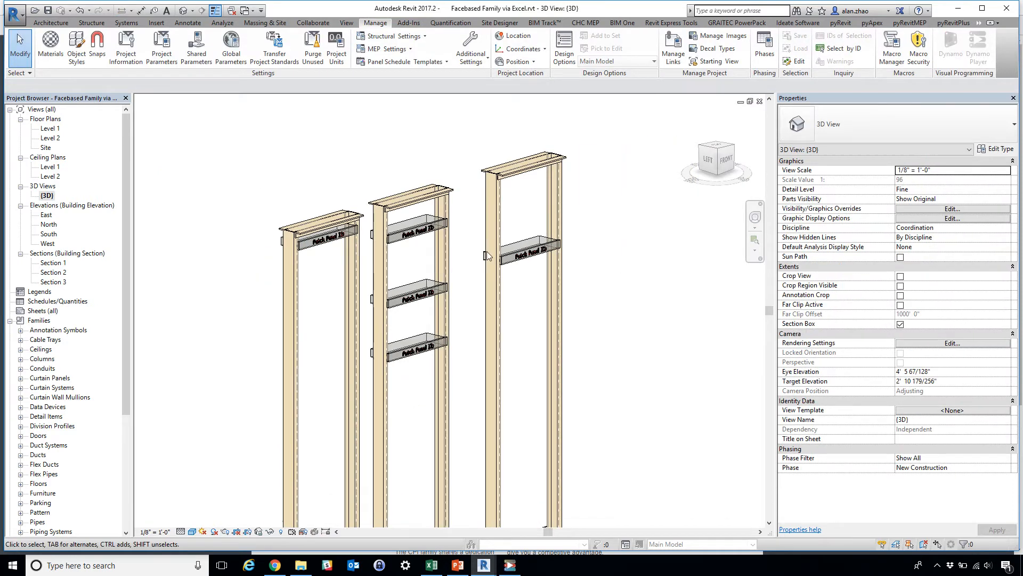
pyautogui.scroll(-4, 441, 193)
pyautogui.scroll(3, 512, 356)
pyautogui.click(508, 376)
pyautogui.scroll(-3, 433, 407)
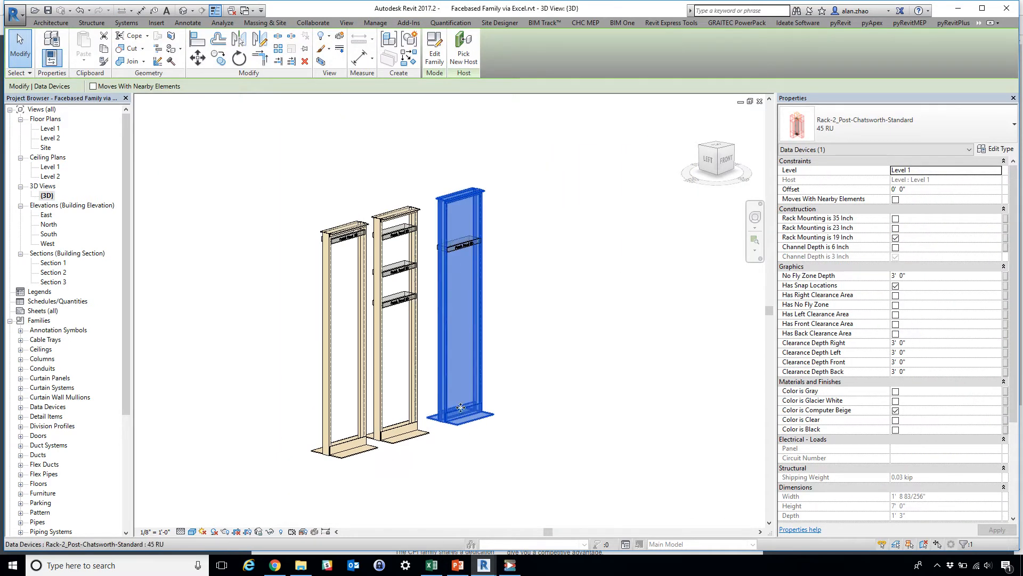
pyautogui.moveTo(461, 408)
pyautogui.mouseDown()
pyautogui.moveTo(465, 417)
pyautogui.moveTo(461, 408)
pyautogui.mouseUp()
pyautogui.keyDown('shift'); pyautogui.moveTo(564, 436); pyautogui.dragTo(472, 419, button='middle'); pyautogui.keyUp('shift')
pyautogui.scroll(3, 493, 277)
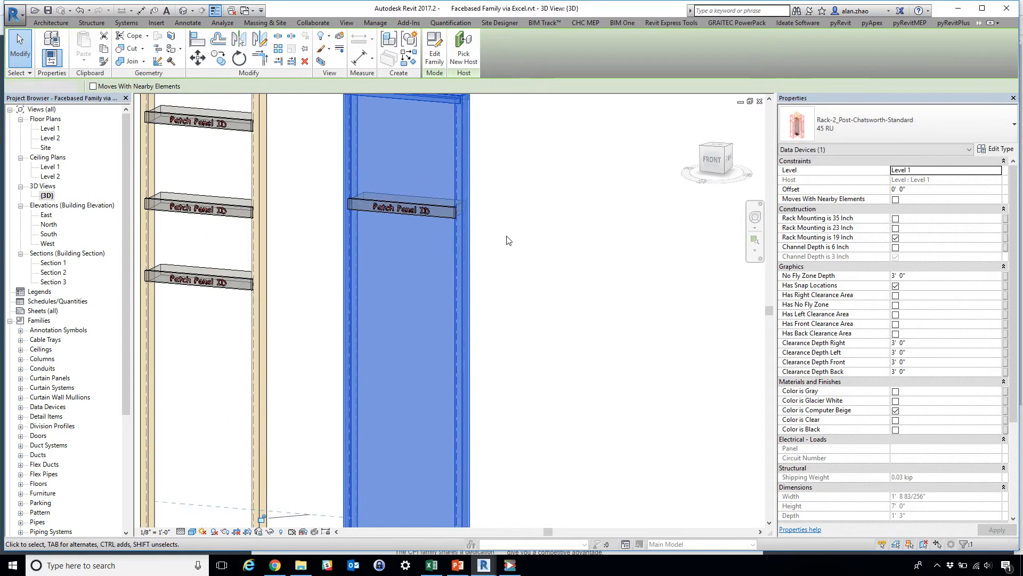
# Set the Panel ID of the third rack's patch panel to ABC
pyautogui.click(507, 240)
pyautogui.scroll(4, 412, 206)
pyautogui.click(412, 206)
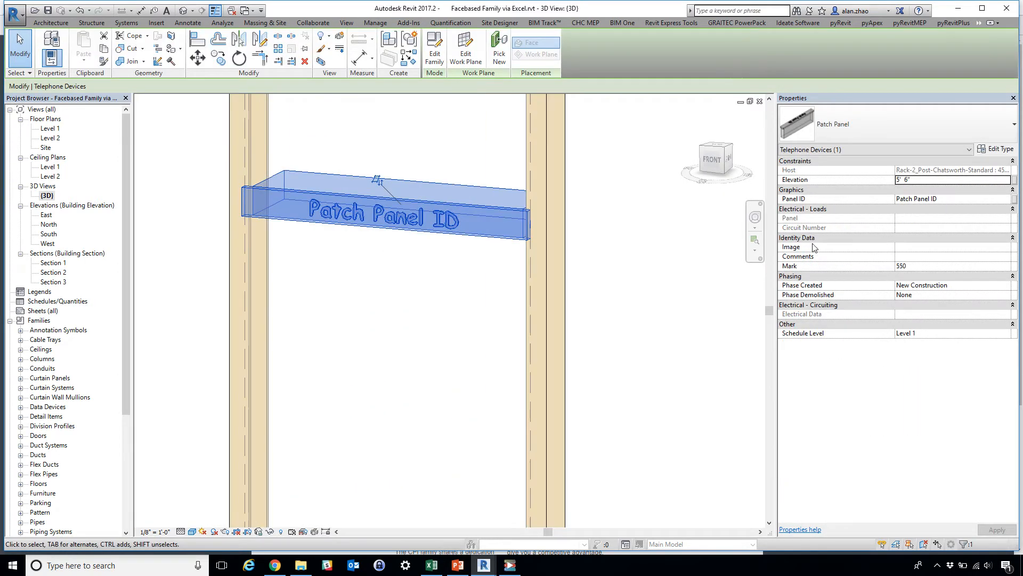
pyautogui.click(956, 199)
pyautogui.write('a')
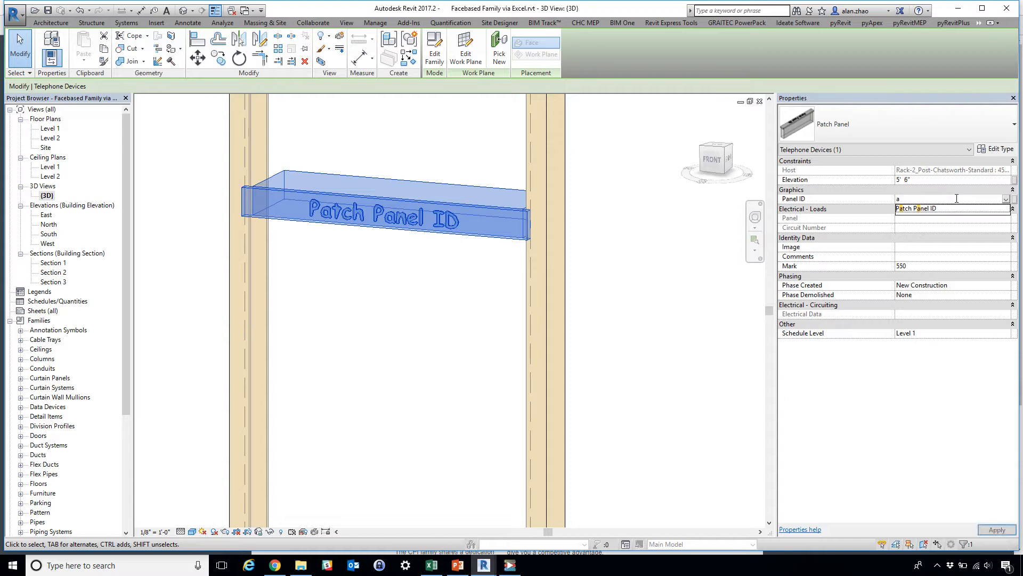
pyautogui.write('BC')
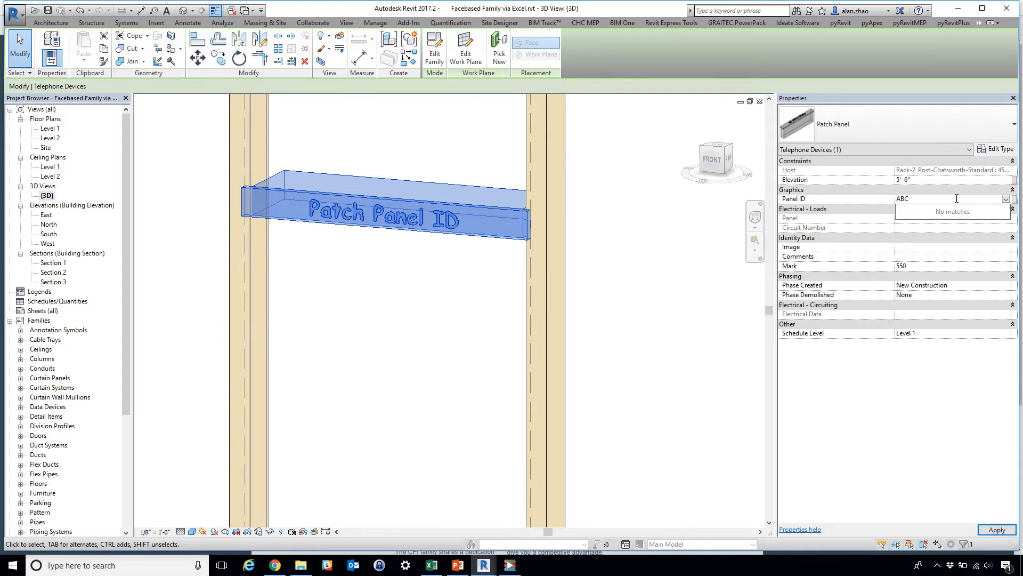
pyautogui.press('Return')
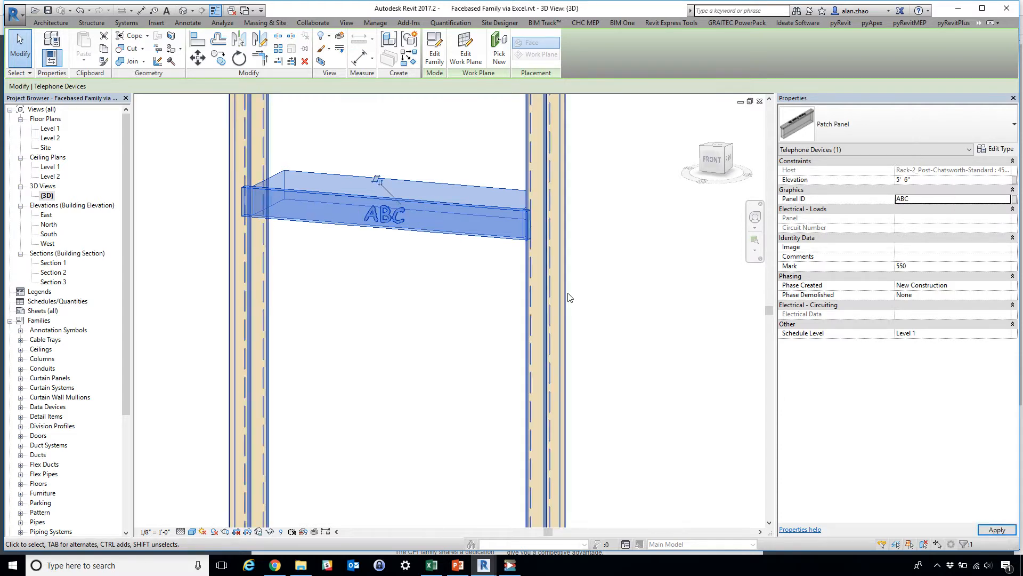
pyautogui.click(575, 315)
# Examine the ABC patch panel in the third rack from another angle alongside the neighbouring racks
pyautogui.scroll(-3, 461, 225)
pyautogui.click(440, 213)
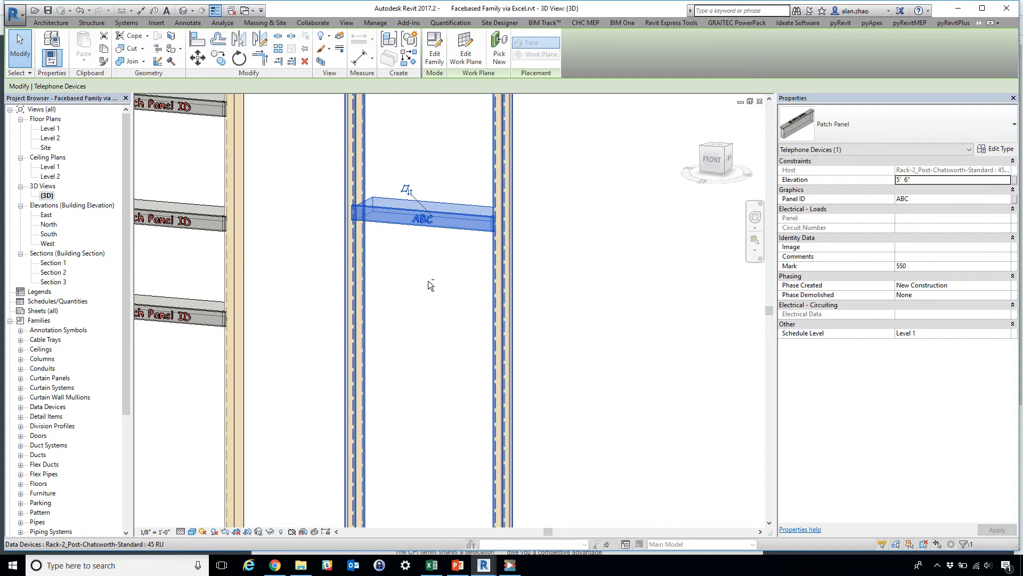
pyautogui.keyDown('shift'); pyautogui.moveTo(430, 283); pyautogui.dragTo(601, 285, button='middle'); pyautogui.keyUp('shift')
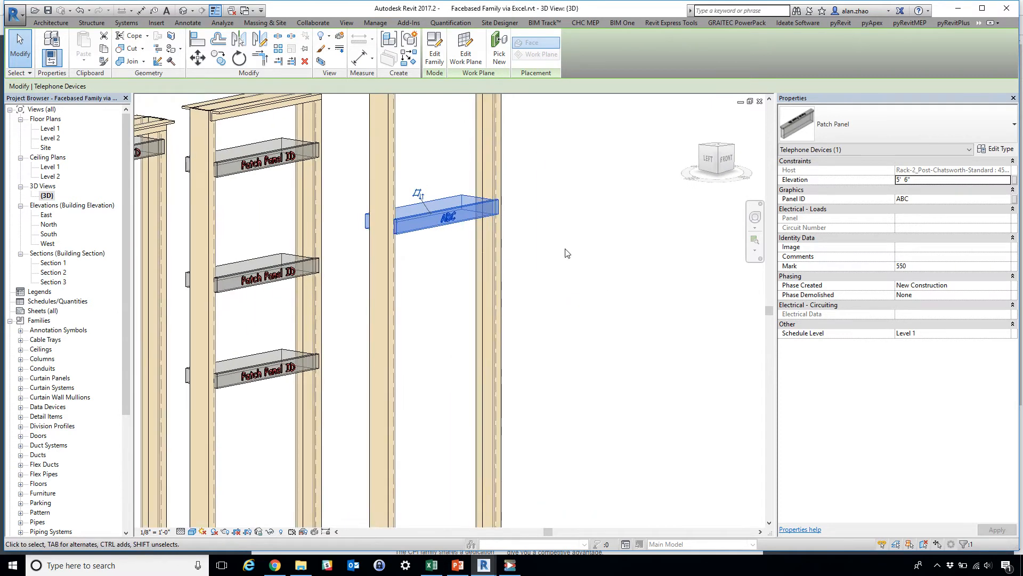
pyautogui.click(566, 254)
pyautogui.scroll(-2, 476, 226)
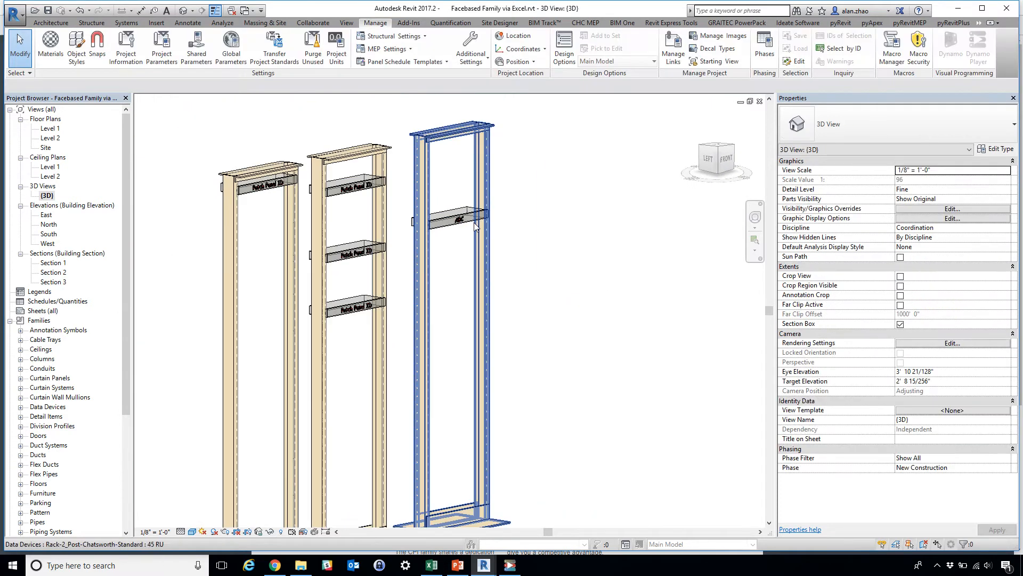
# Switch to Chrome and study the Belden data center layout image and the two-post rack elevation diagram
pyautogui.click(275, 565)
pyautogui.click(54, 8)
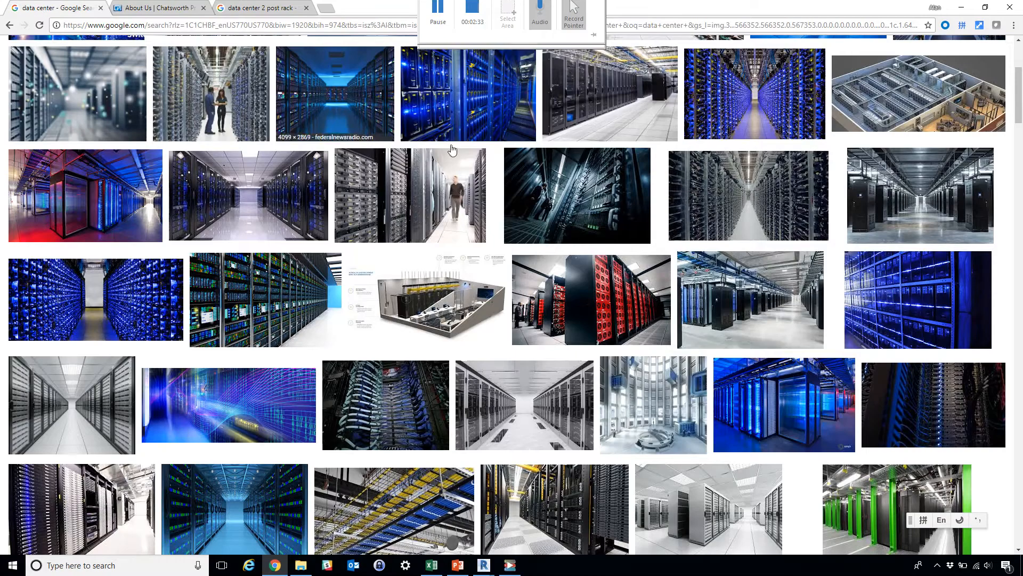
pyautogui.scroll(3, 915, 197)
pyautogui.click(895, 283)
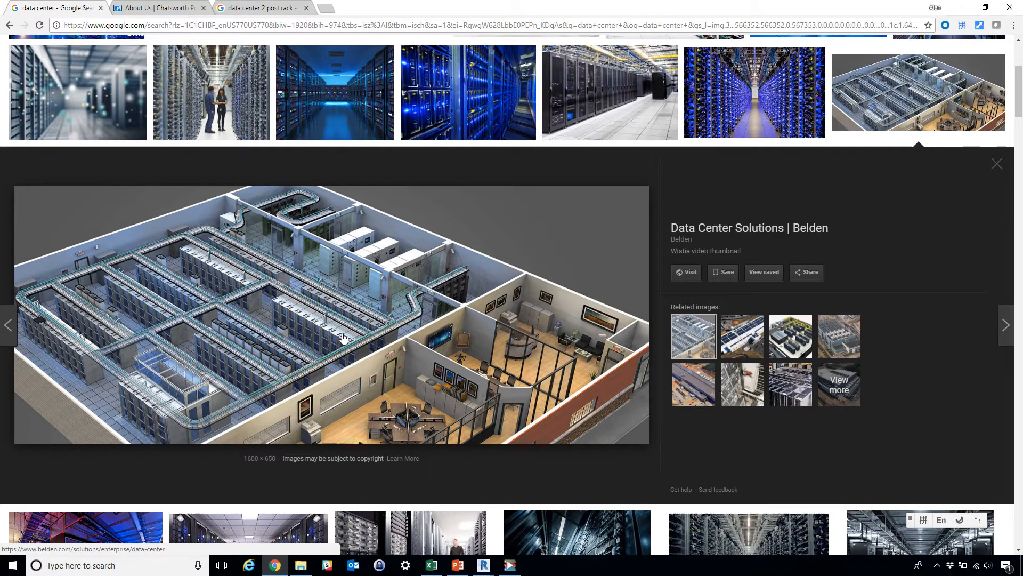
pyautogui.click(261, 8)
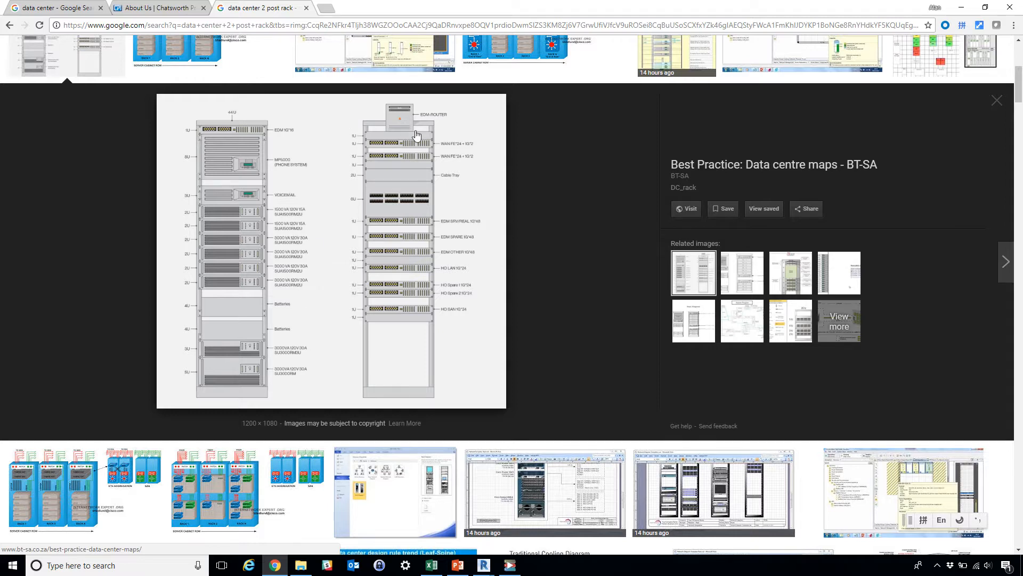
pyautogui.click(53, 8)
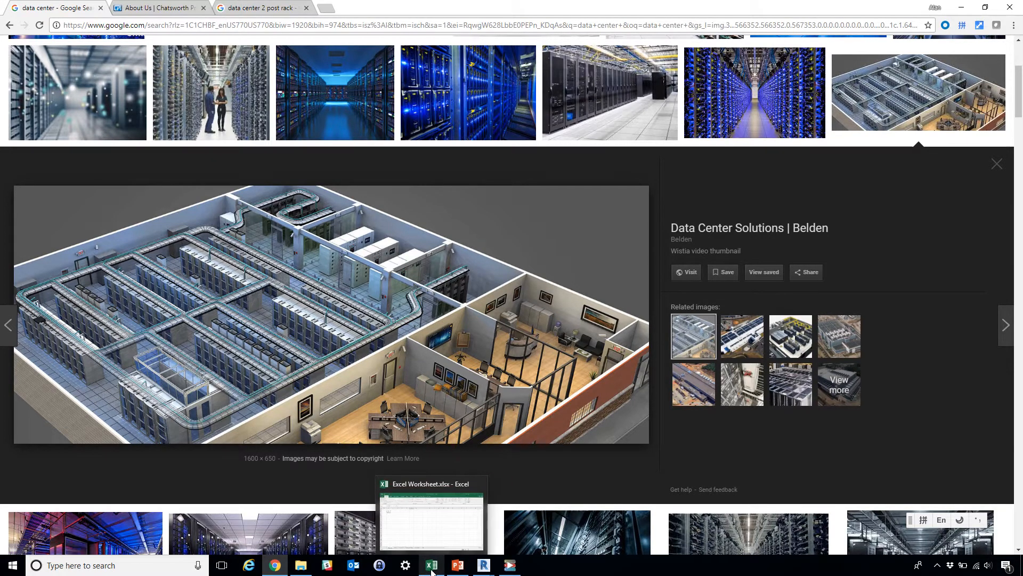
# Bring Excel Worksheet.xlsx up in front of Revit and look through the patch panel layout on the Section 2 sheet
pyautogui.click(431, 517)
pyautogui.moveTo(359, 223); pyautogui.dragTo(294, 56)
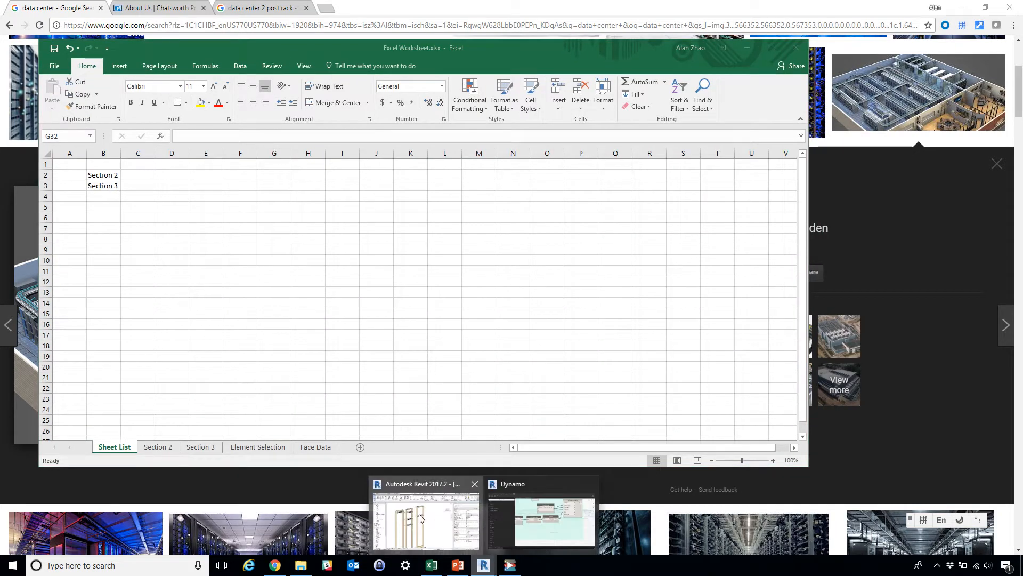
pyautogui.click(426, 520)
pyautogui.click(432, 566)
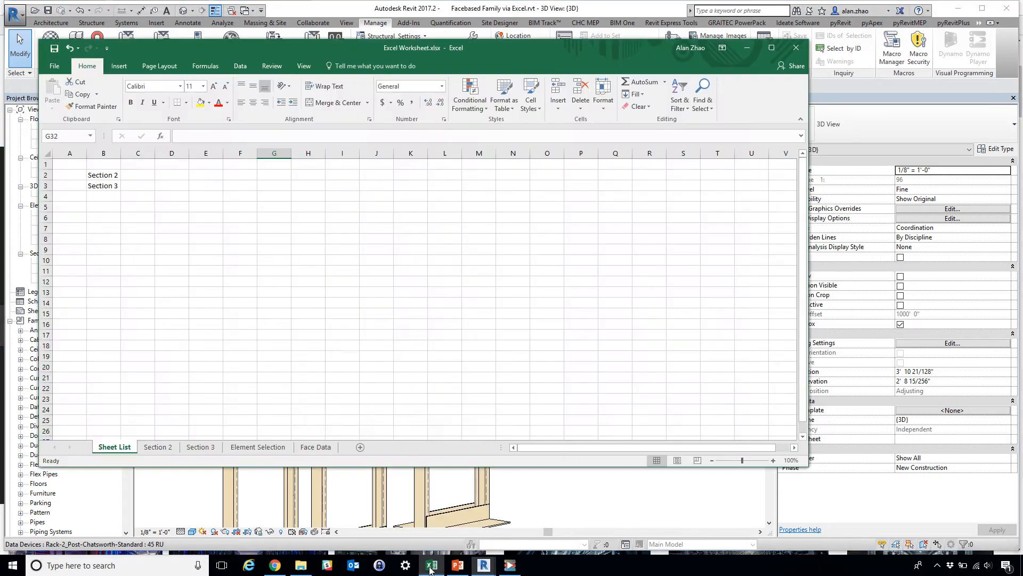
pyautogui.click(158, 447)
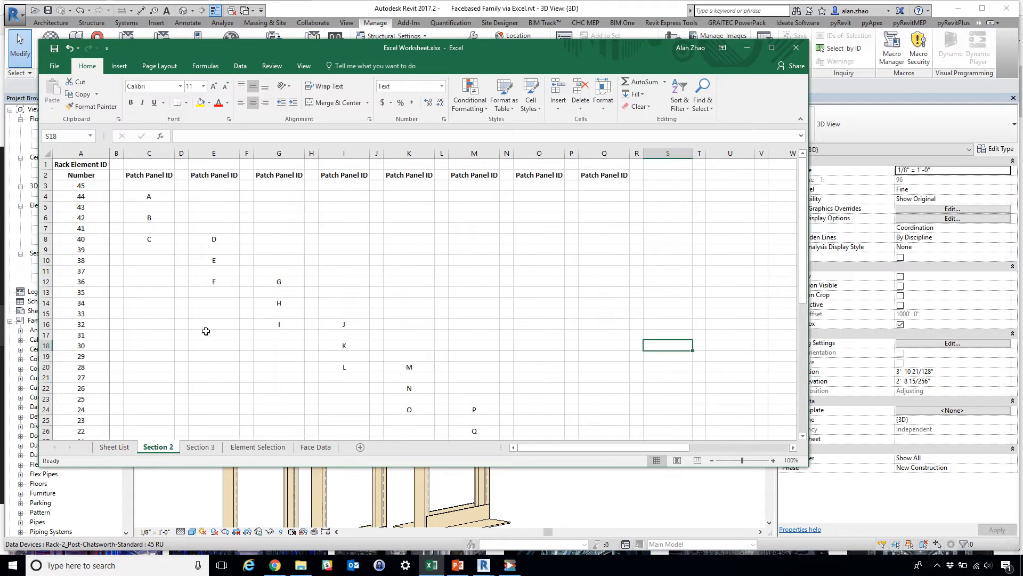
pyautogui.scroll(-7, 379, 276)
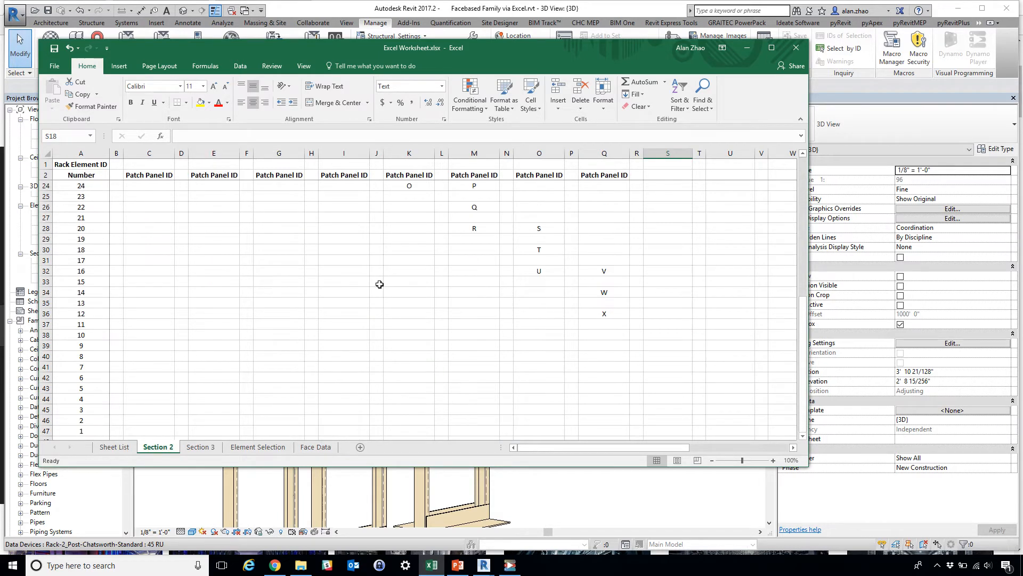
pyautogui.scroll(7, 380, 284)
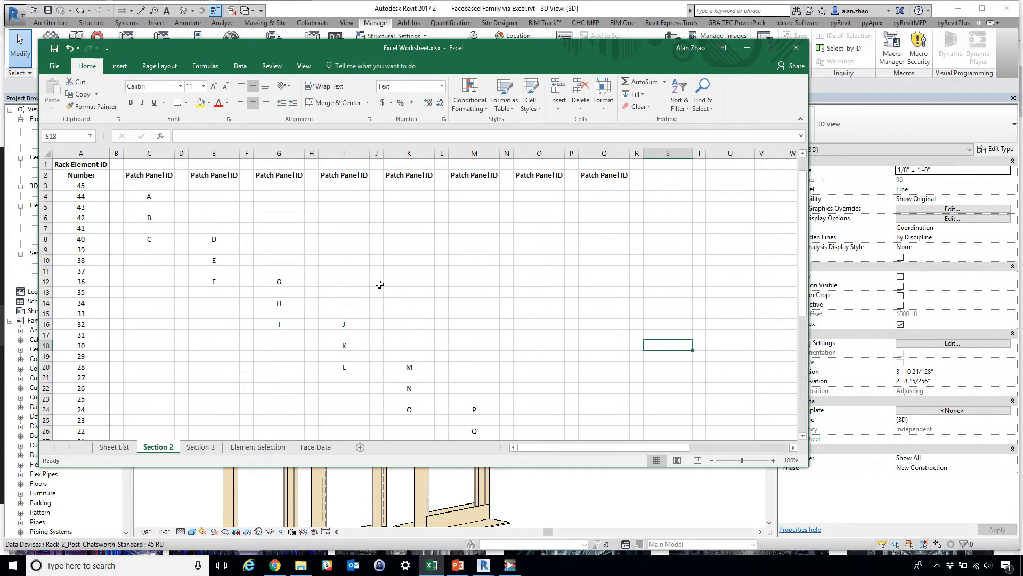
# Review the Patch Panel ID columns E, G and I, starting from column C, on the Section 2 sheet
pyautogui.click(158, 151)
pyautogui.click(208, 153)
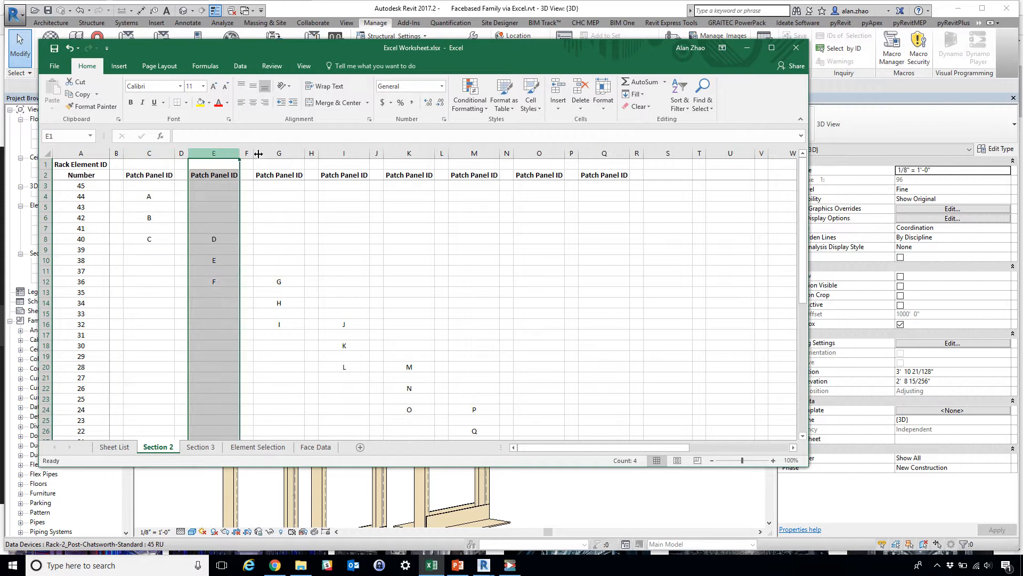
pyautogui.click(281, 152)
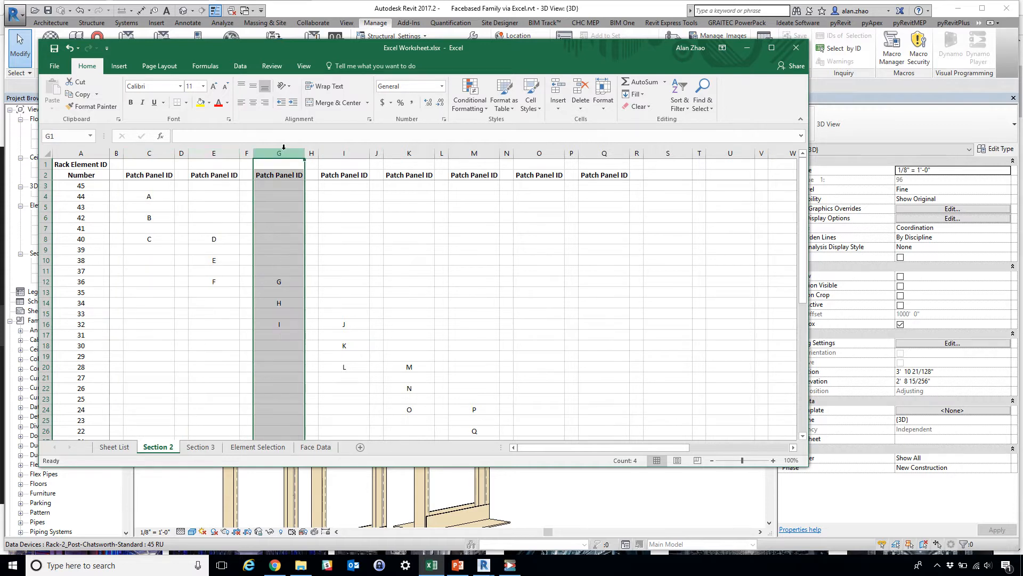
pyautogui.click(358, 152)
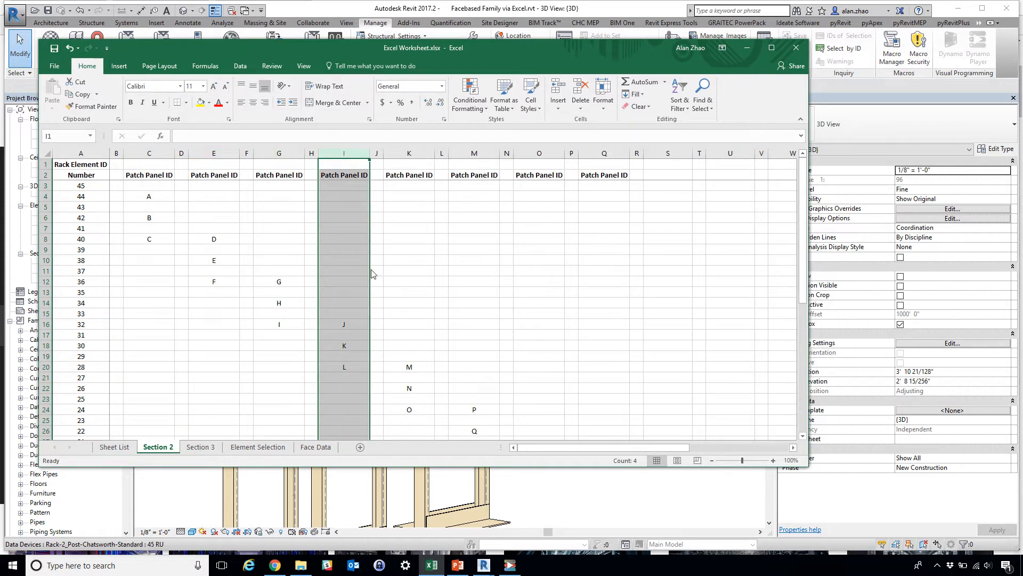
# Compare panel IDs A, B and C with rack numbers 44, 42 and 40, and review the remaining panel rows
pyautogui.click(161, 197)
pyautogui.click(162, 218)
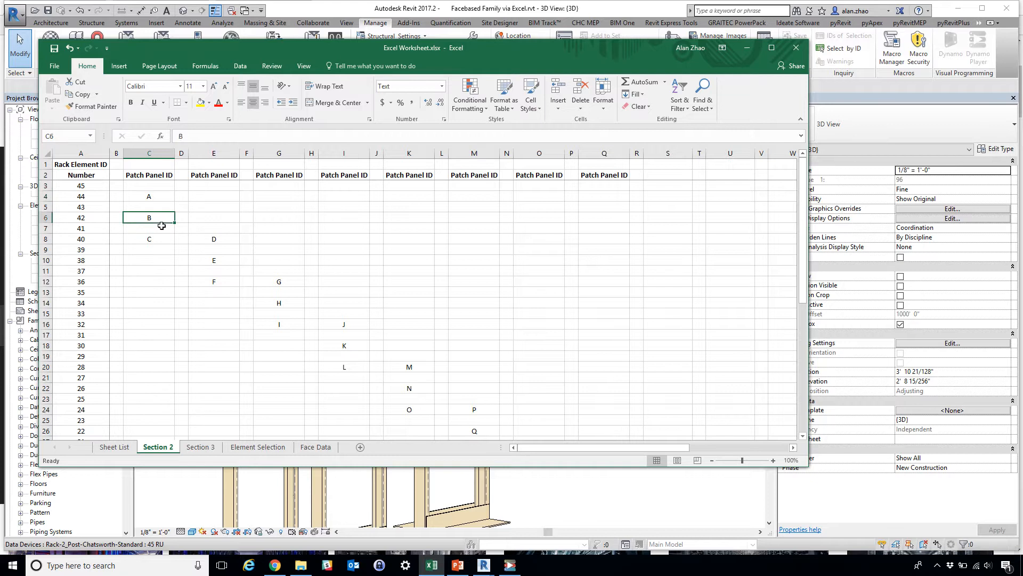
pyautogui.click(160, 239)
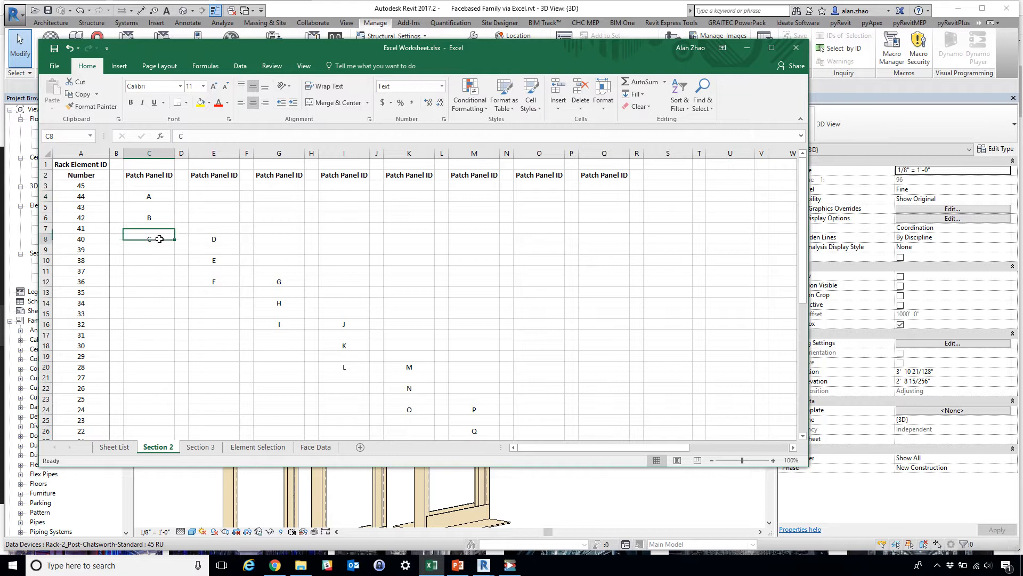
pyautogui.click(161, 196)
pyautogui.click(92, 197)
pyautogui.click(149, 194)
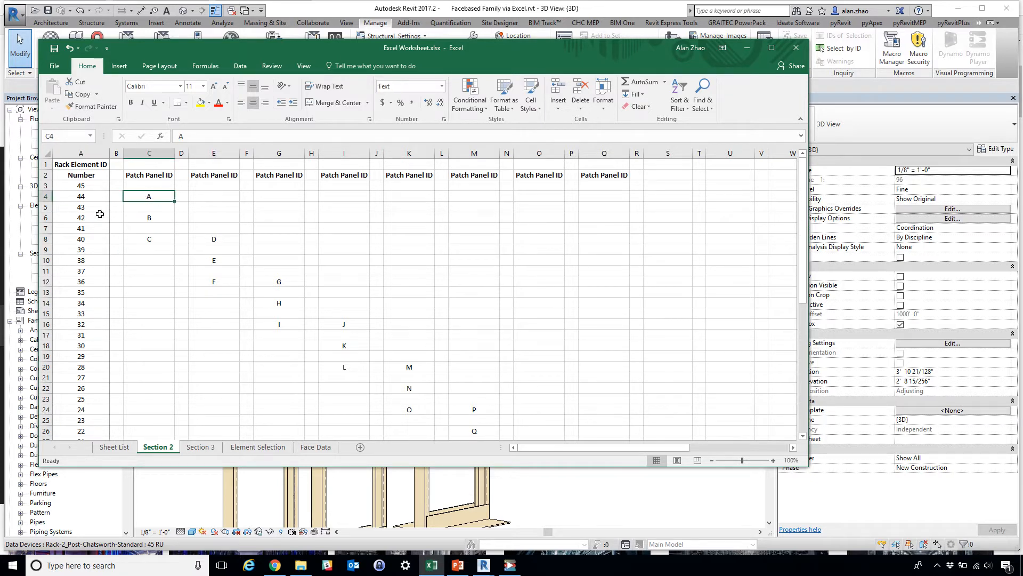
pyautogui.click(97, 218)
pyautogui.click(140, 218)
pyautogui.click(95, 240)
pyautogui.click(158, 237)
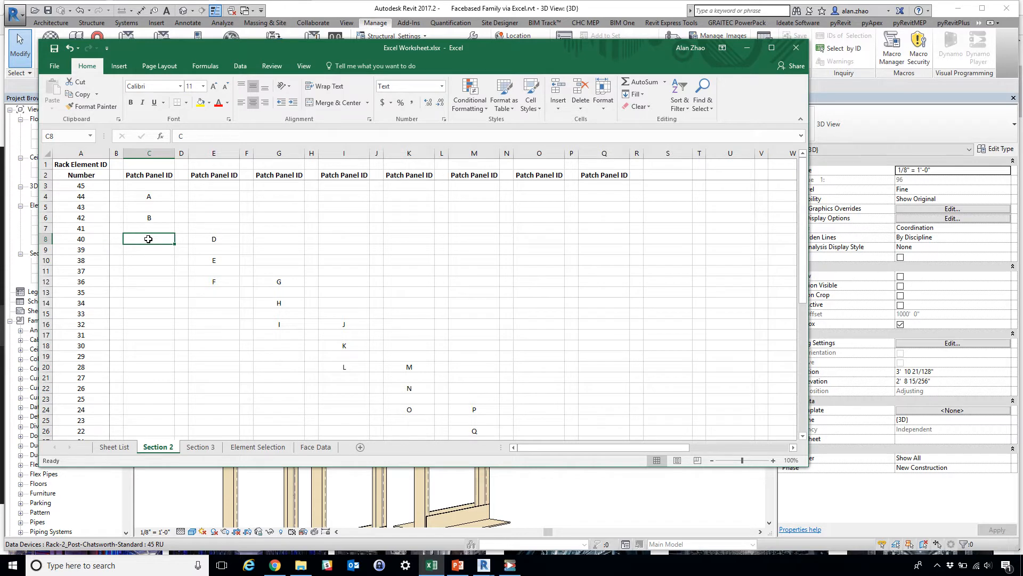
pyautogui.scroll(-4, 351, 287)
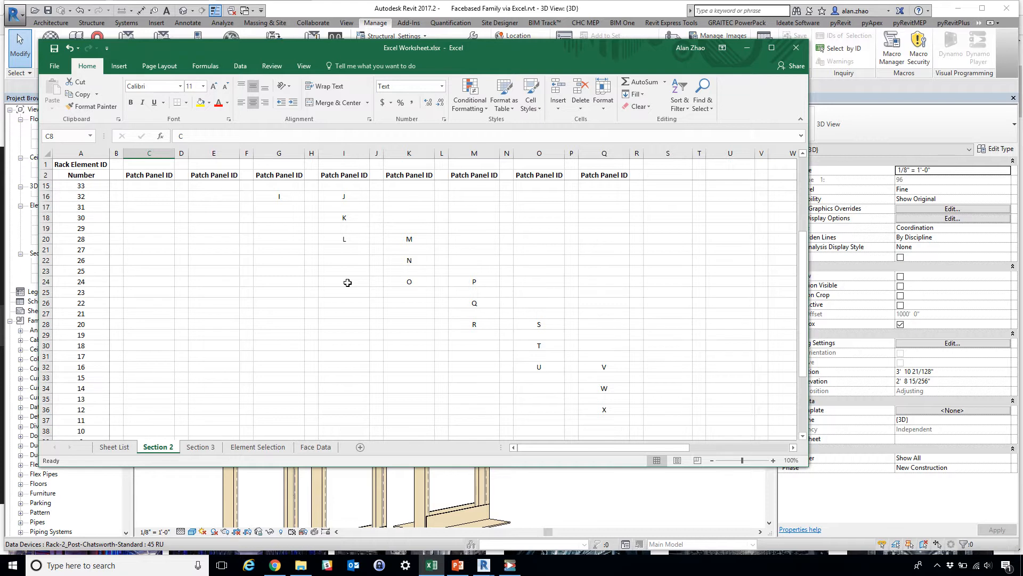
pyautogui.scroll(-2, 348, 282)
pyautogui.scroll(6, 348, 282)
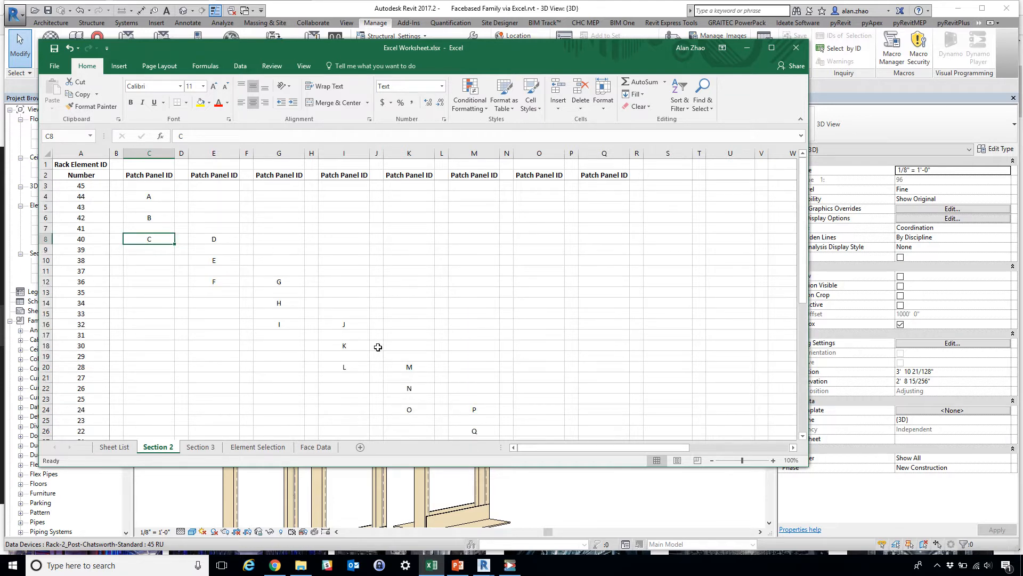
# Switch back to Revit and inspect the lowest patch panel in the middle rack in the 3D view
pyautogui.click(534, 487)
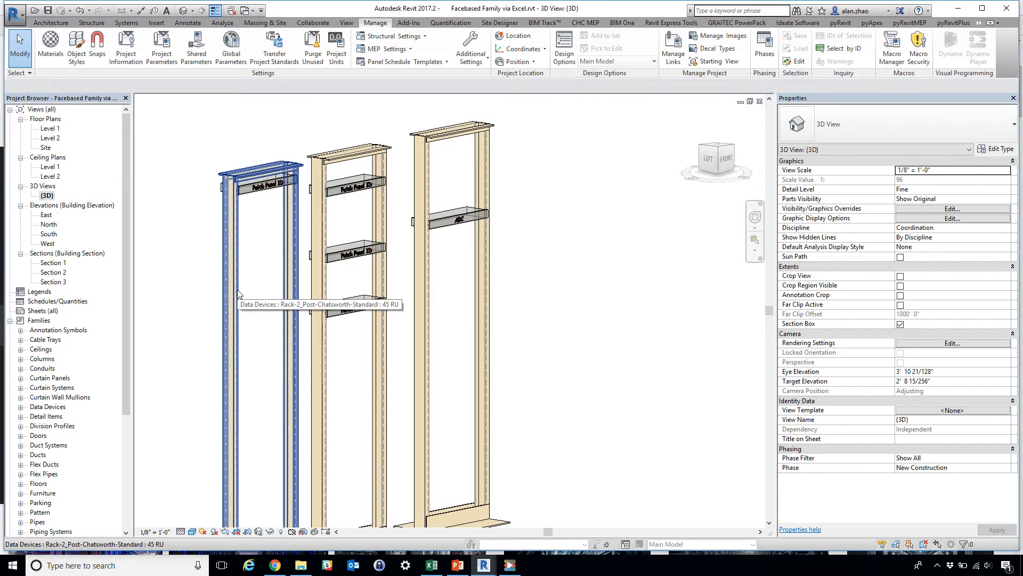
pyautogui.scroll(5, 364, 319)
pyautogui.click(362, 312)
pyautogui.scroll(-4, 365, 320)
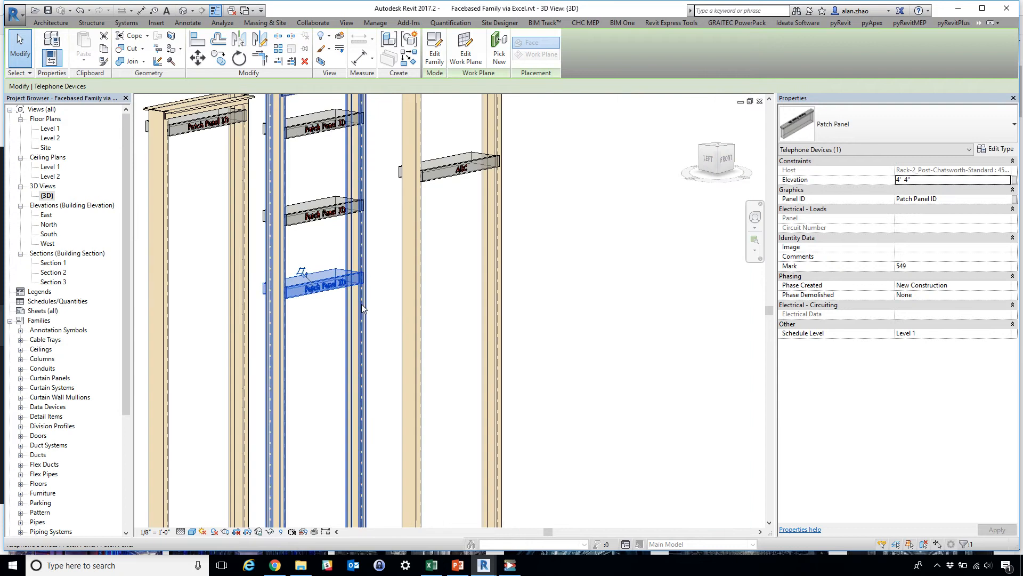
pyautogui.click(371, 340)
pyautogui.scroll(-6, 371, 340)
pyautogui.click(572, 331)
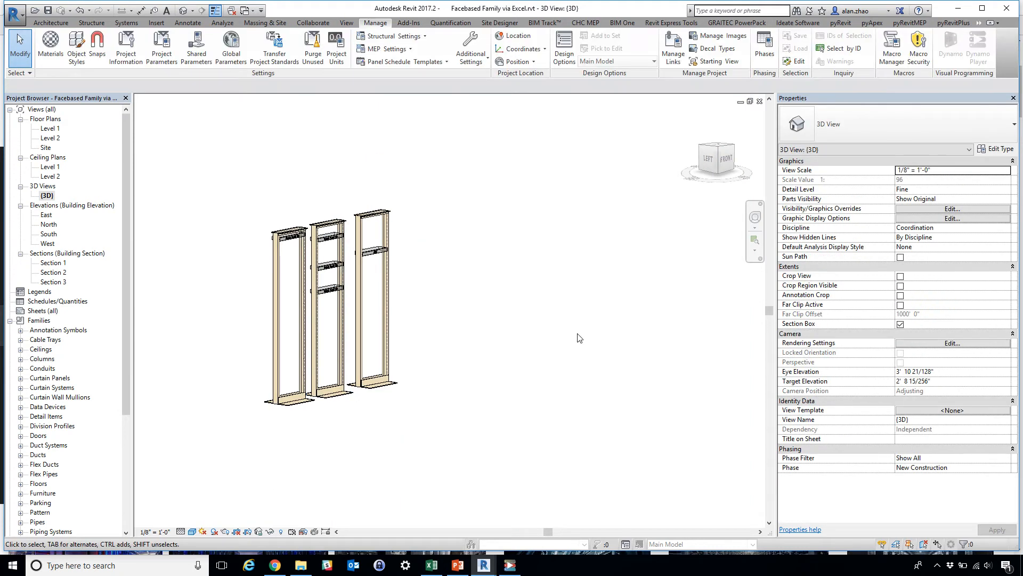
# Turn off the Section Box of the 3D view to show all the rack rows
pyautogui.keyDown('shift'); pyautogui.moveTo(577, 334); pyautogui.dragTo(503, 361); pyautogui.keyUp('shift')
pyautogui.keyDown('shift'); pyautogui.moveTo(502, 361); pyautogui.dragTo(448, 366, button='middle'); pyautogui.keyUp('shift')
pyautogui.scroll(-2, 469, 308)
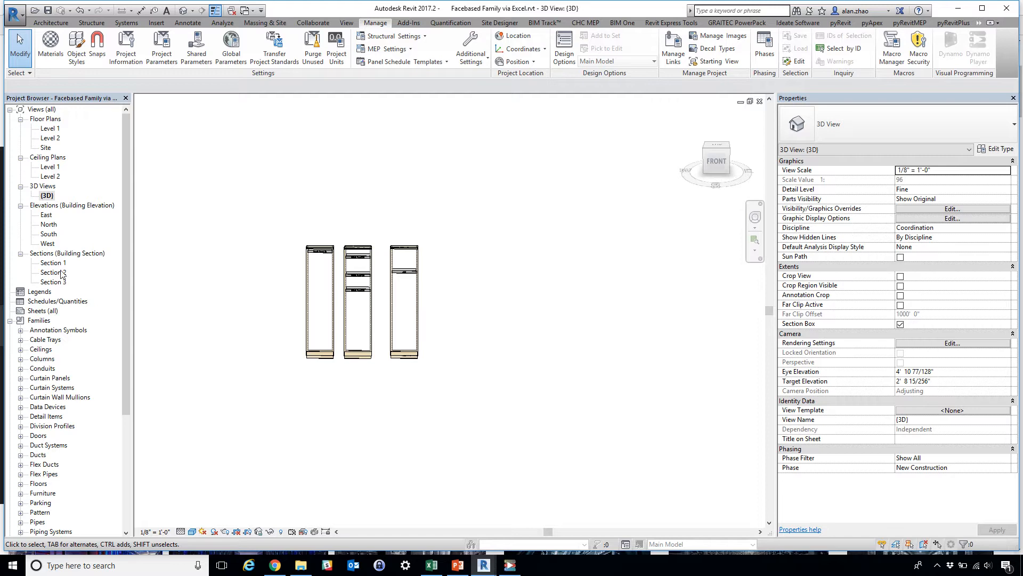
pyautogui.click(900, 324)
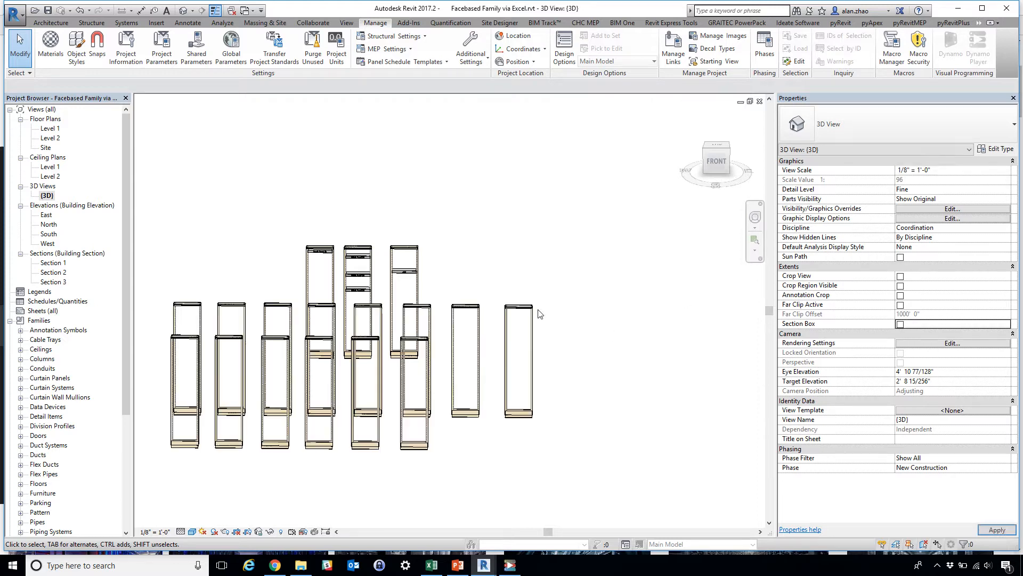
pyautogui.keyDown('shift'); pyautogui.moveTo(541, 315); pyautogui.dragTo(606, 404, button='middle'); pyautogui.keyUp('shift')
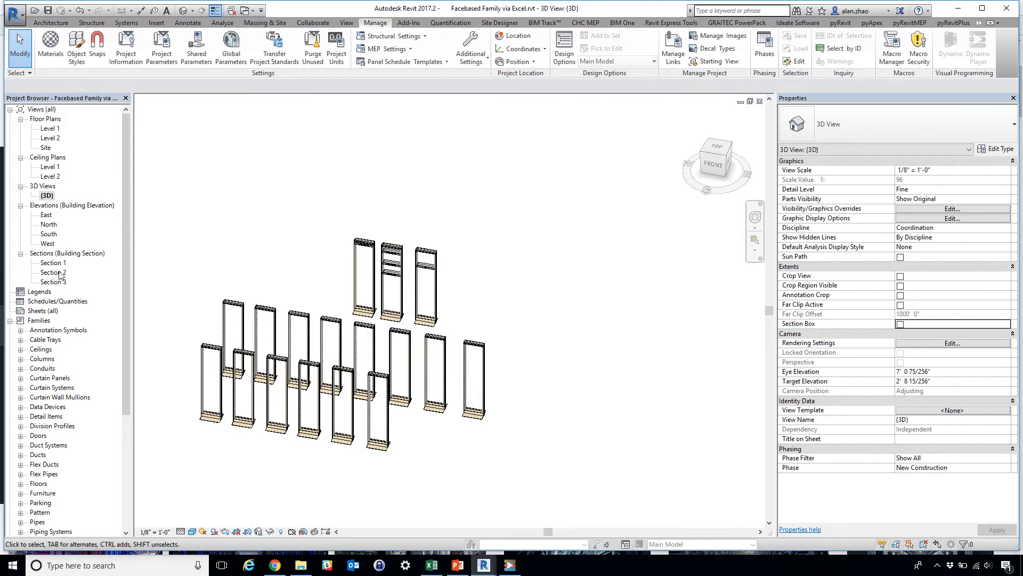
# Open the Section 2 view, highlight its whole row of racks, and clear the selection
pyautogui.doubleClick(53, 272)
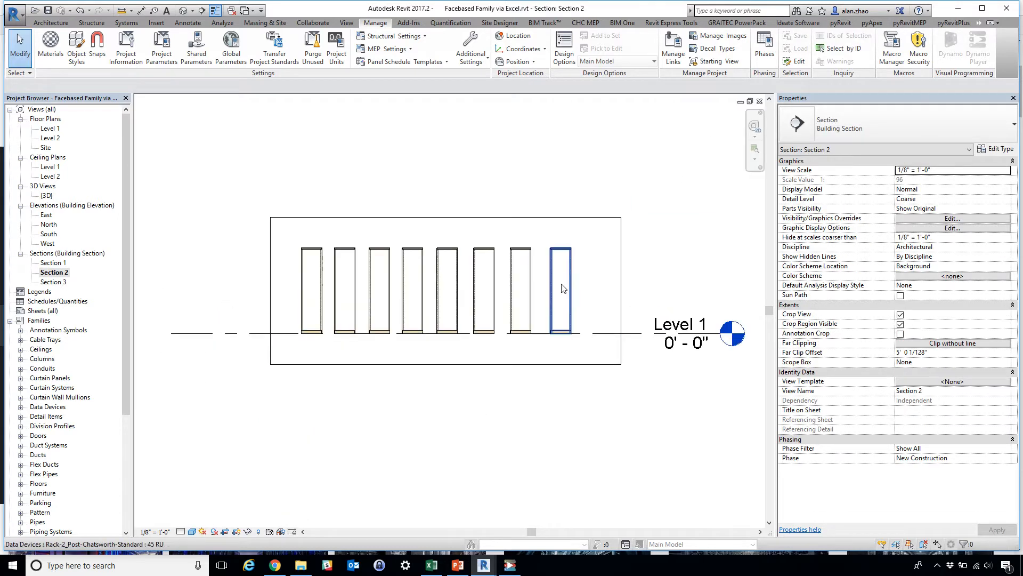
pyautogui.moveTo(607, 270); pyautogui.dragTo(212, 286)
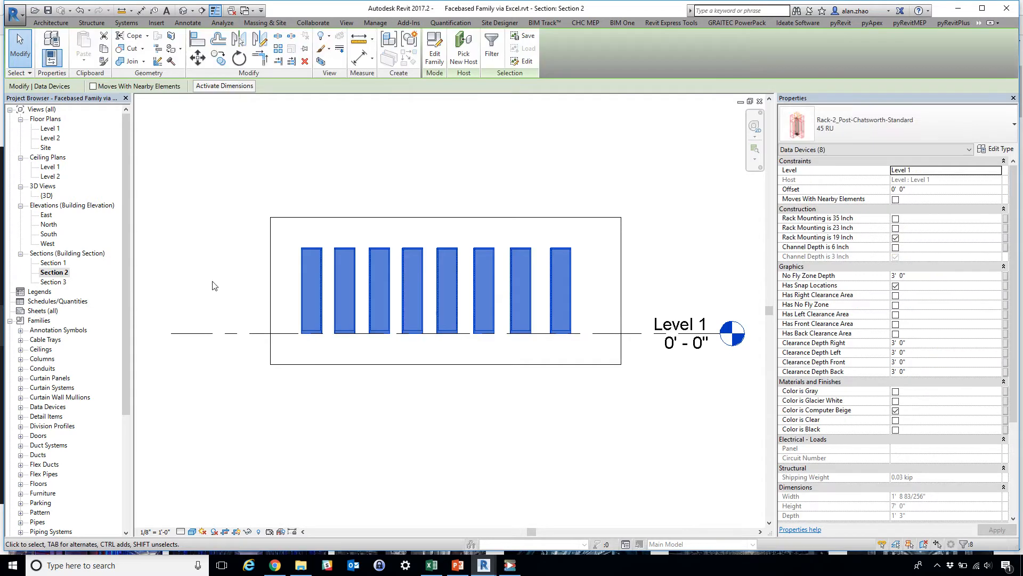
pyautogui.click(184, 301)
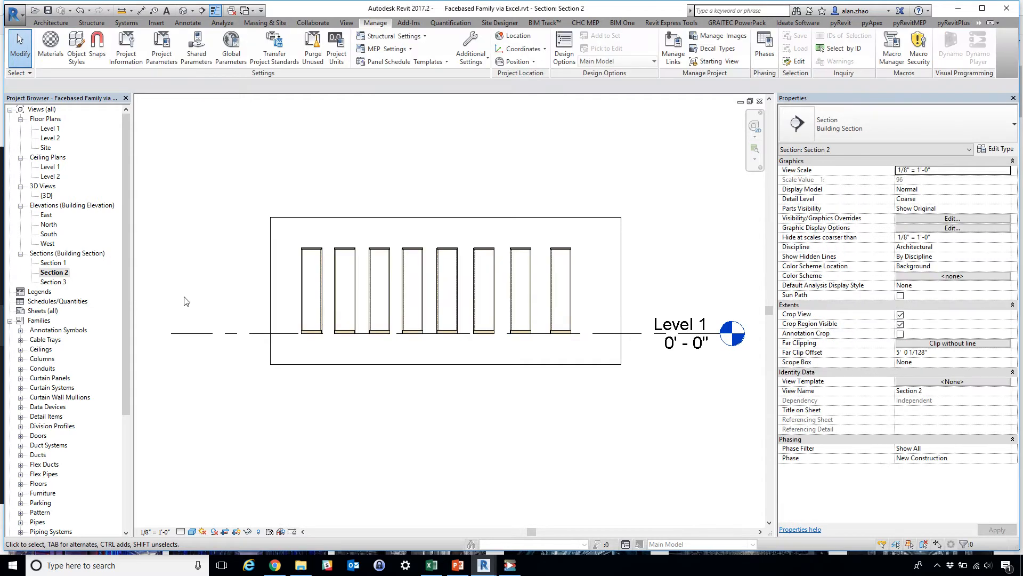
# Open the Section 3 view and highlight its whole row of racks
pyautogui.doubleClick(53, 282)
pyautogui.moveTo(674, 249); pyautogui.dragTo(227, 200)
pyautogui.click(54, 202)
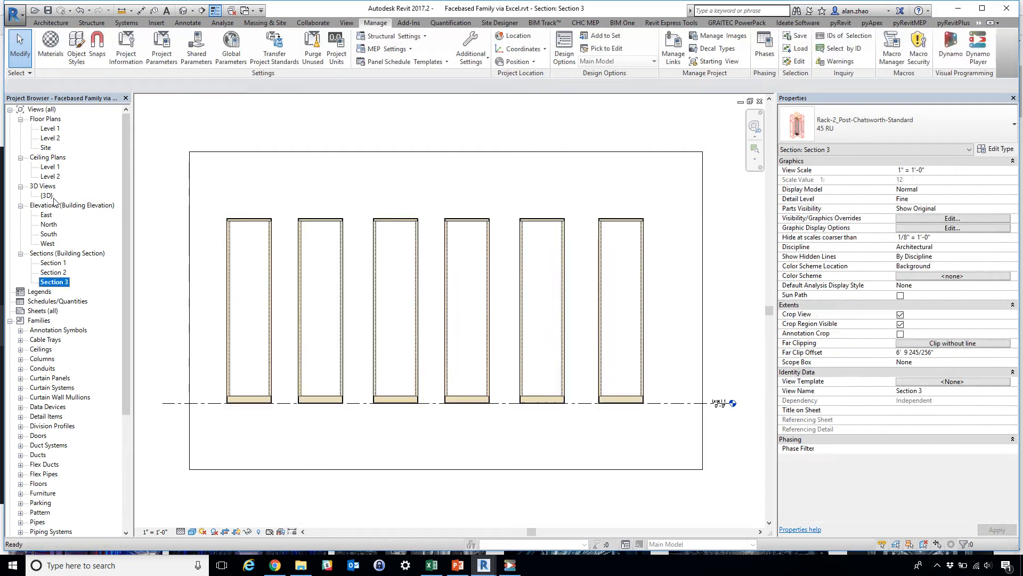
# Reopen the 3D view with no racks selected and glance at the Section 2 worksheet in Excel before returning to Revit
pyautogui.doubleClick(49, 196)
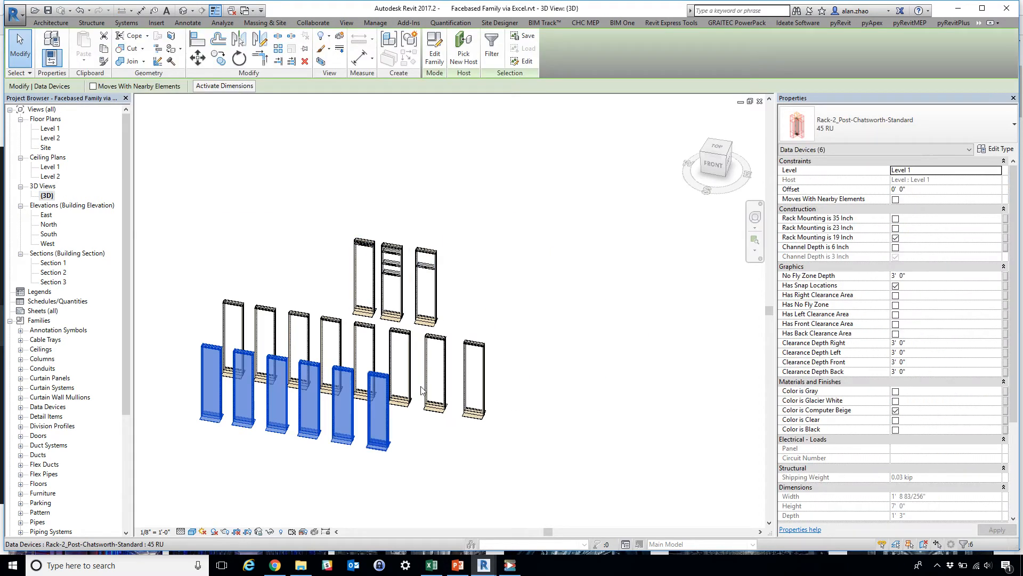
pyautogui.click(567, 355)
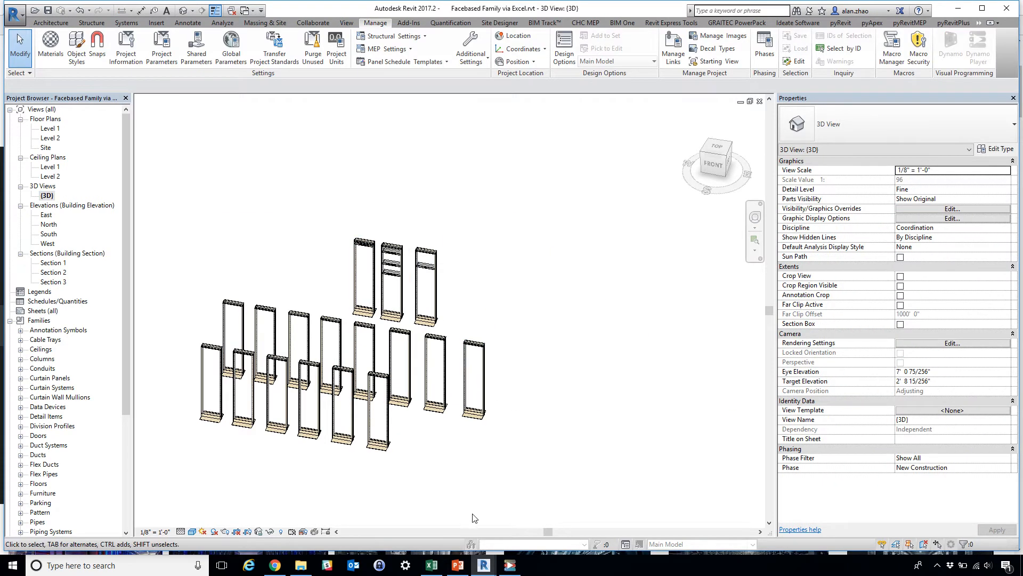
pyautogui.click(429, 566)
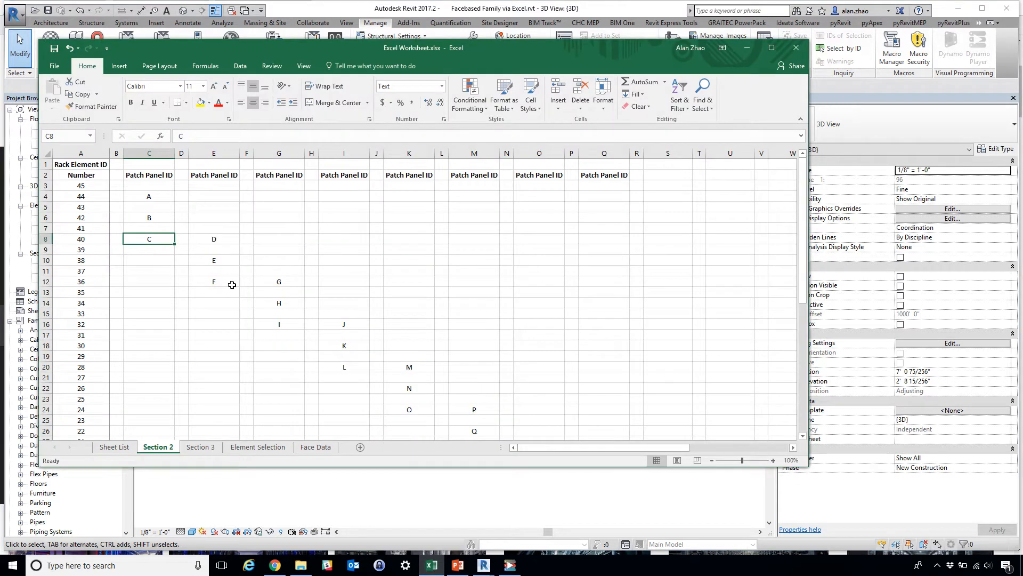
pyautogui.click(747, 47)
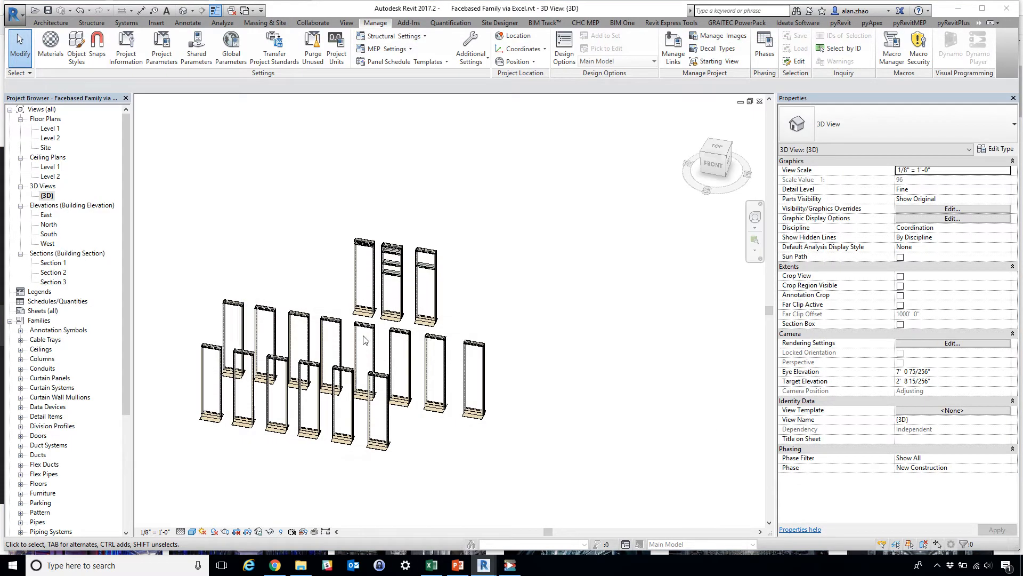
pyautogui.scroll(3, 238, 306)
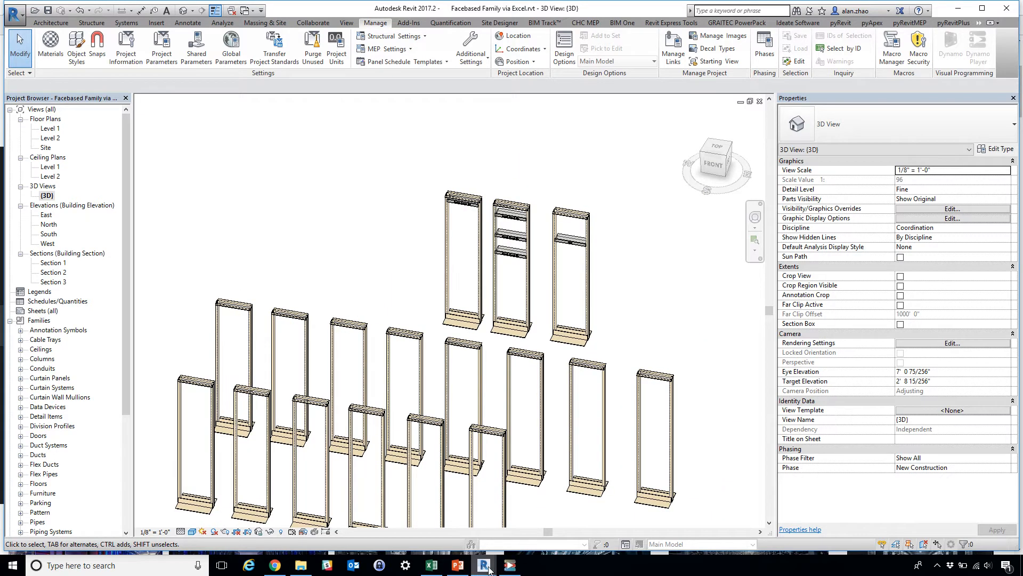
# Bring the Dynamo graph forward beside the racks and show its Pick Rack Elements in Order group
pyautogui.moveTo(489, 569)
pyautogui.click(538, 524)
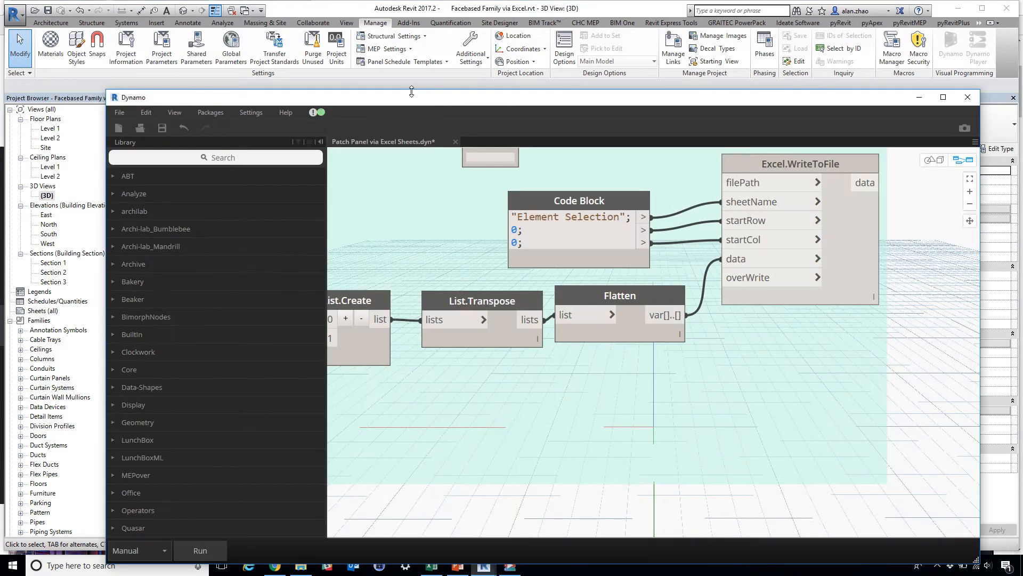
pyautogui.moveTo(412, 92); pyautogui.dragTo(767, 29)
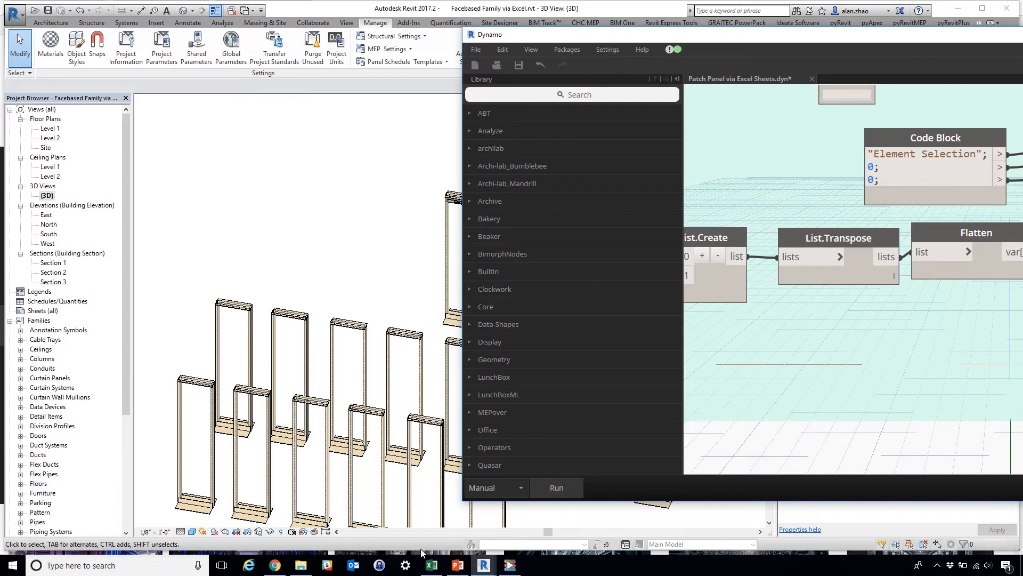
pyautogui.scroll(-6, 823, 328)
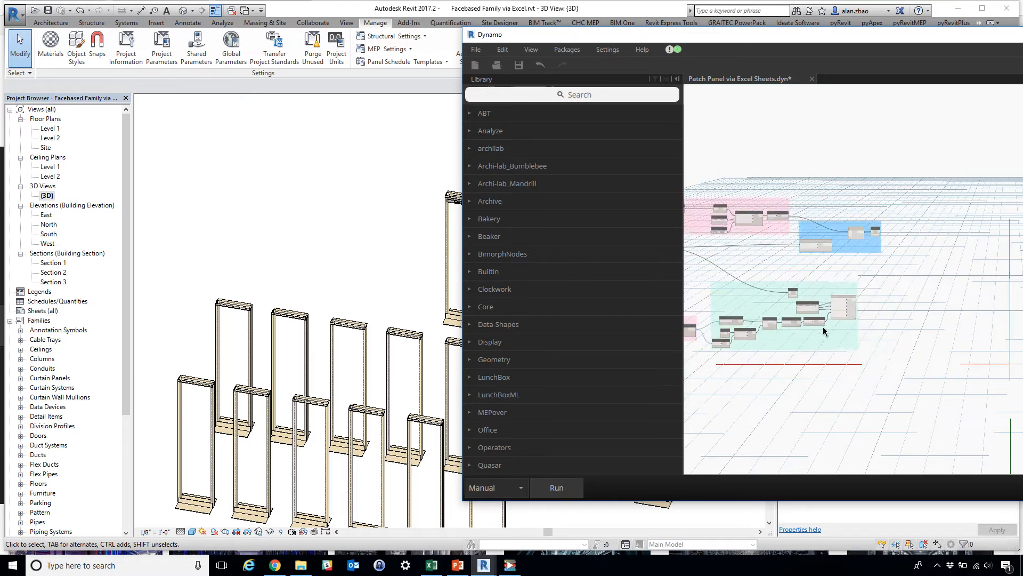
pyautogui.scroll(6, 801, 364)
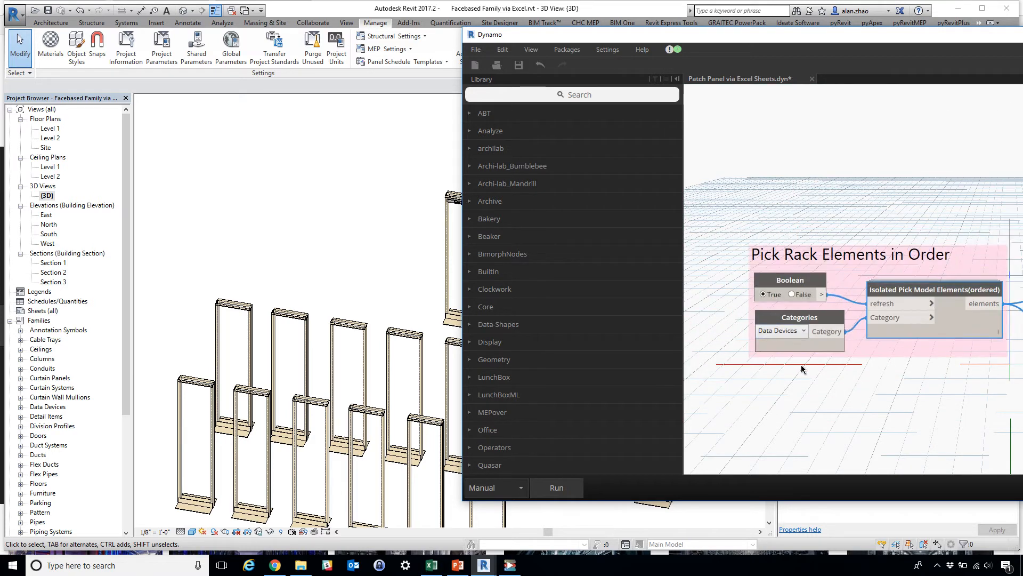
pyautogui.moveTo(672, 38); pyautogui.dragTo(844, 45)
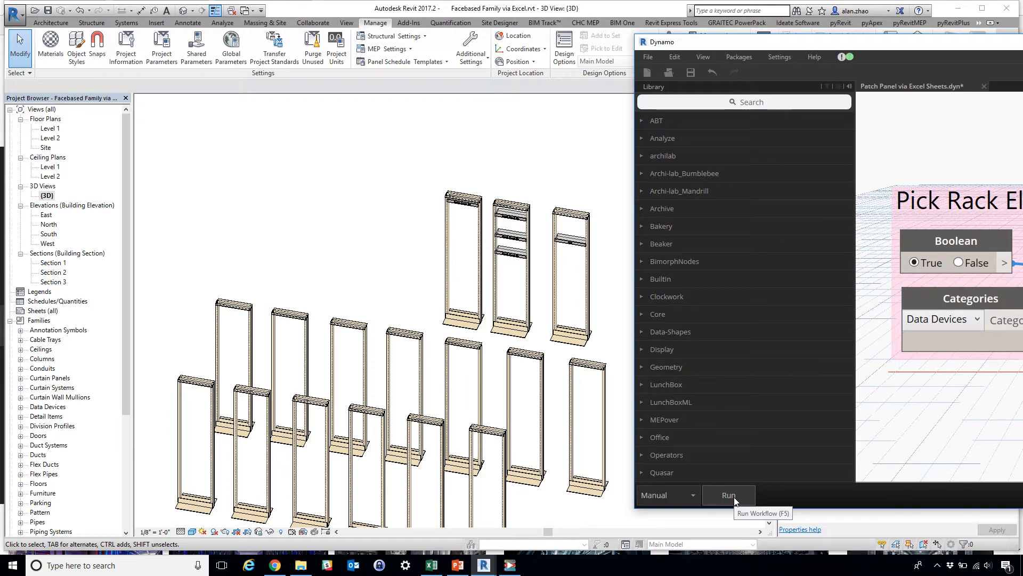
# Set the graph's run mode to Automatic and pick the eight middle-row racks in order from left to right
pyautogui.click(651, 498)
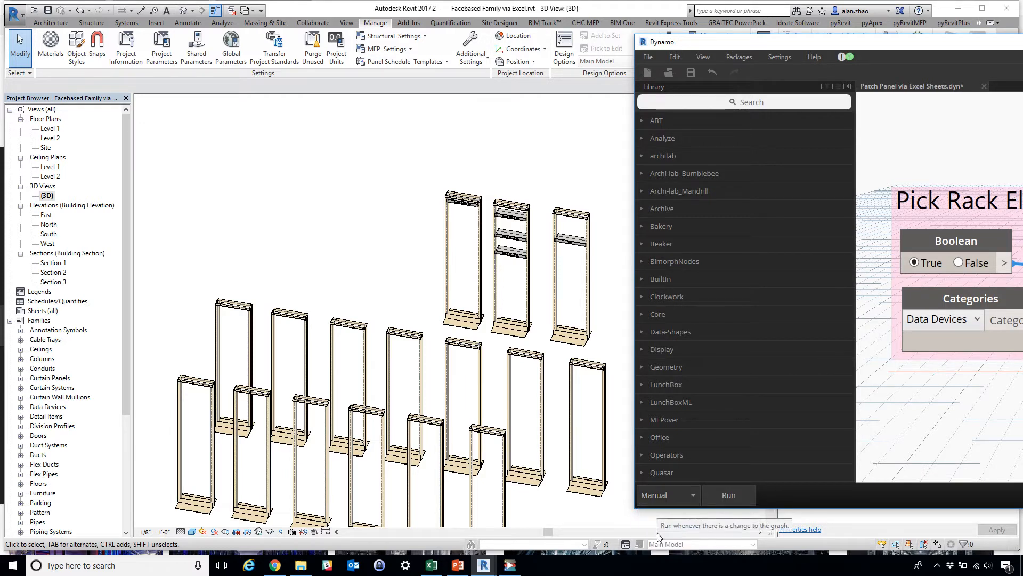
pyautogui.click(659, 534)
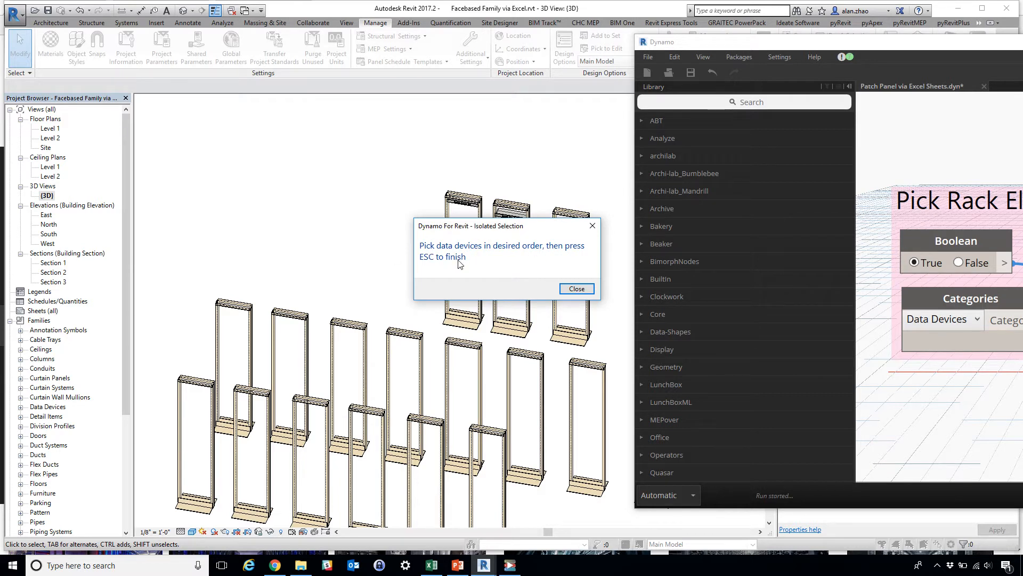
pyautogui.click(574, 289)
pyautogui.scroll(-1, 183, 213)
pyautogui.scroll(-3, 184, 213)
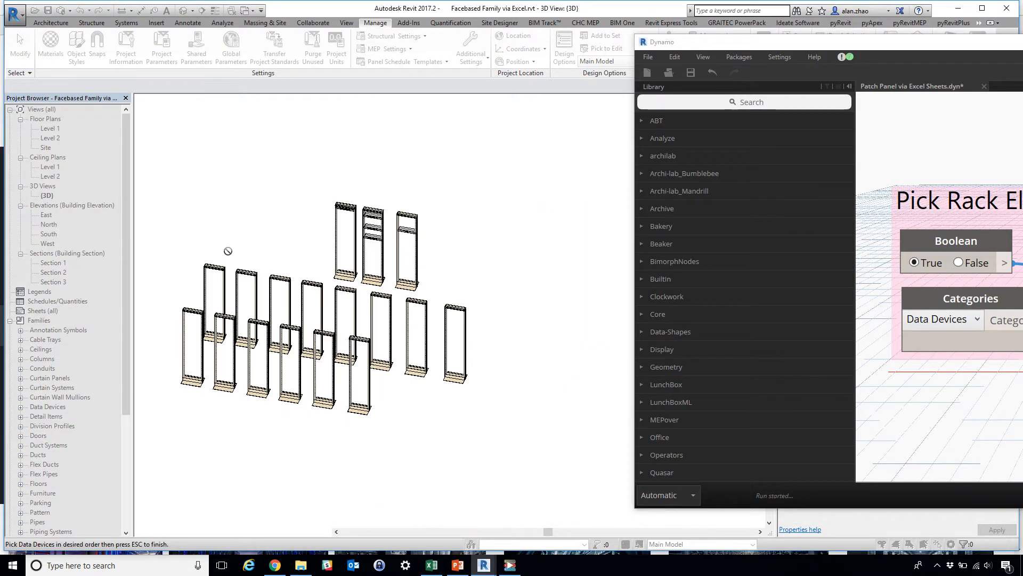
pyautogui.scroll(2, 228, 251)
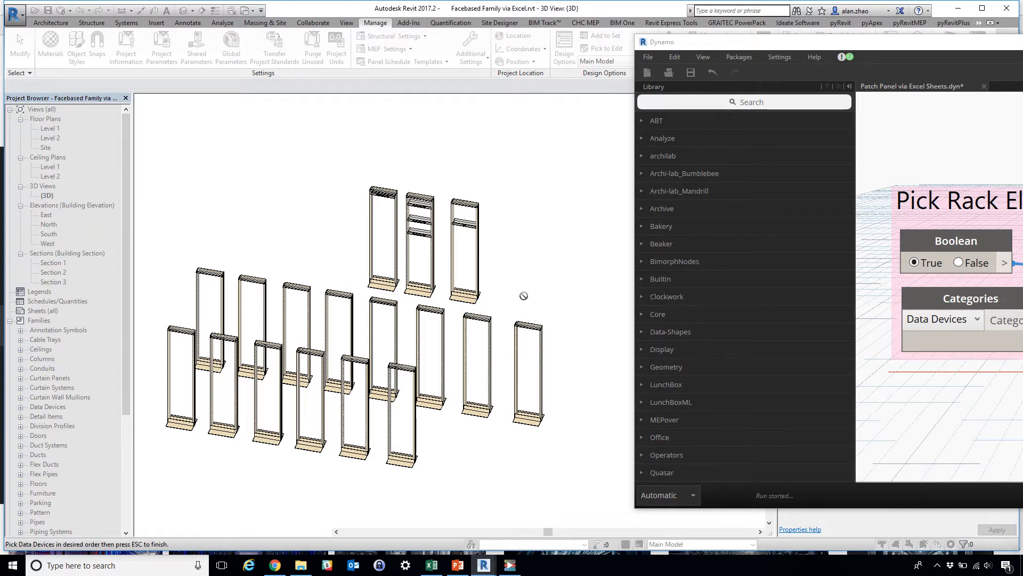
pyautogui.press('Escape')
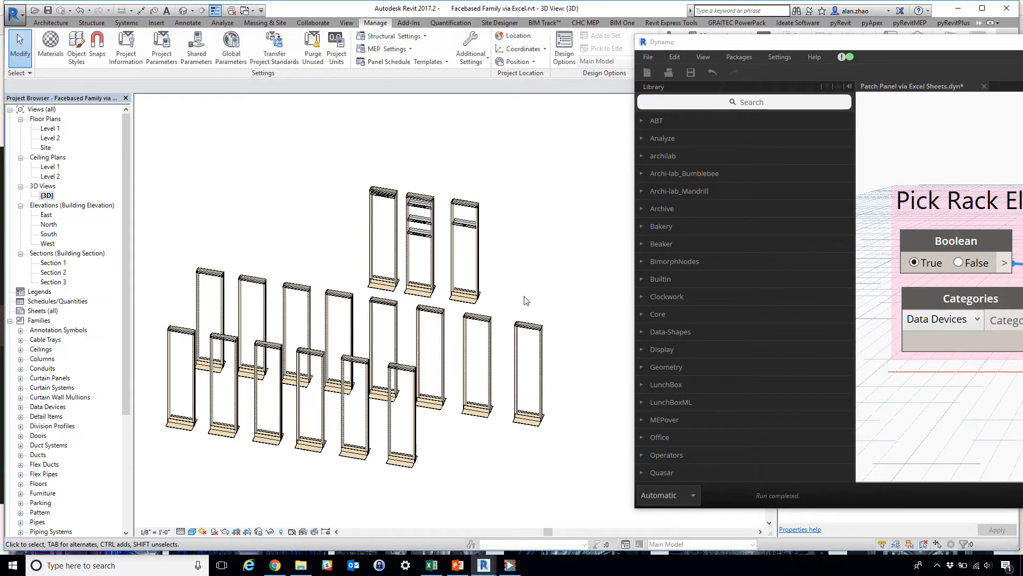
# Bring the Dynamo window back over Revit and examine the Flatten node's output list
pyautogui.moveTo(883, 42); pyautogui.dragTo(421, 71)
pyautogui.scroll(-4, 867, 322)
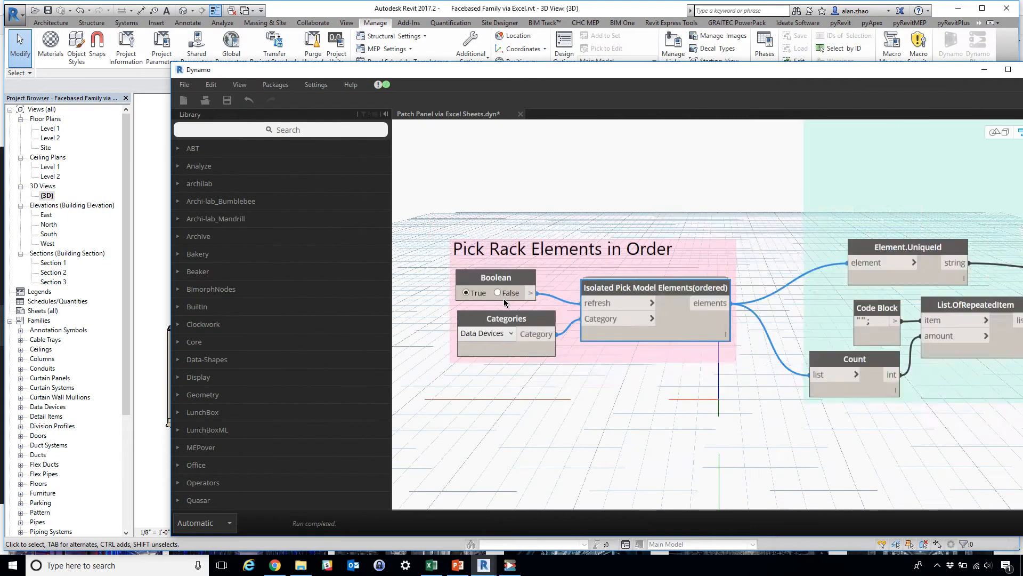
pyautogui.scroll(-3, 698, 326)
pyautogui.scroll(6, 827, 312)
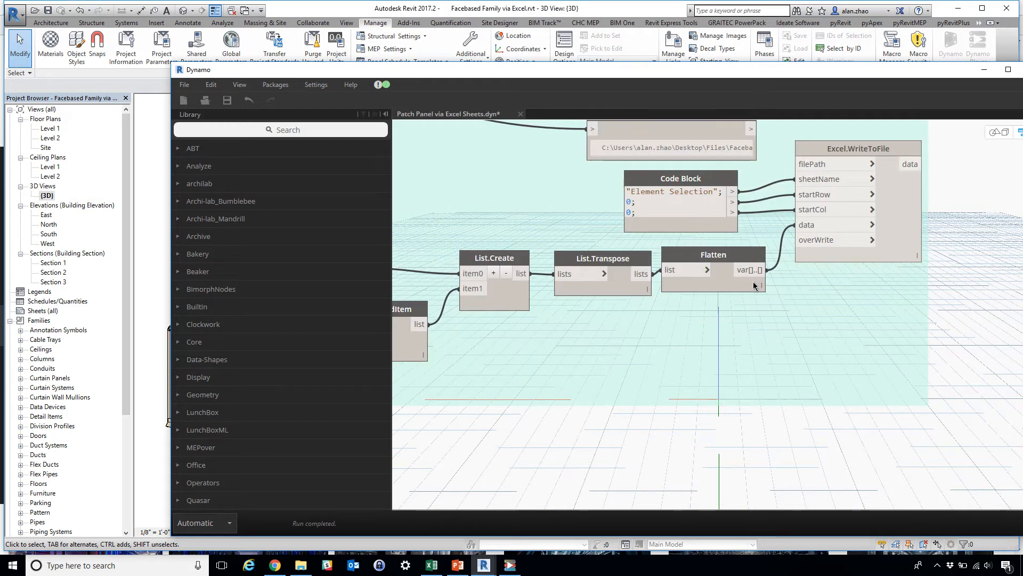
pyautogui.moveTo(755, 289)
pyautogui.click(758, 304)
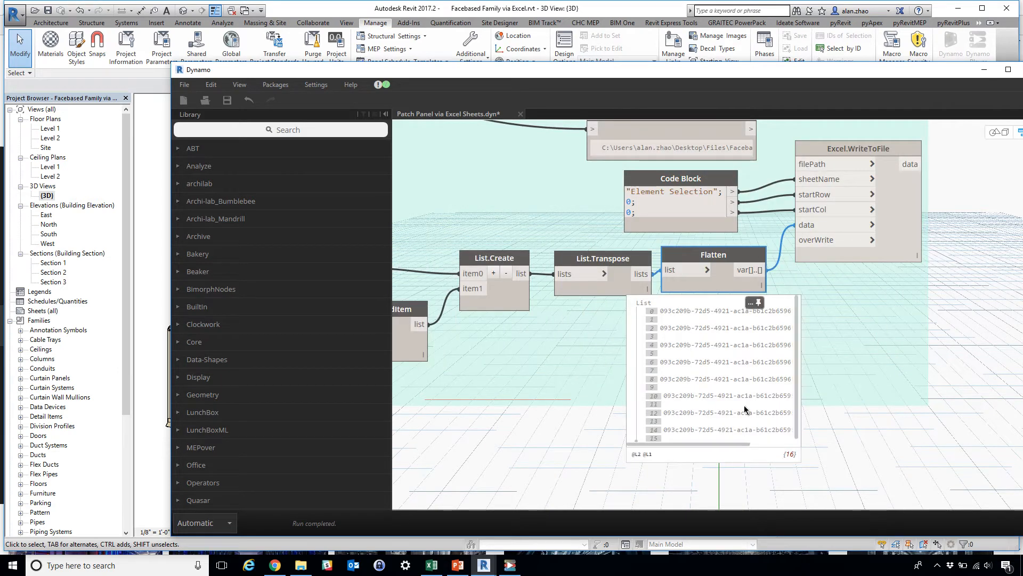
# Switch to Excel and check the contents of the Element Selection sheet
pyautogui.click(432, 564)
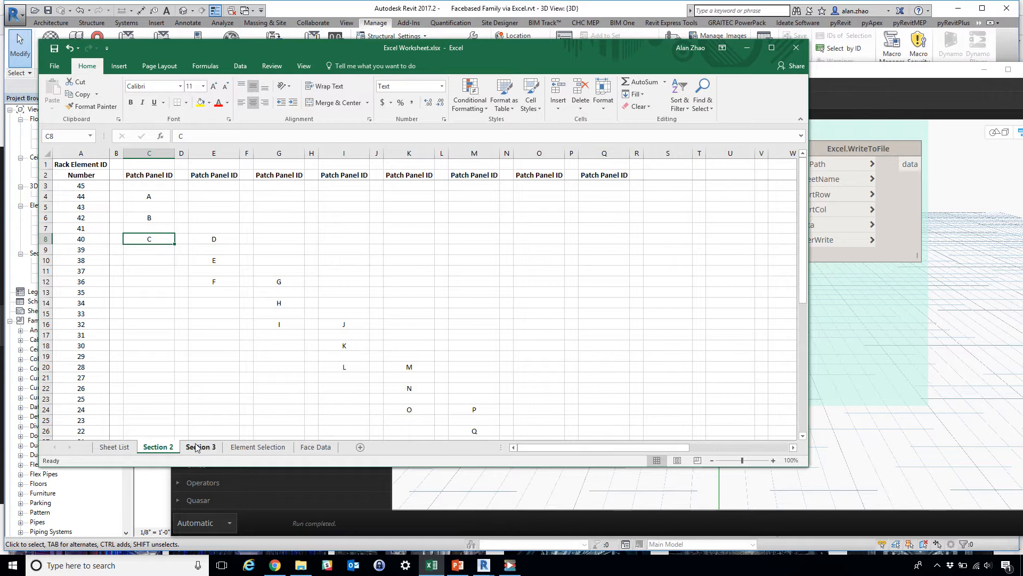
pyautogui.click(258, 447)
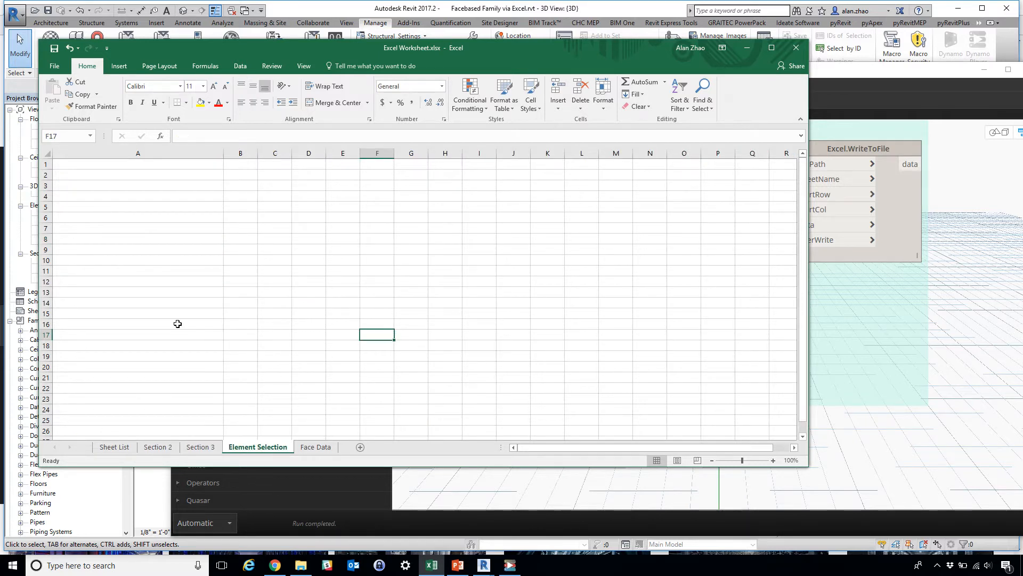
pyautogui.scroll(-3, 178, 323)
pyautogui.scroll(3, 176, 336)
pyautogui.click(471, 301)
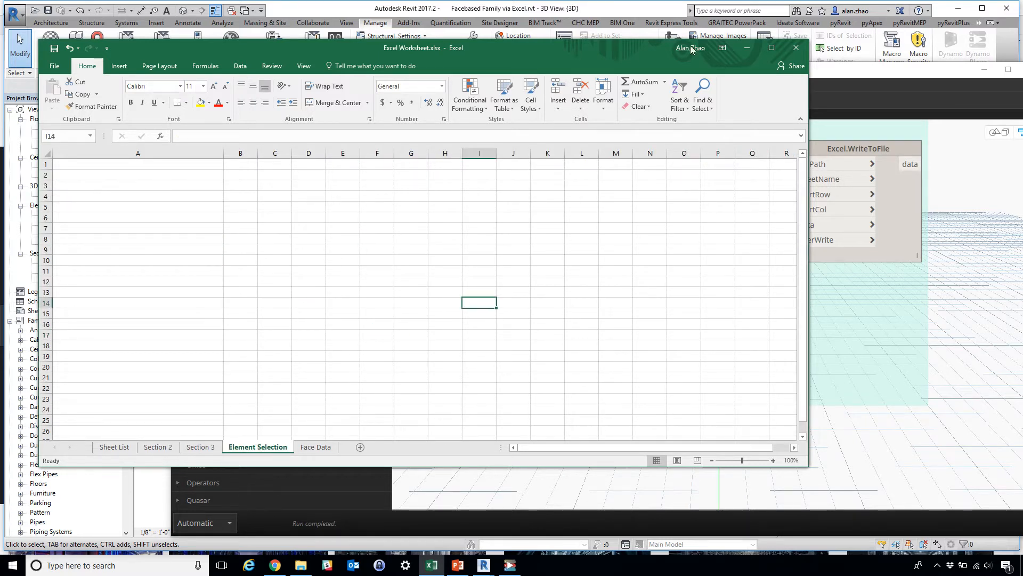
# In Dynamo, connect the file path node's output to the filePath input of Excel.WriteToFile
pyautogui.moveTo(615, 53); pyautogui.dragTo(454, 74)
pyautogui.click(750, 130)
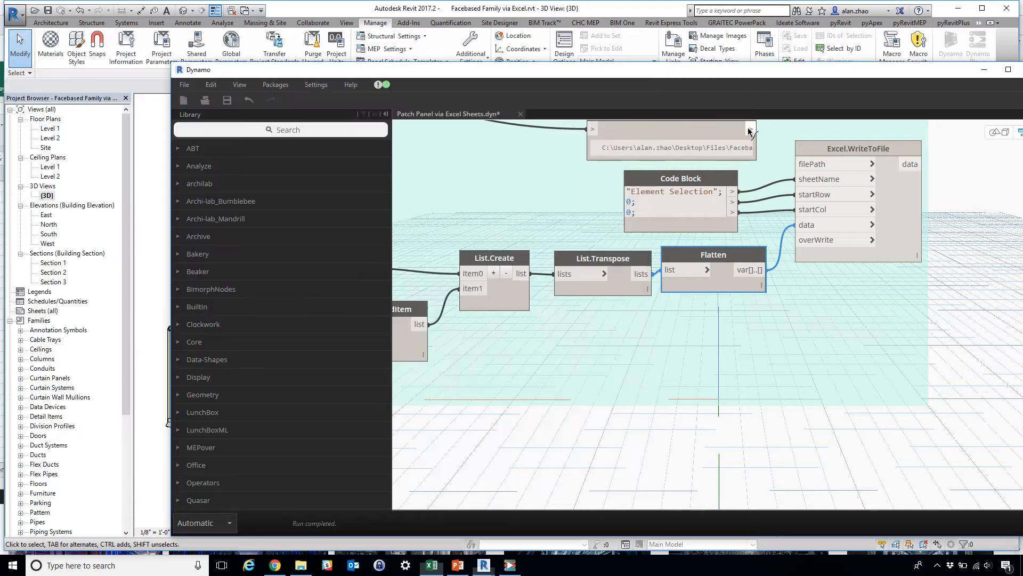
pyautogui.click(802, 164)
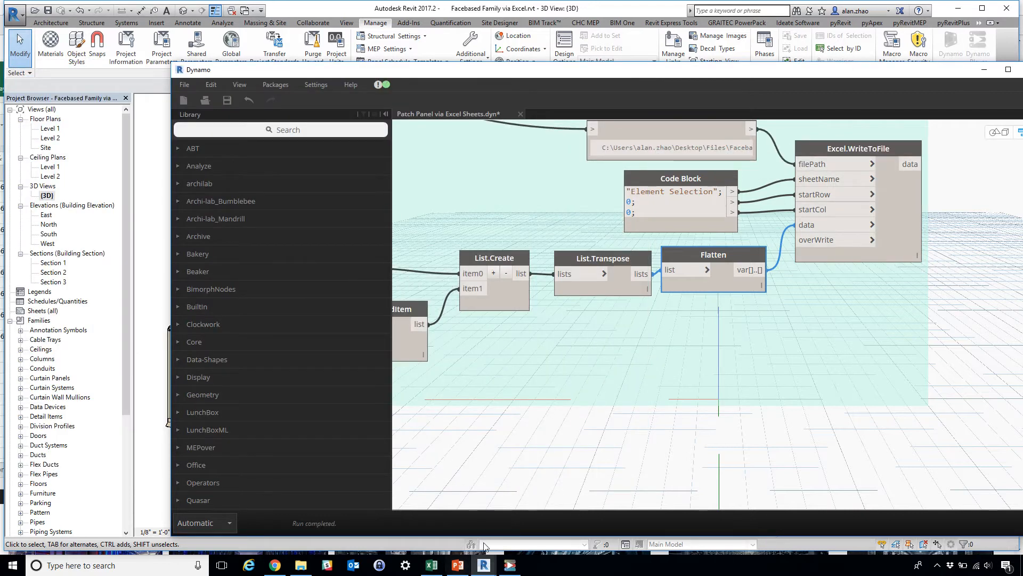
# Switch to Excel and copy the rack element IDs in A1:A15 of the Element Selection sheet
pyautogui.click(437, 566)
pyautogui.moveTo(141, 75); pyautogui.dragTo(516, 86)
pyautogui.moveTo(319, 197); pyautogui.dragTo(334, 345)
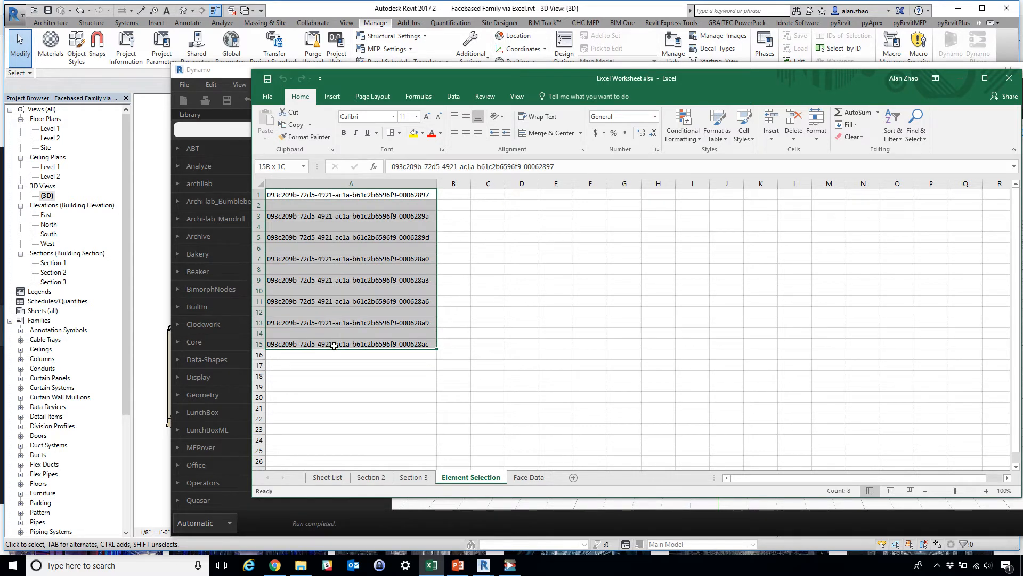
pyautogui.moveTo(334, 346); pyautogui.dragTo(335, 346)
pyautogui.moveTo(222, 73); pyautogui.dragTo(481, 366)
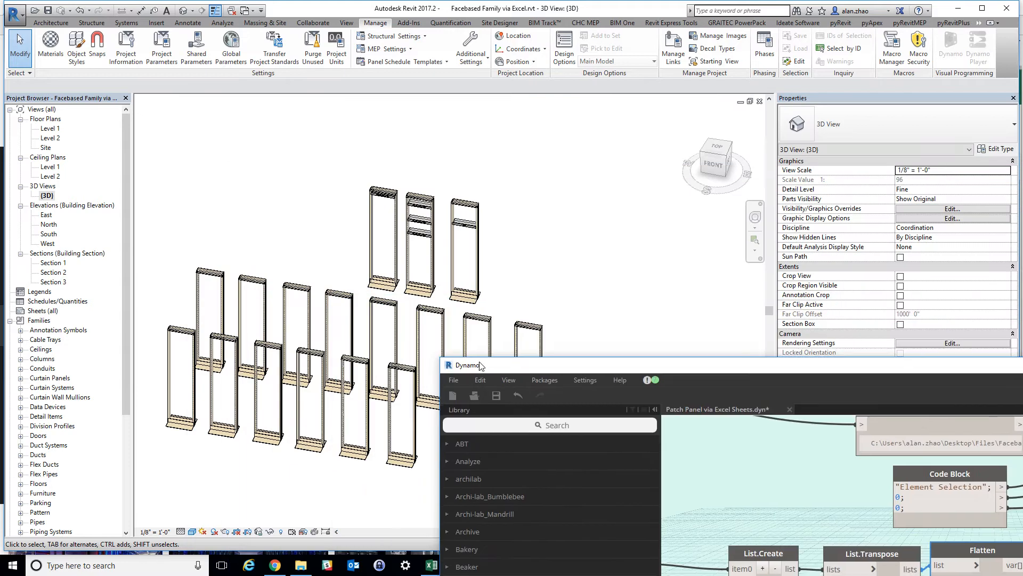
pyautogui.click(431, 565)
pyautogui.rightClick(335, 258)
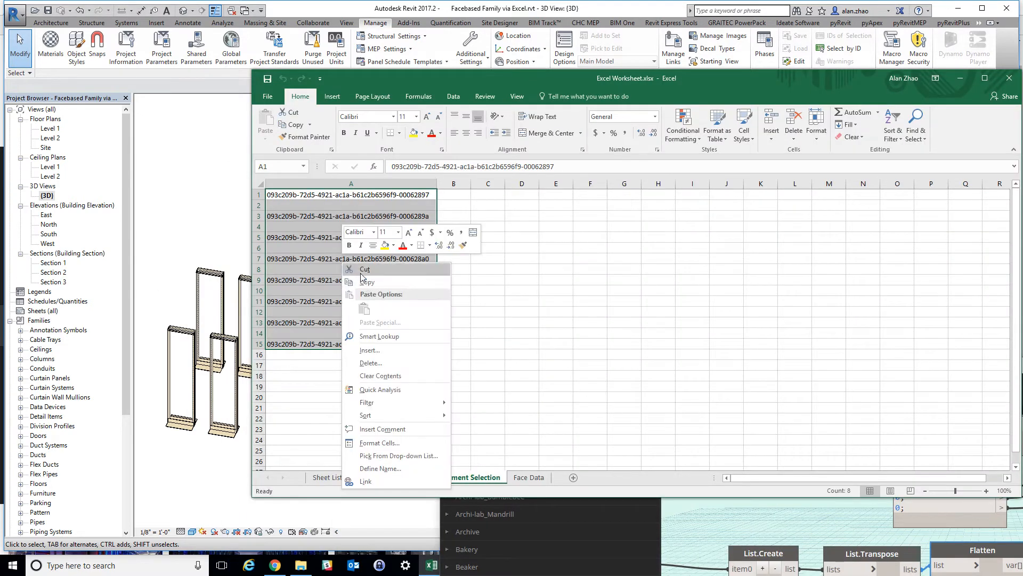
pyautogui.click(354, 282)
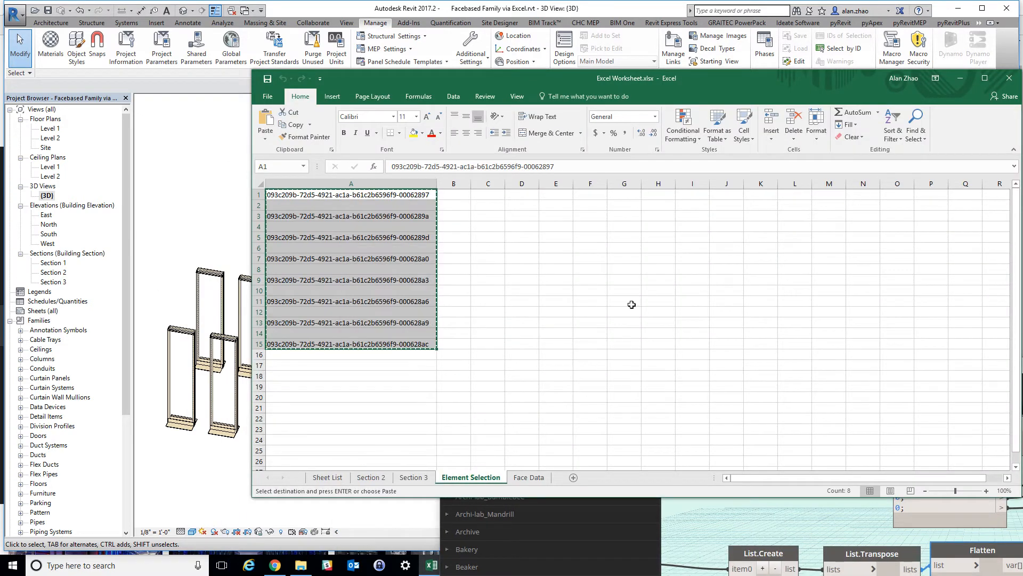
# Paste the copied rack IDs transposed into the Section 2 sheet, starting at cell C1
pyautogui.click(371, 477)
pyautogui.click(353, 198)
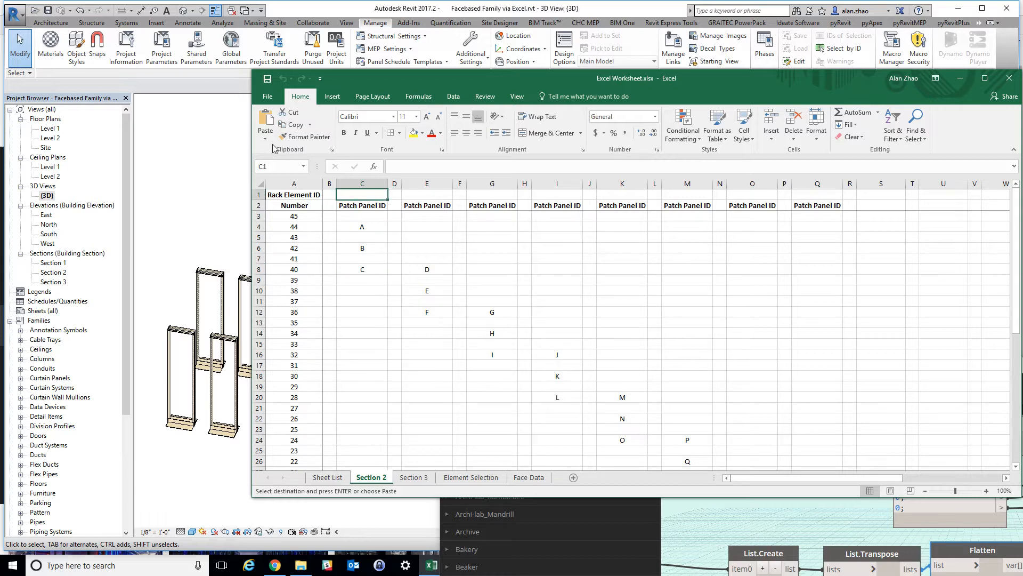
pyautogui.click(266, 136)
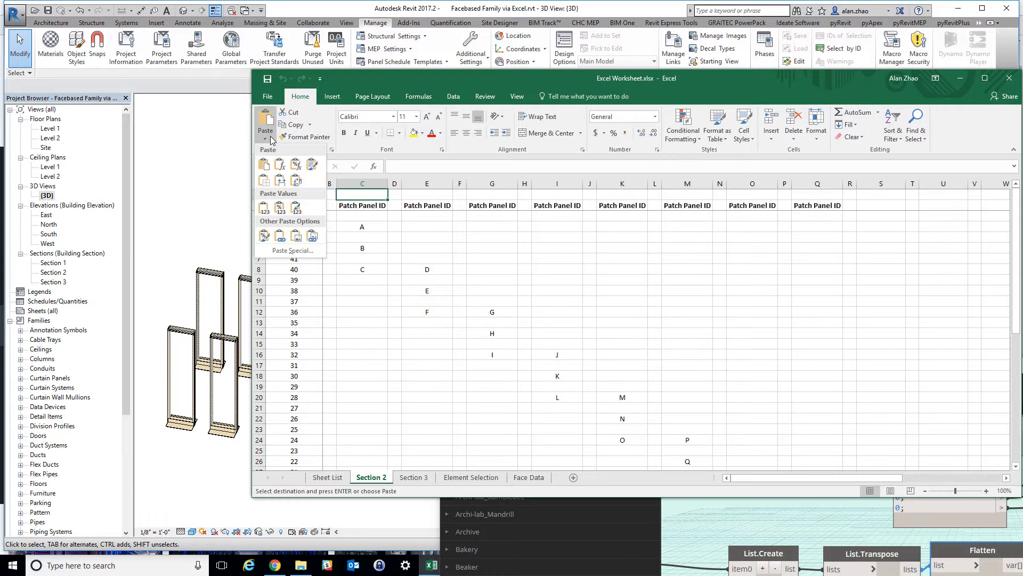
pyautogui.click(297, 181)
pyautogui.scroll(-3, 395, 308)
pyautogui.scroll(-5, 396, 313)
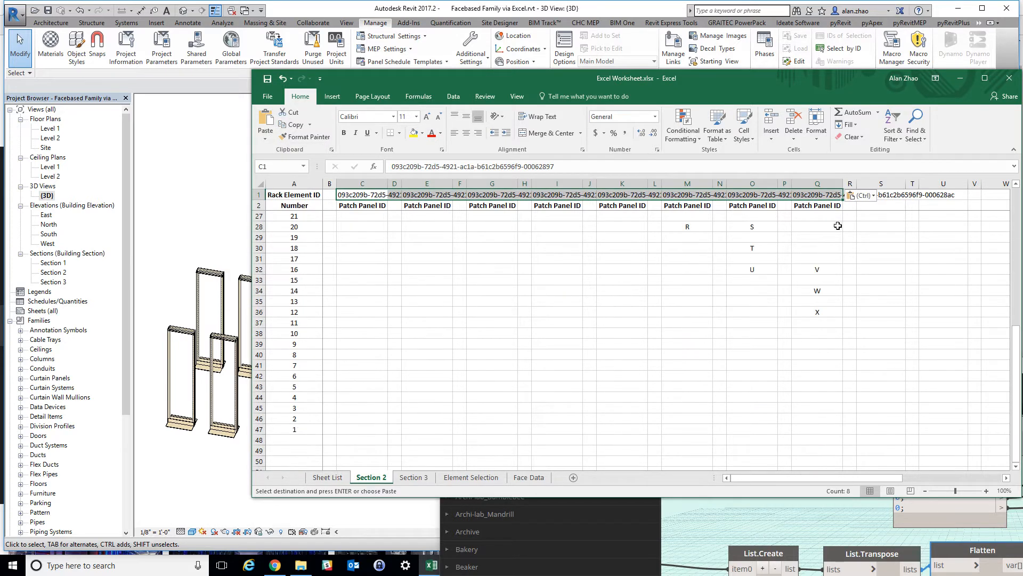
# Turn on text wrapping for the last rack ID in cell Q1 of the Section 2 sheet
pyautogui.click(808, 184)
pyautogui.click(817, 196)
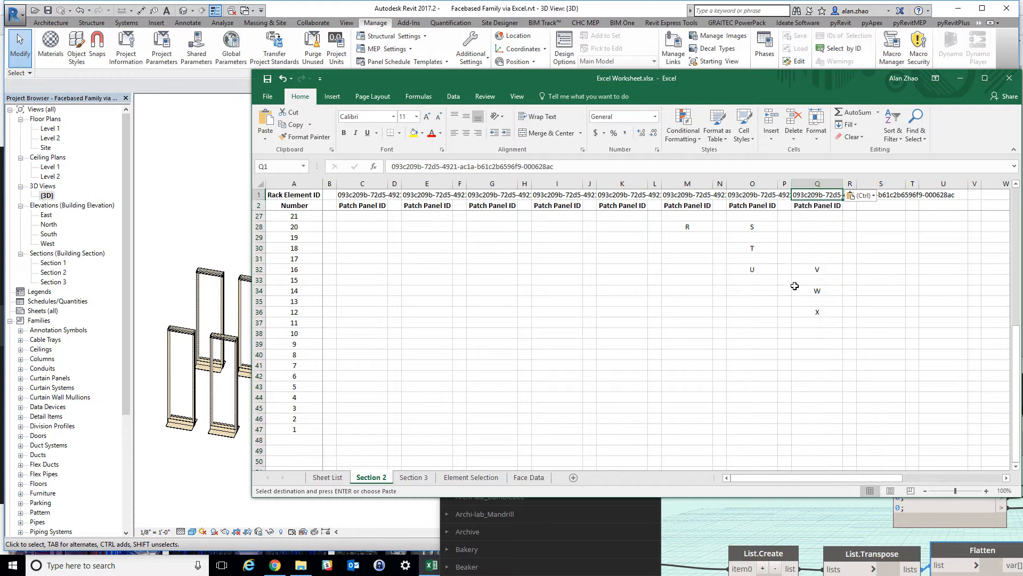
pyautogui.scroll(8, 794, 290)
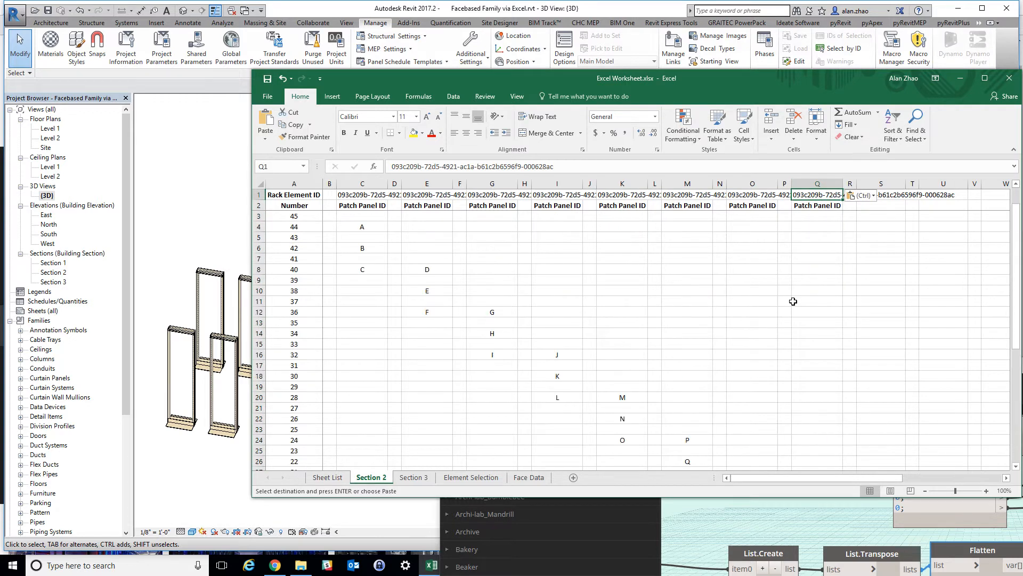
pyautogui.click(539, 116)
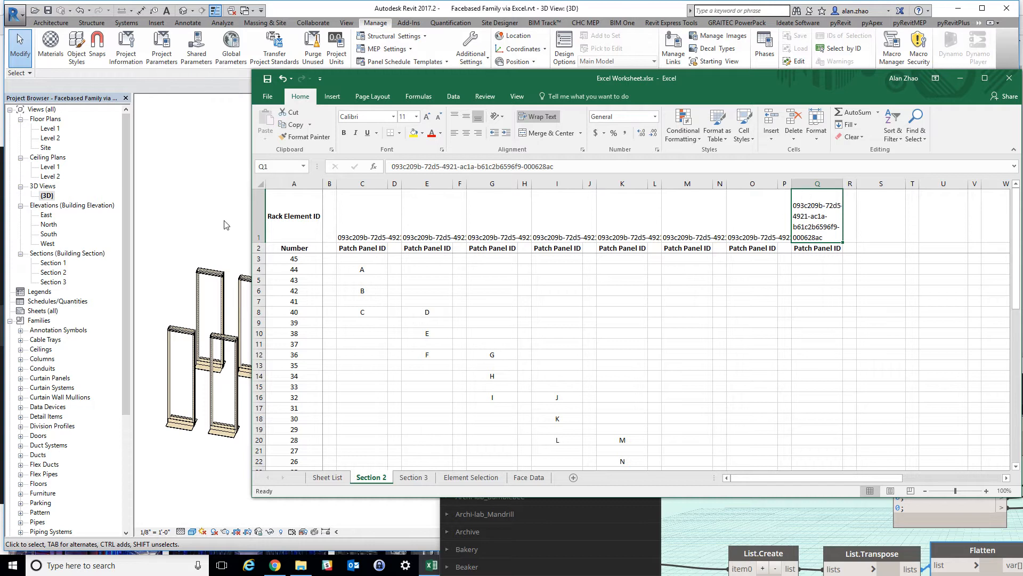
# Switch to Revit and highlight the rightmost rack of the middle row in the 3D view
pyautogui.click(189, 222)
pyautogui.click(549, 328)
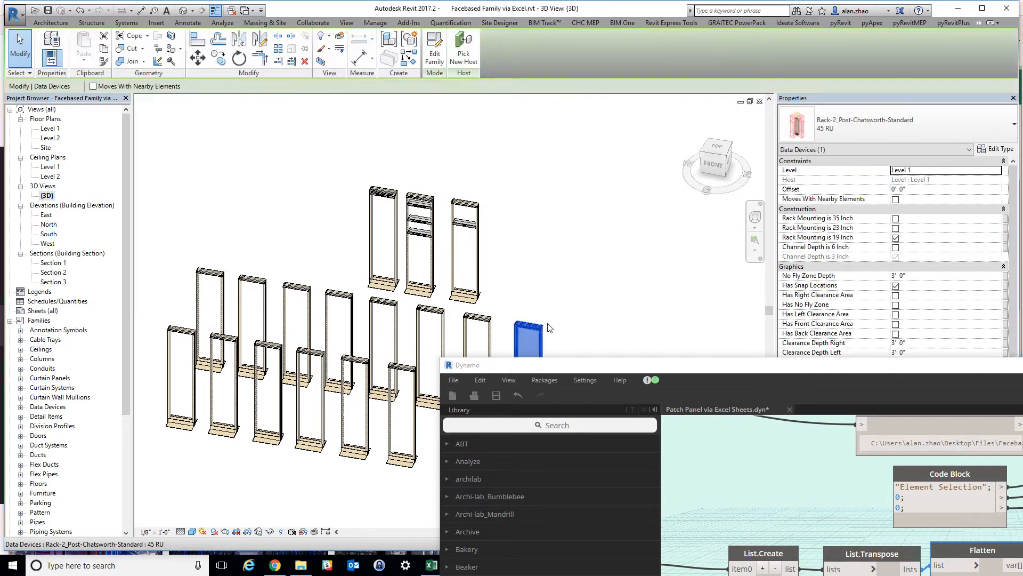
pyautogui.scroll(5, 501, 301)
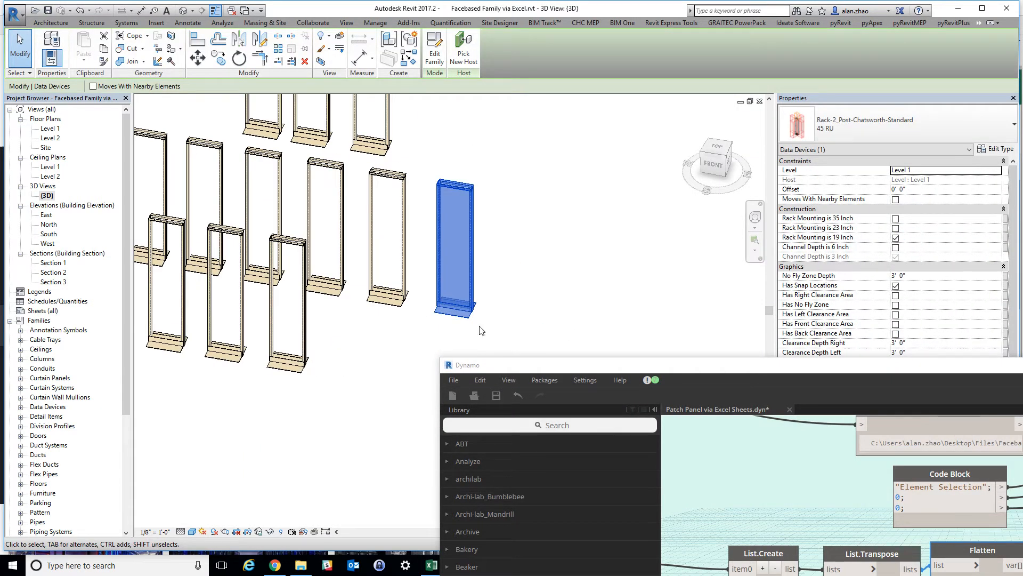
# Clear the rack selection in Revit, switch to Excel and turn off text wrapping for cell Q1 of the Section 2 sheet
pyautogui.click(526, 215)
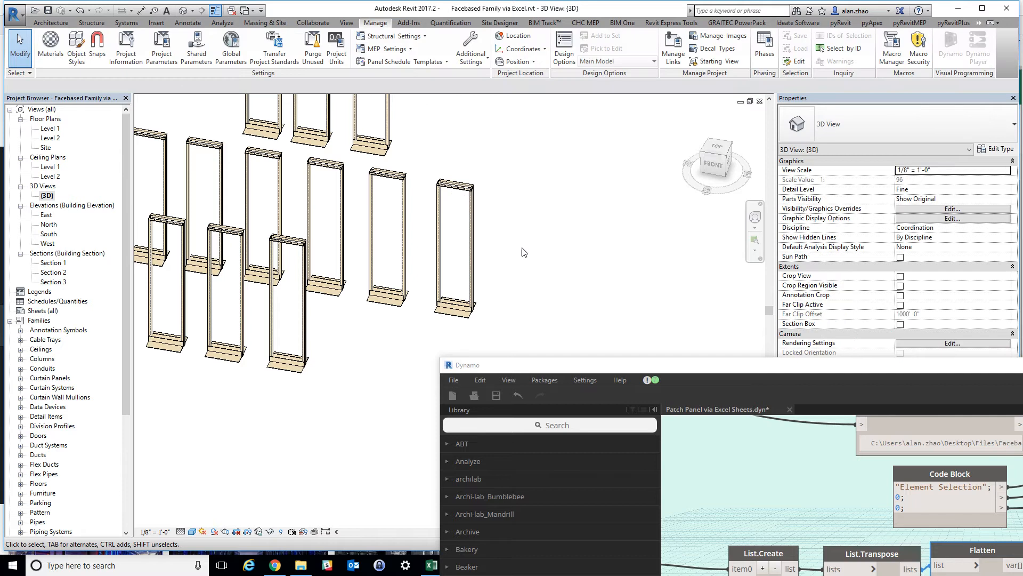
pyautogui.click(430, 569)
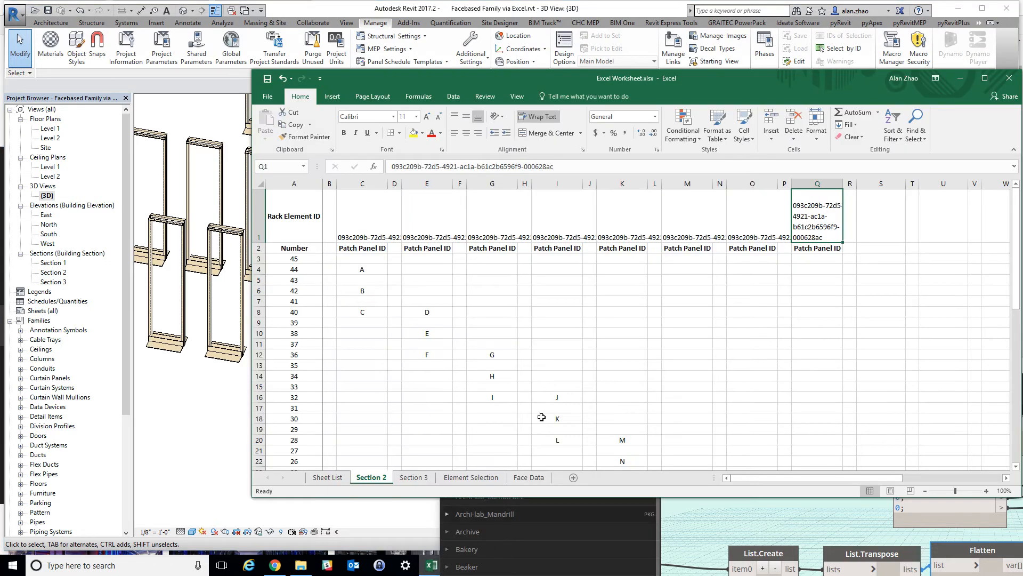
pyautogui.click(770, 312)
pyautogui.click(807, 229)
pyautogui.click(536, 121)
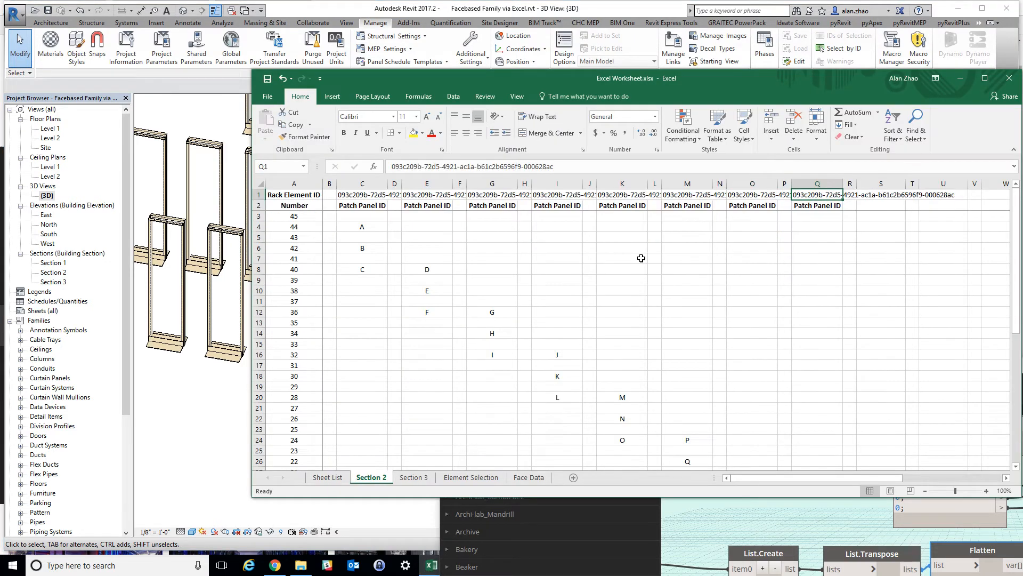
pyautogui.click(722, 331)
pyautogui.scroll(-9, 647, 289)
pyautogui.scroll(9, 647, 289)
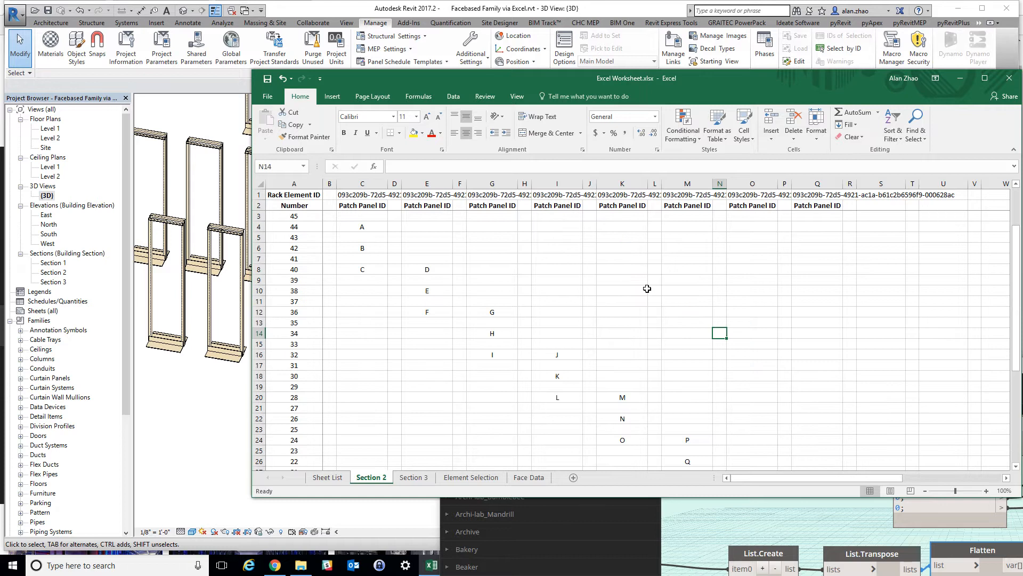
# Switch to Dynamo and place its window beside Revit's 3D view, with the front row of racks in view
pyautogui.click(714, 520)
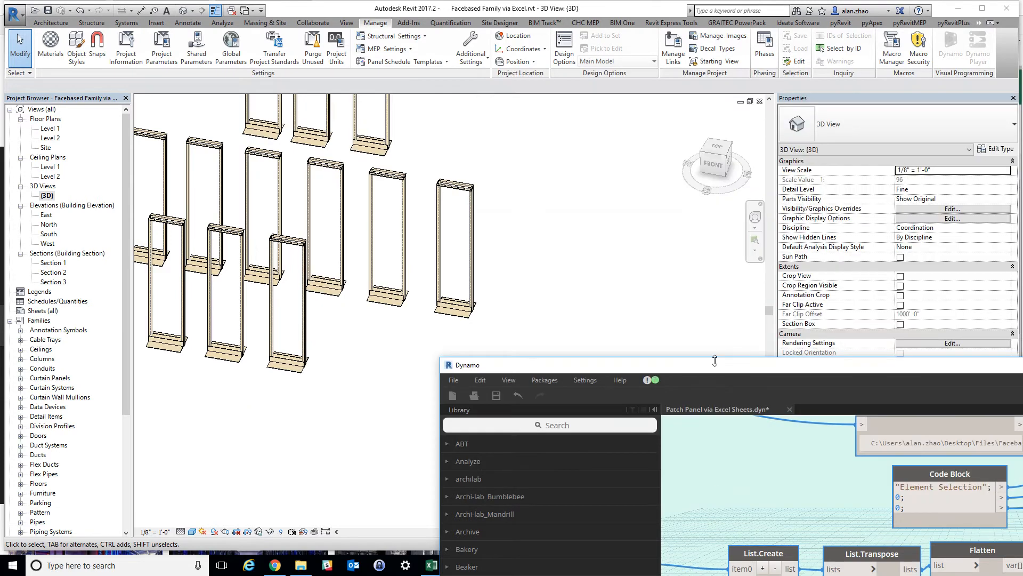
pyautogui.moveTo(698, 492); pyautogui.dragTo(543, 78)
pyautogui.scroll(-5, 744, 317)
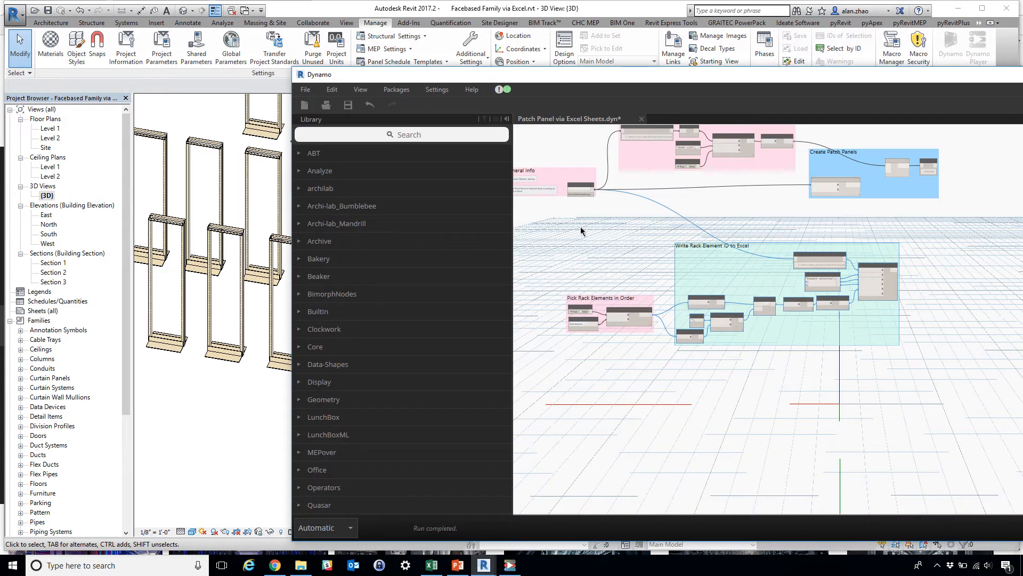
pyautogui.moveTo(533, 81); pyautogui.dragTo(732, 118)
pyautogui.scroll(-3, 411, 338)
pyautogui.scroll(3, 211, 338)
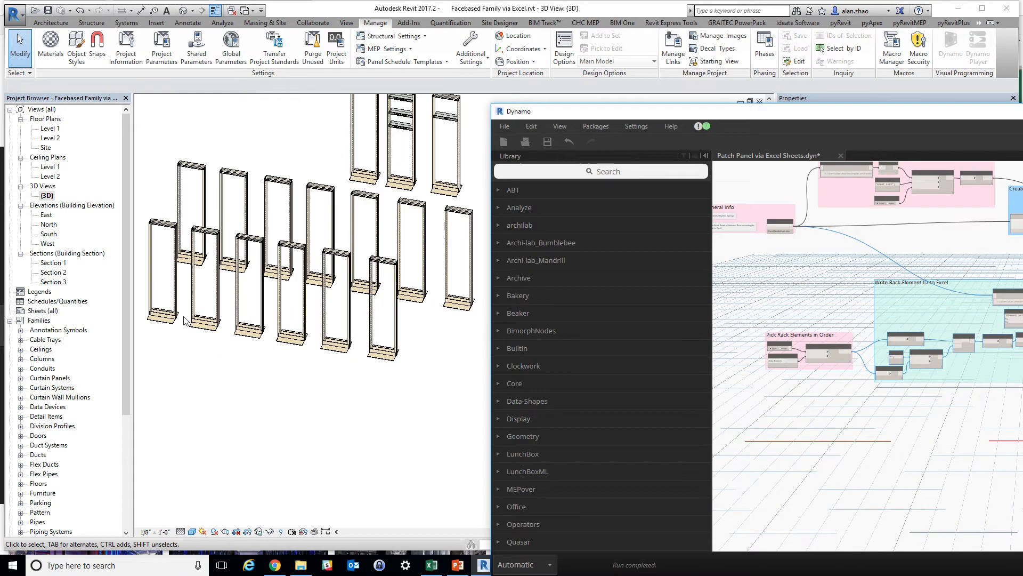
pyautogui.scroll(-3, 387, 366)
pyautogui.scroll(1, 316, 397)
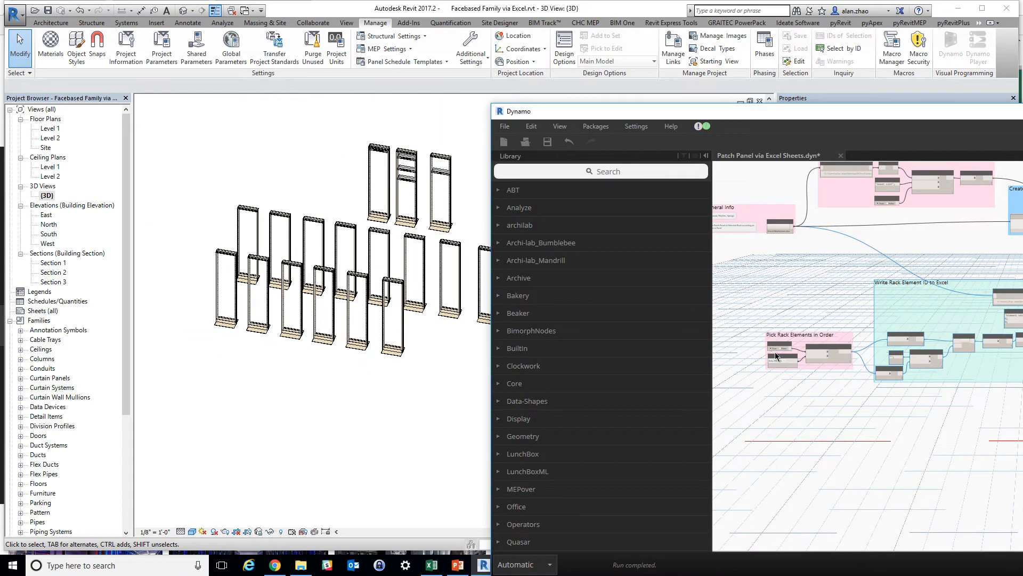
# Examine the Excel.WriteToFile node in the Write Rack Element ID to Excel group
pyautogui.scroll(5, 775, 351)
pyautogui.scroll(-5, 759, 346)
pyautogui.scroll(8, 878, 339)
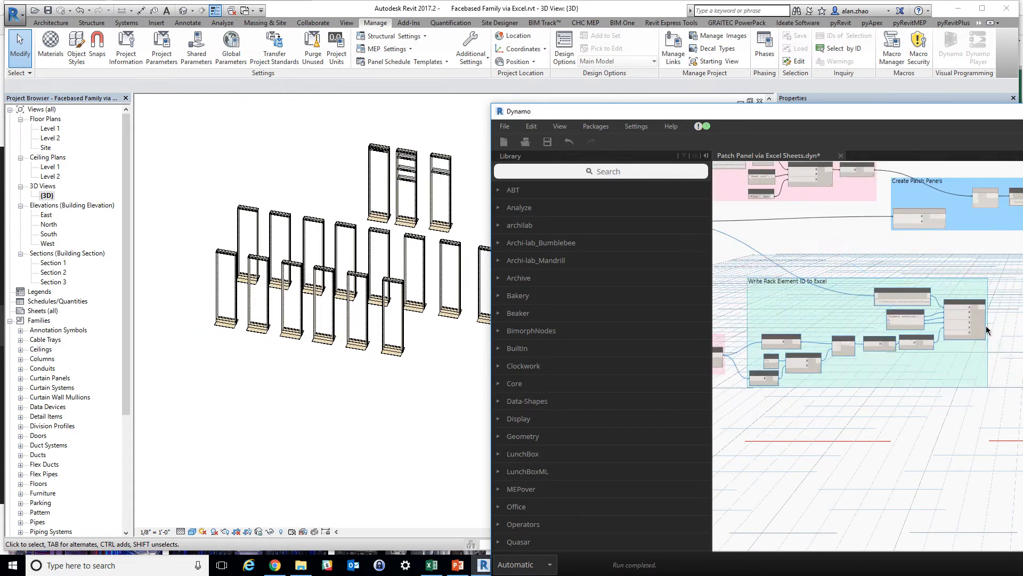
pyautogui.click(824, 376)
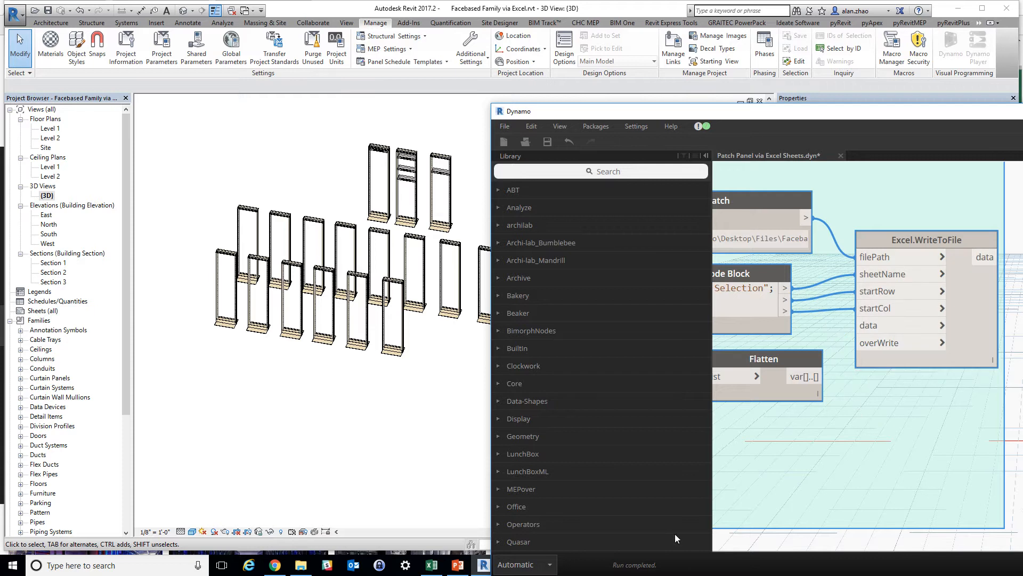
# Switch to Excel and clear the contents of the rack IDs in A1:A15 of the Element Selection sheet
pyautogui.click(432, 565)
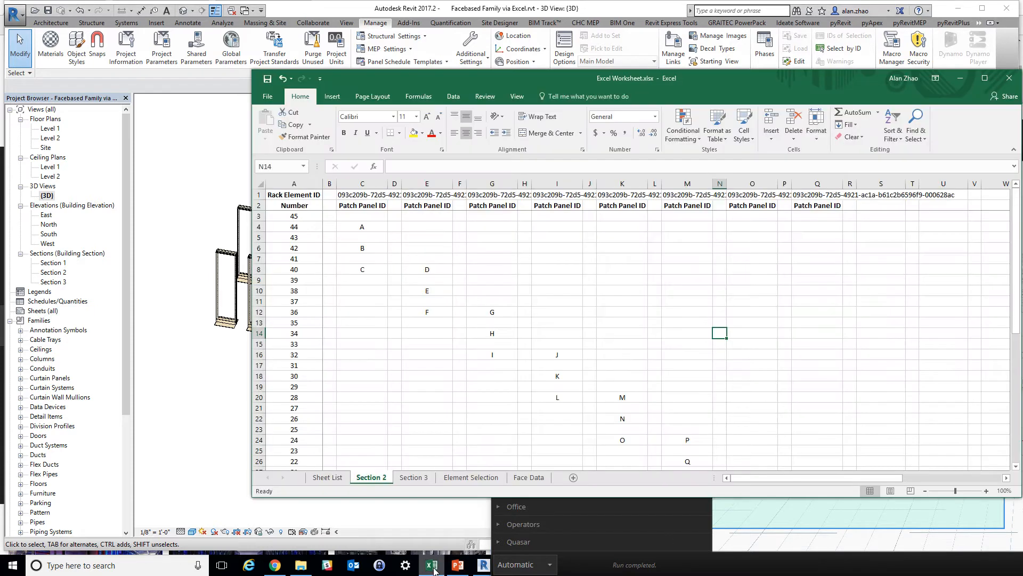
pyautogui.click(459, 477)
pyautogui.rightClick(361, 239)
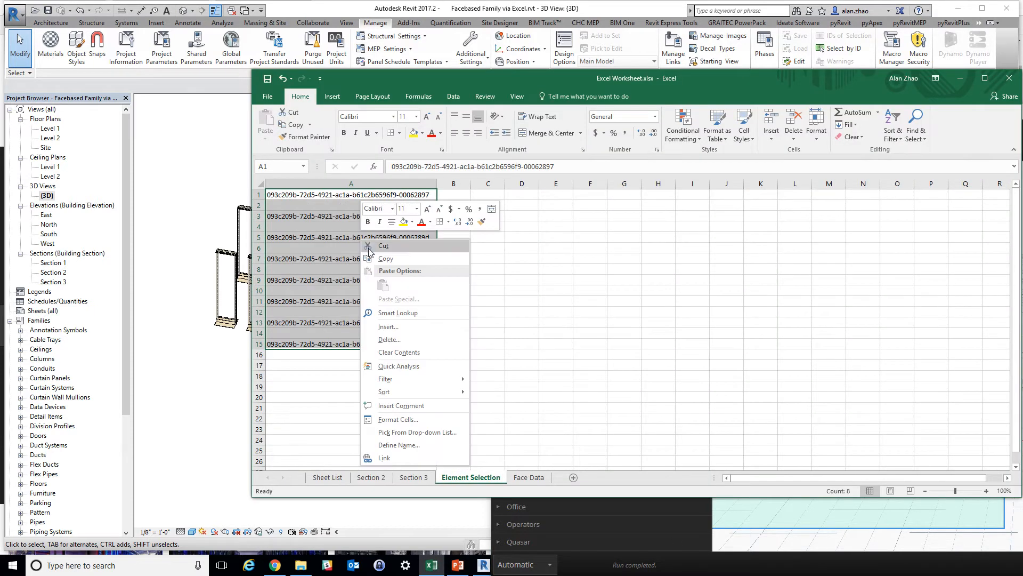
pyautogui.click(402, 352)
pyautogui.moveTo(556, 301); pyautogui.dragTo(602, 314)
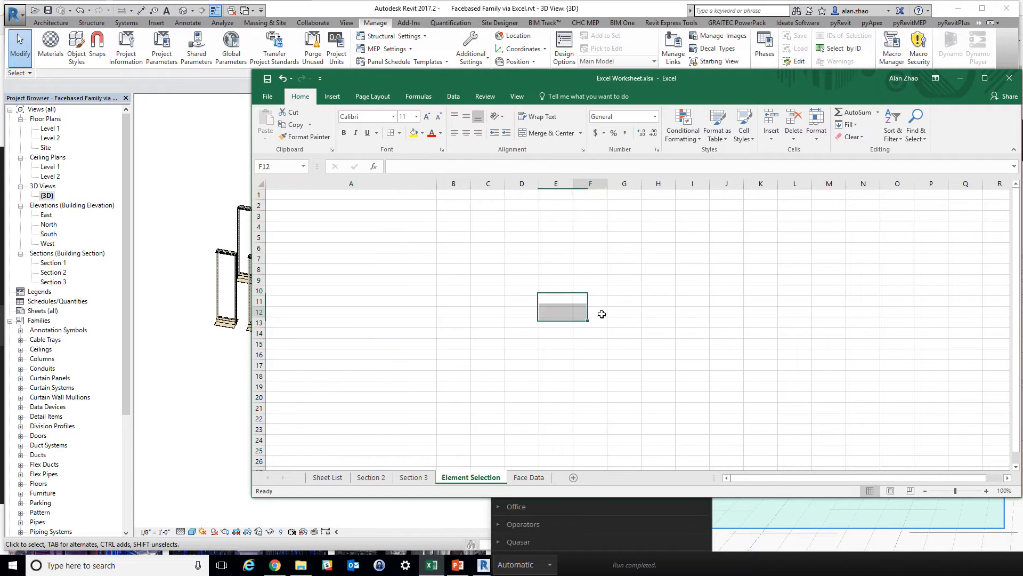
pyautogui.click(602, 314)
# Return to Dynamo, set the Pick Rack Elements in Order Boolean to False and pick the front-row racks in order in Revit
pyautogui.click(959, 78)
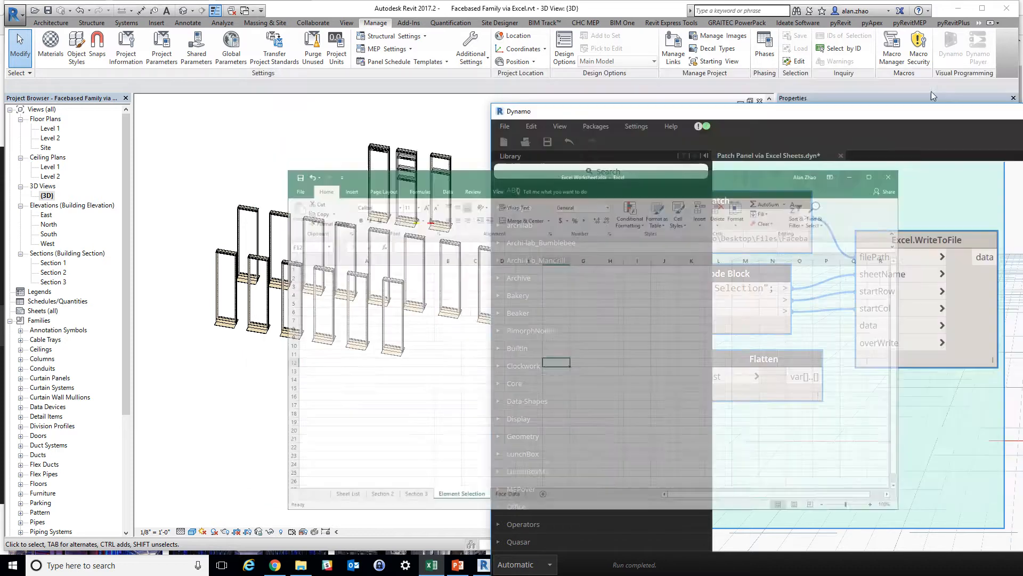
pyautogui.scroll(-6, 955, 347)
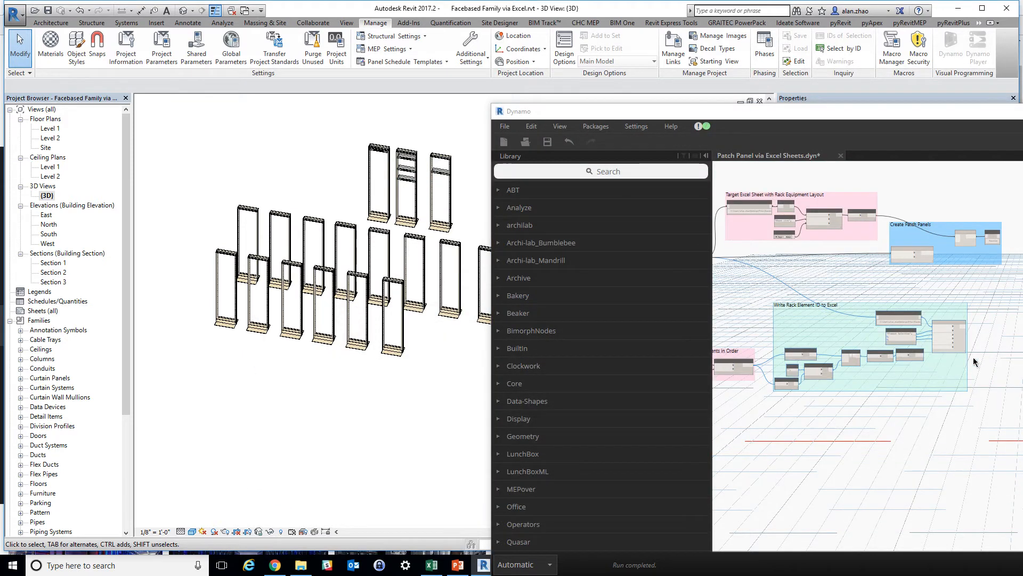
pyautogui.scroll(-1, 973, 357)
pyautogui.scroll(4, 834, 360)
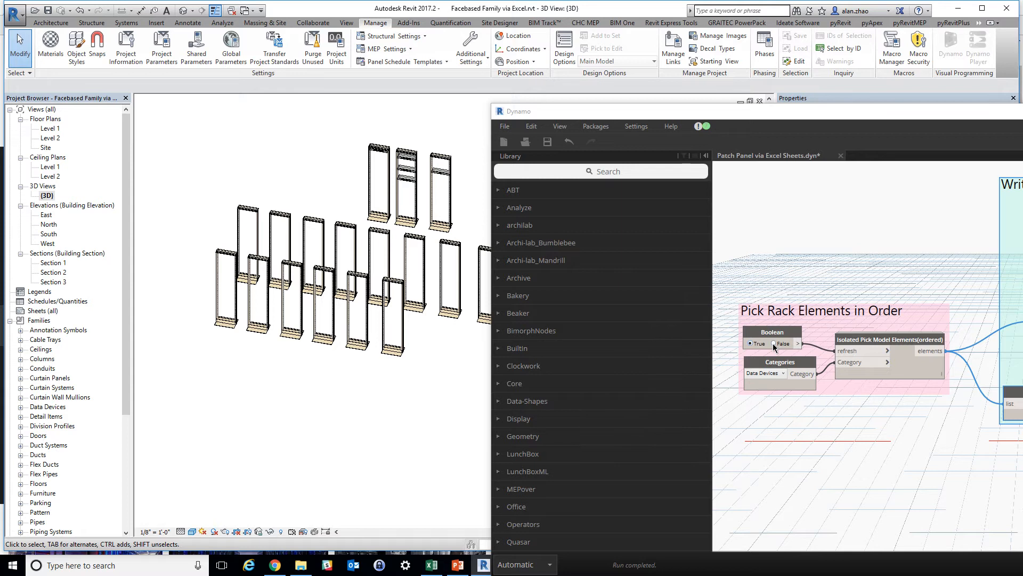
pyautogui.click(773, 343)
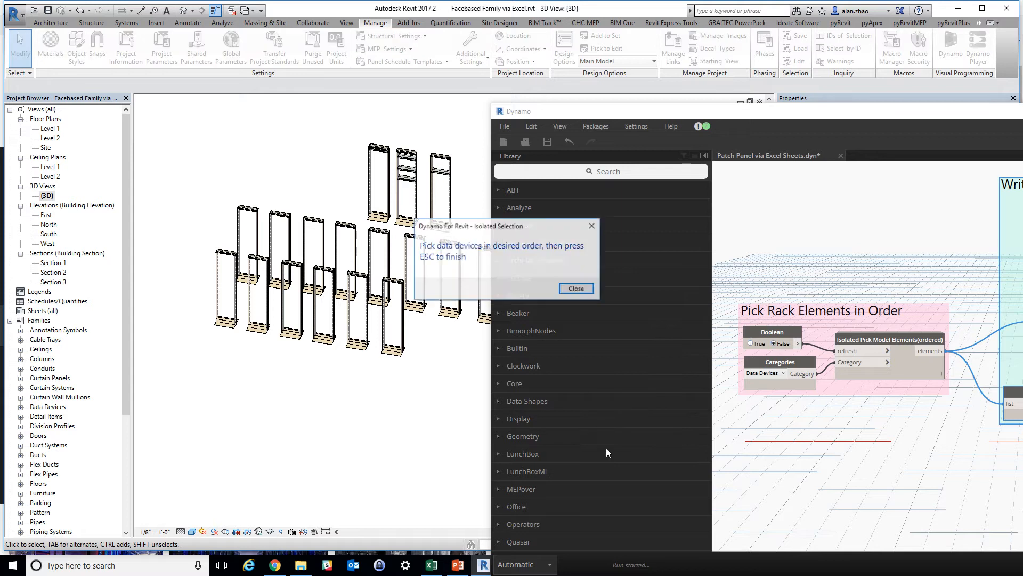
pyautogui.click(576, 288)
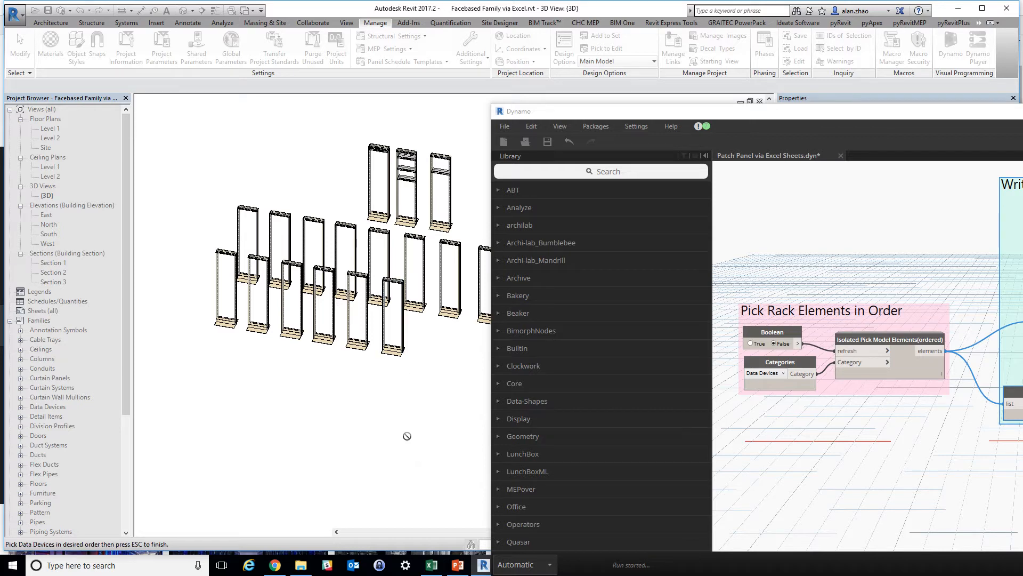
pyautogui.press('Escape')
# Switch to Excel and copy the new rack element IDs in A1:A11 of the Element Selection sheet
pyautogui.scroll(10, 842, 411)
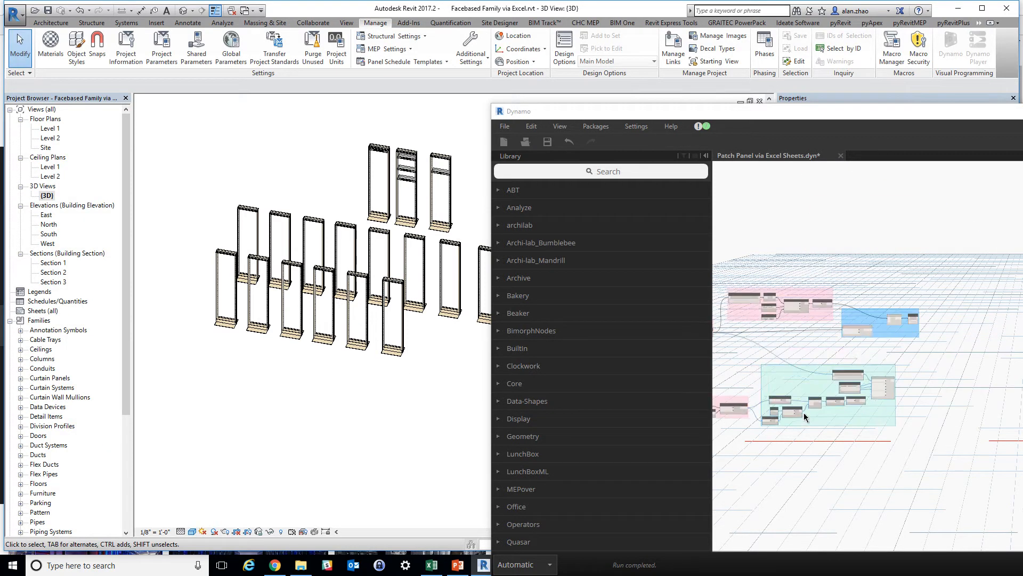
pyautogui.moveTo(863, 393); pyautogui.dragTo(890, 351)
pyautogui.click(432, 566)
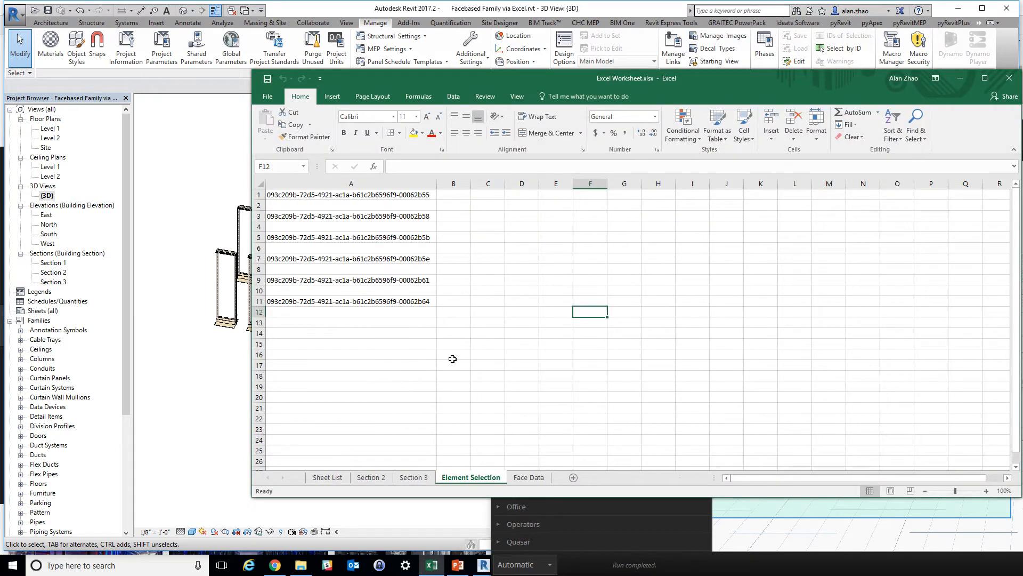
pyautogui.moveTo(405, 192); pyautogui.dragTo(410, 297)
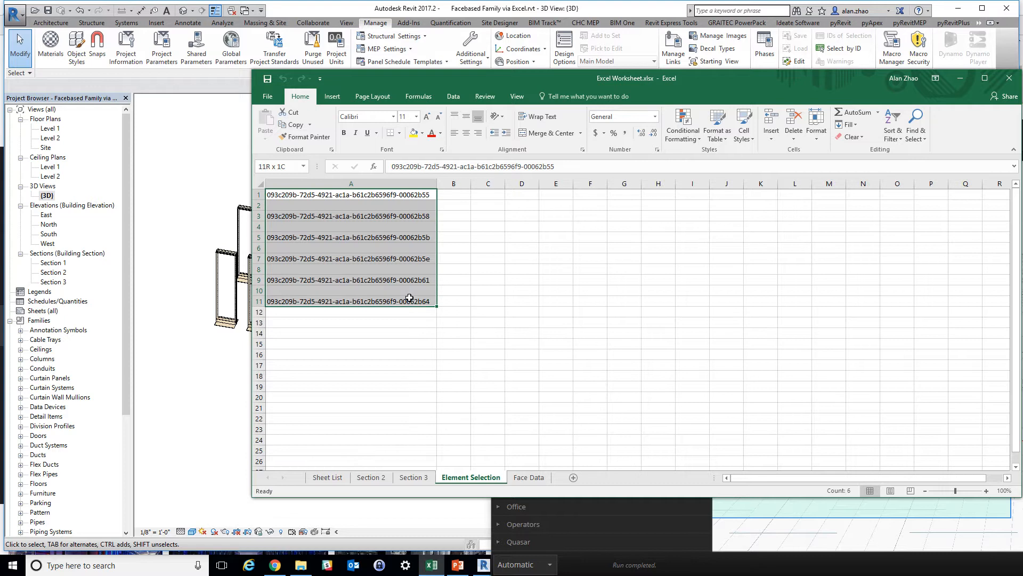
pyautogui.scroll(-6, 192, 370)
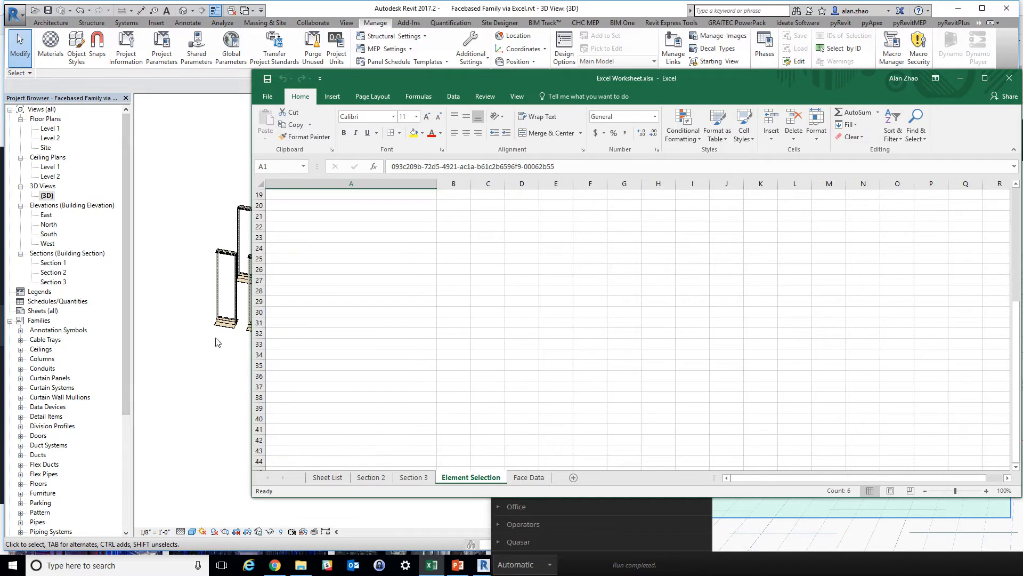
pyautogui.scroll(6, 436, 326)
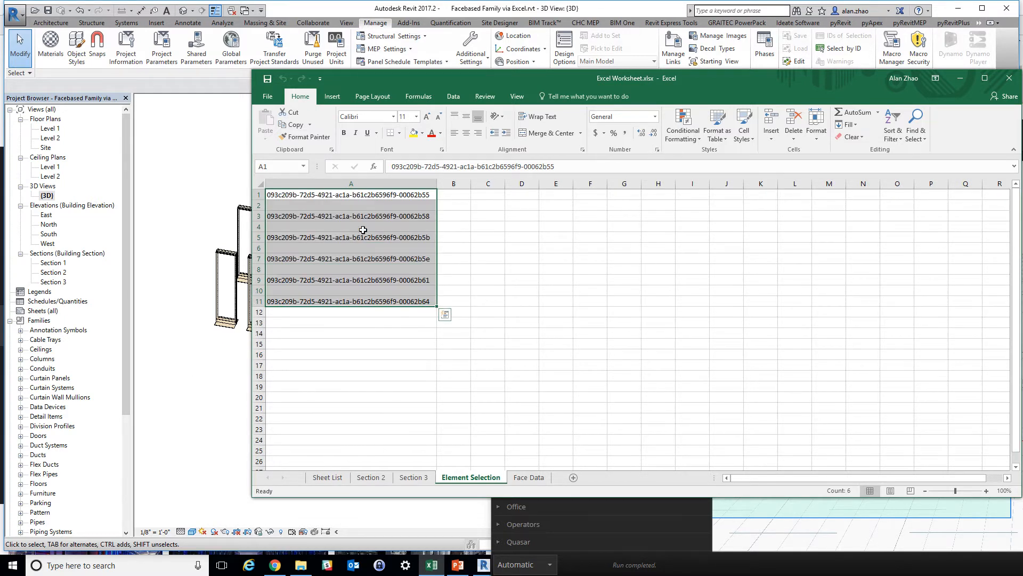
pyautogui.rightClick(403, 278)
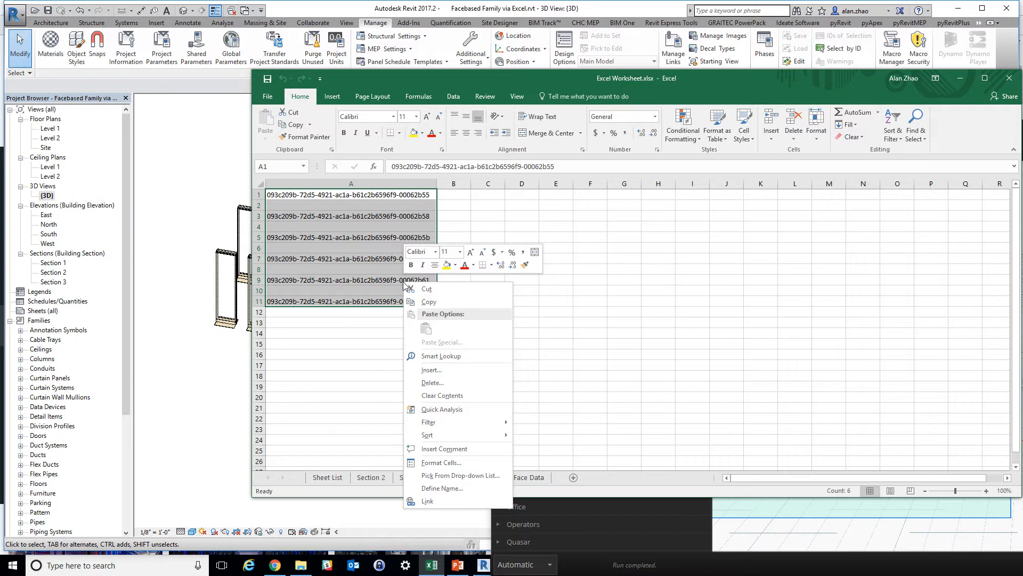
pyautogui.click(426, 302)
# Paste the copied rack IDs transposed into the Section 3 sheet, starting at cell C1
pyautogui.click(413, 477)
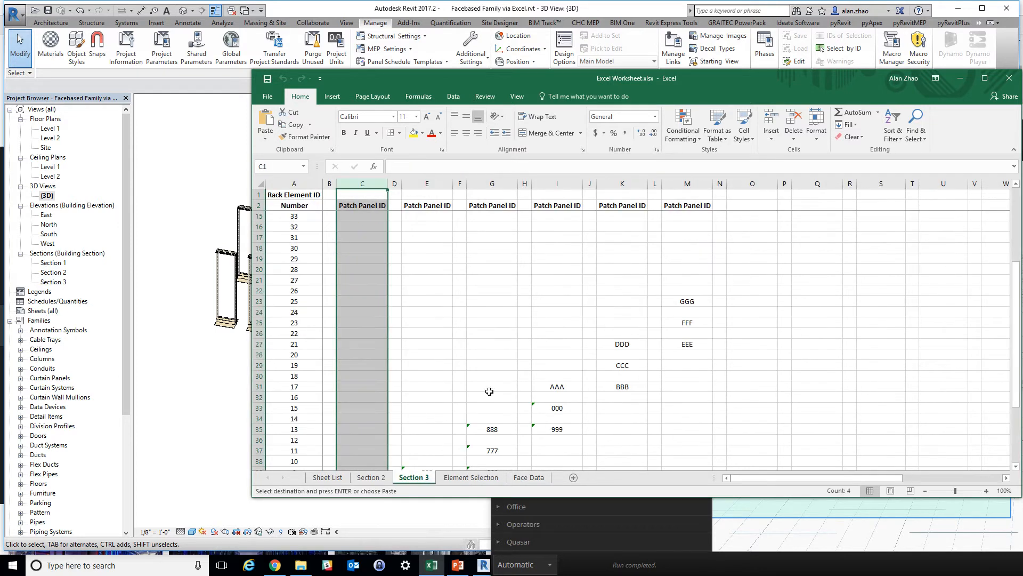
pyautogui.click(585, 406)
pyautogui.scroll(10, 581, 403)
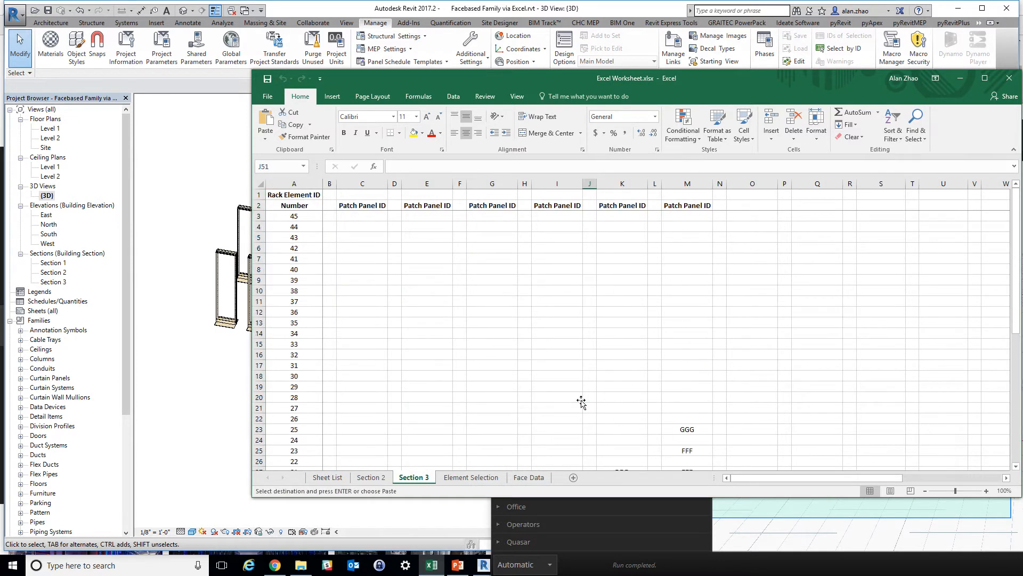
pyautogui.scroll(-12, 613, 337)
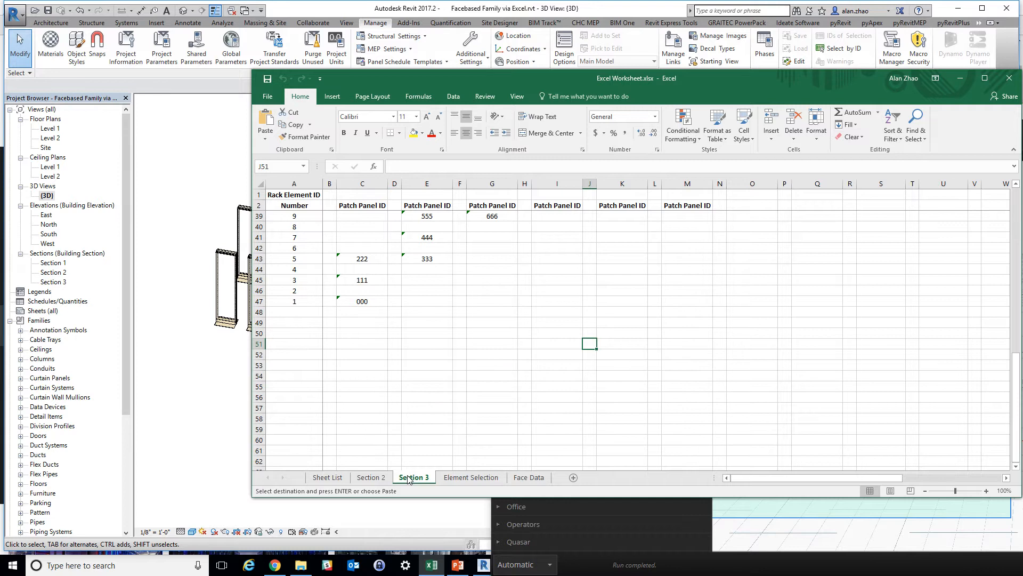
pyautogui.scroll(12, 464, 362)
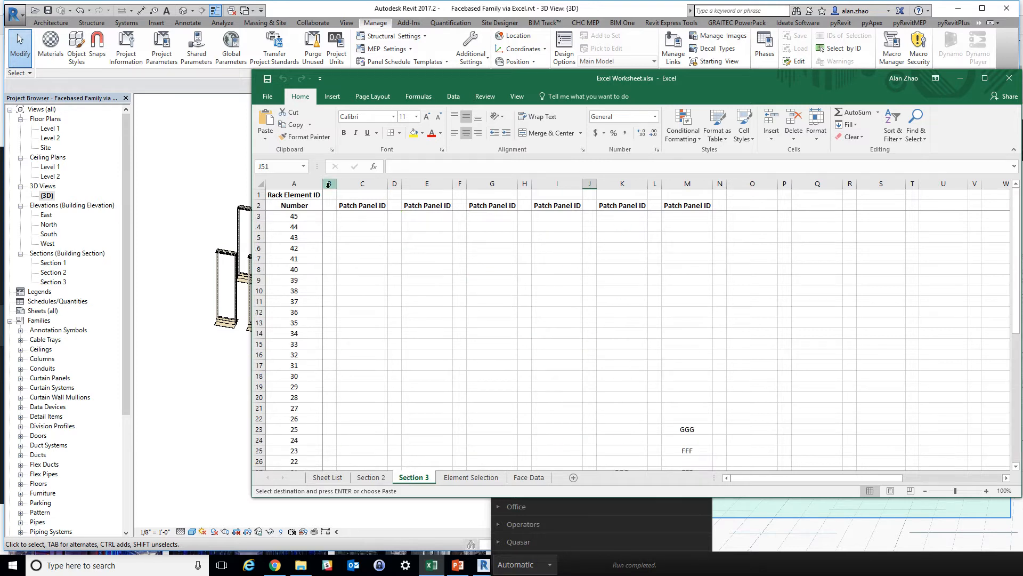
pyautogui.click(347, 198)
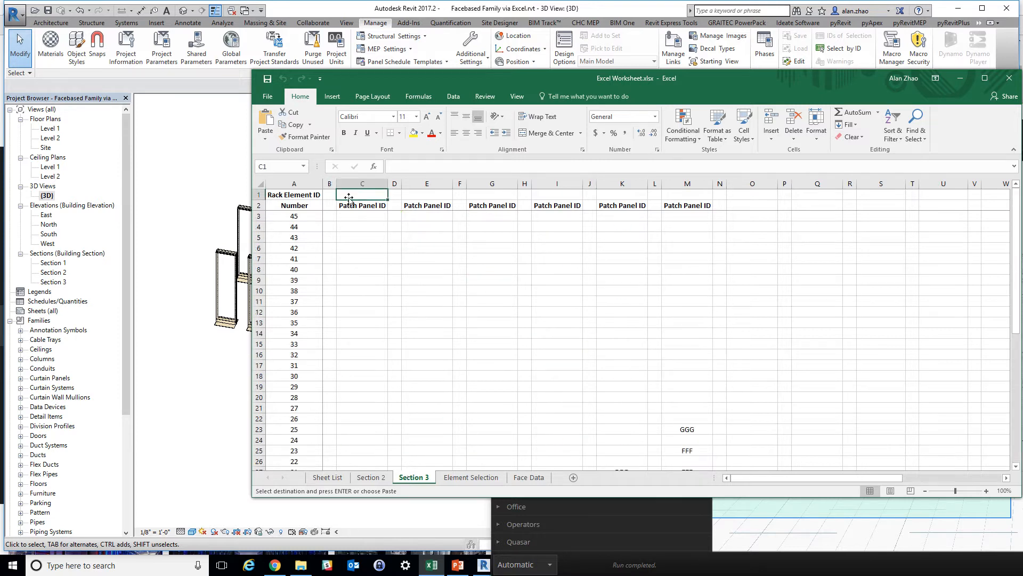
pyautogui.click(272, 140)
pyautogui.click(297, 185)
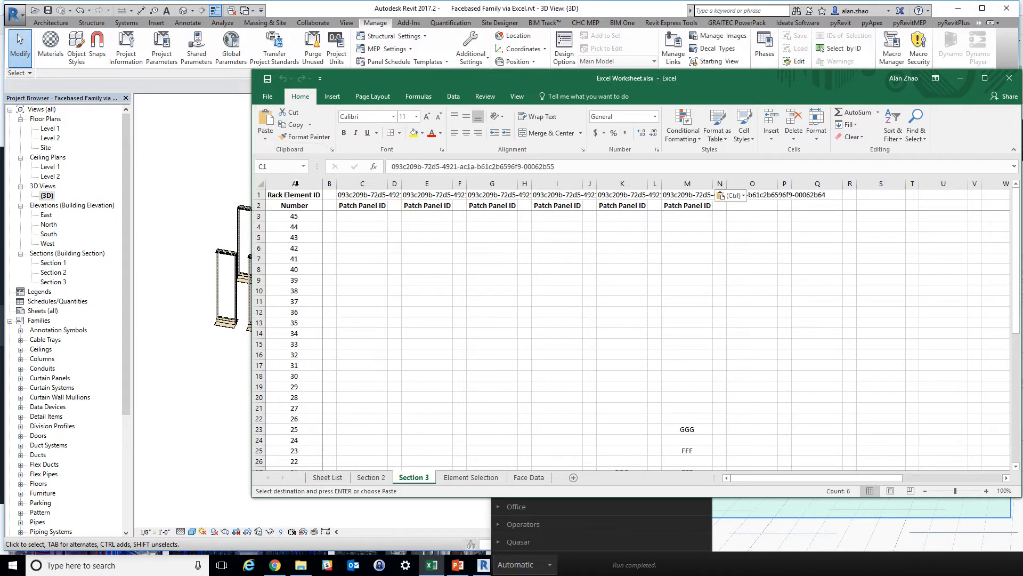
pyautogui.click(724, 320)
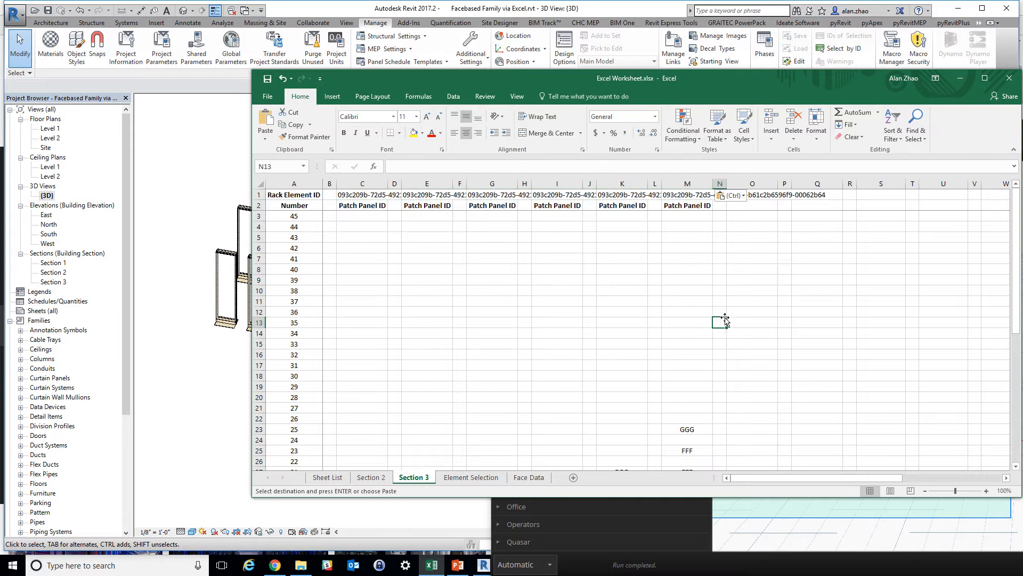
pyautogui.click(643, 313)
pyautogui.press('Escape')
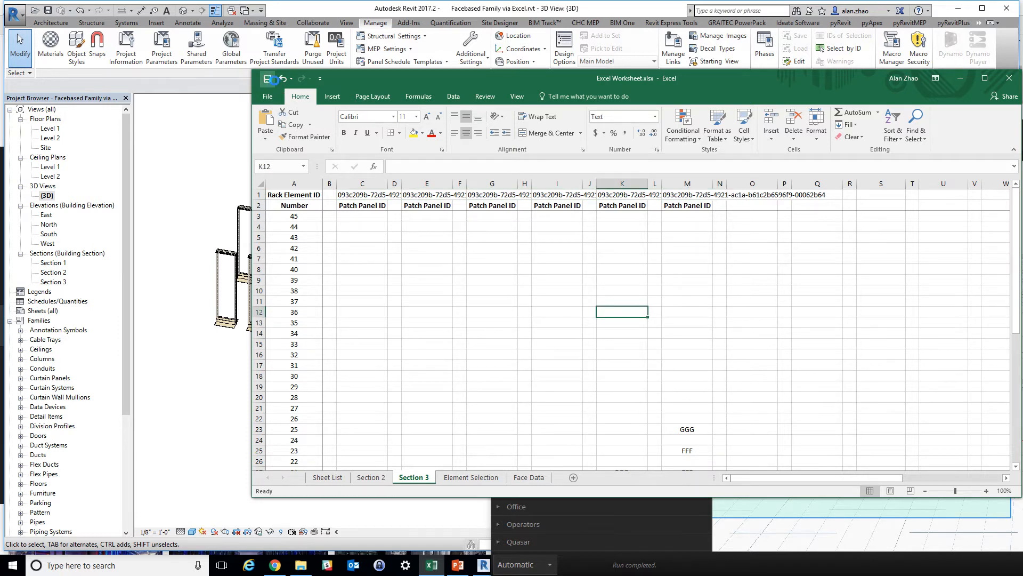
# Rearrange the Dynamo and Excel windows so the Section 3 sheet is in front, beside the front-row racks in Revit
pyautogui.moveTo(415, 74); pyautogui.dragTo(568, 401)
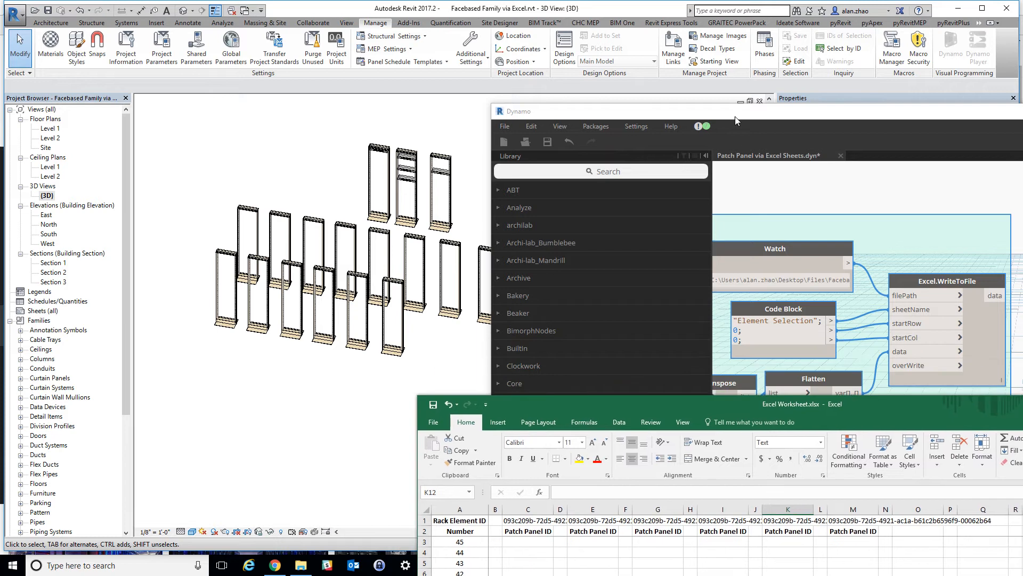
pyautogui.moveTo(734, 117); pyautogui.dragTo(799, 111)
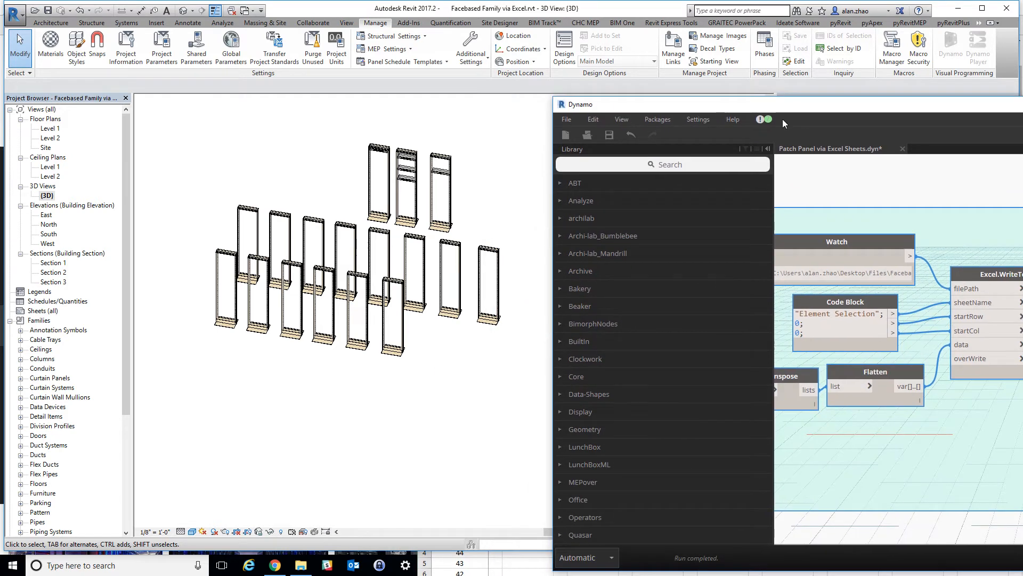
pyautogui.click(519, 557)
pyautogui.moveTo(589, 404); pyautogui.dragTo(520, 78)
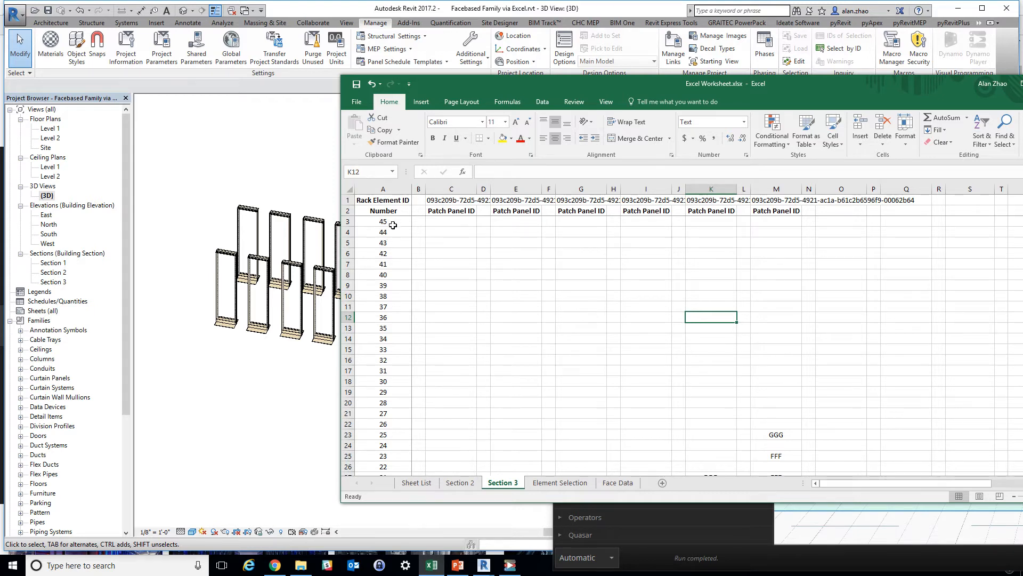
# Look through the rack unit numbers 45 to 1 and the patch panel IDs in the Section 3 sheet
pyautogui.scroll(-11, 395, 253)
pyautogui.scroll(11, 386, 302)
pyautogui.scroll(-11, 388, 229)
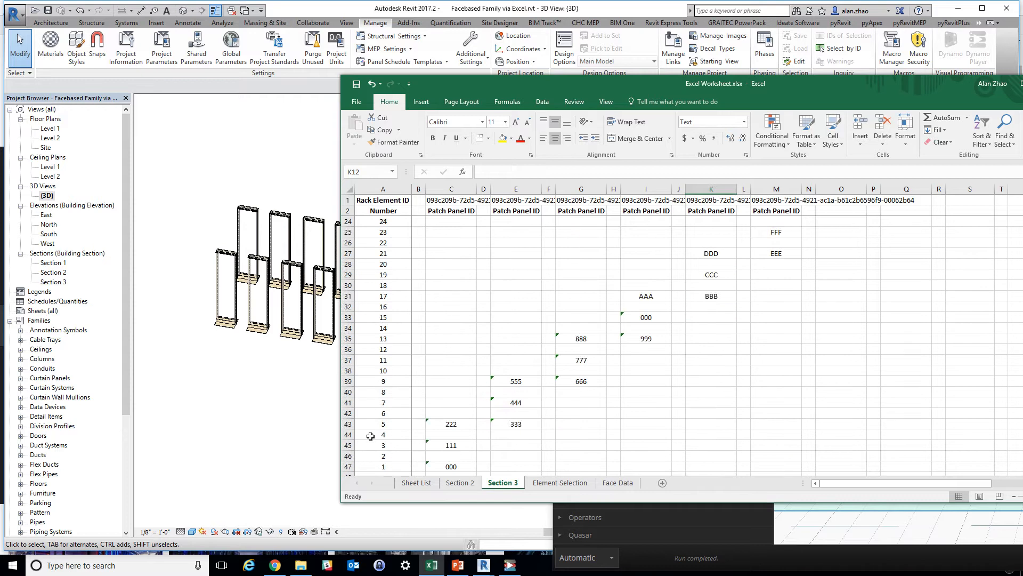
pyautogui.scroll(11, 382, 402)
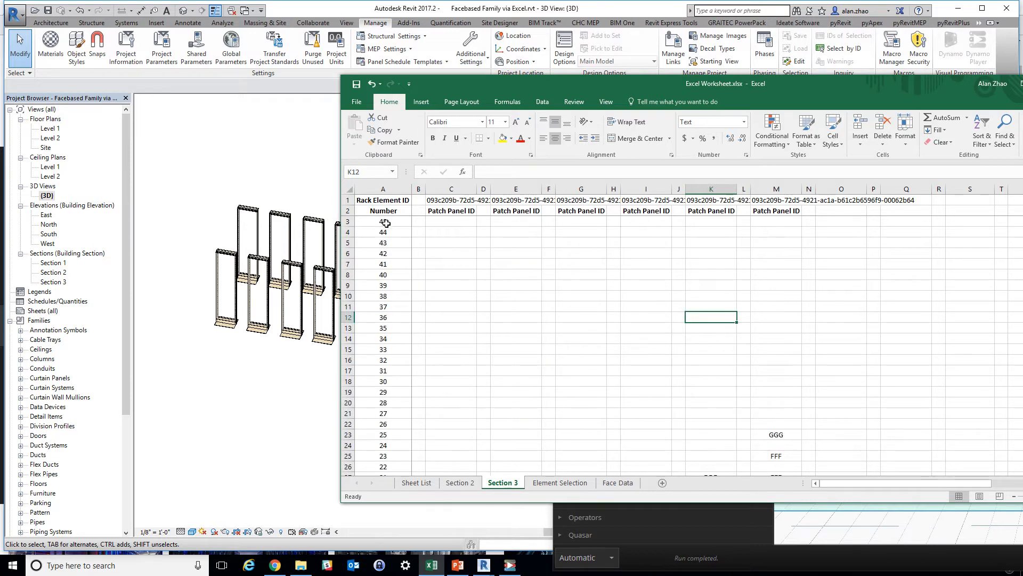
pyautogui.click(386, 222)
pyautogui.click(499, 266)
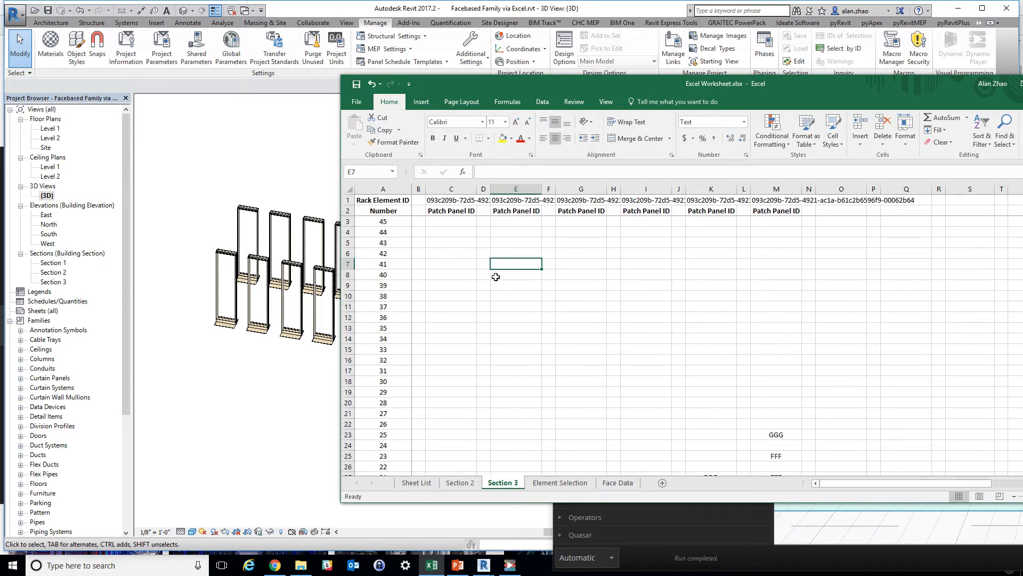
# Switch to Revit, open the Section 1 view, and close Dynamo to inspect the first rack's type and properties
pyautogui.click(223, 180)
pyautogui.doubleClick(54, 263)
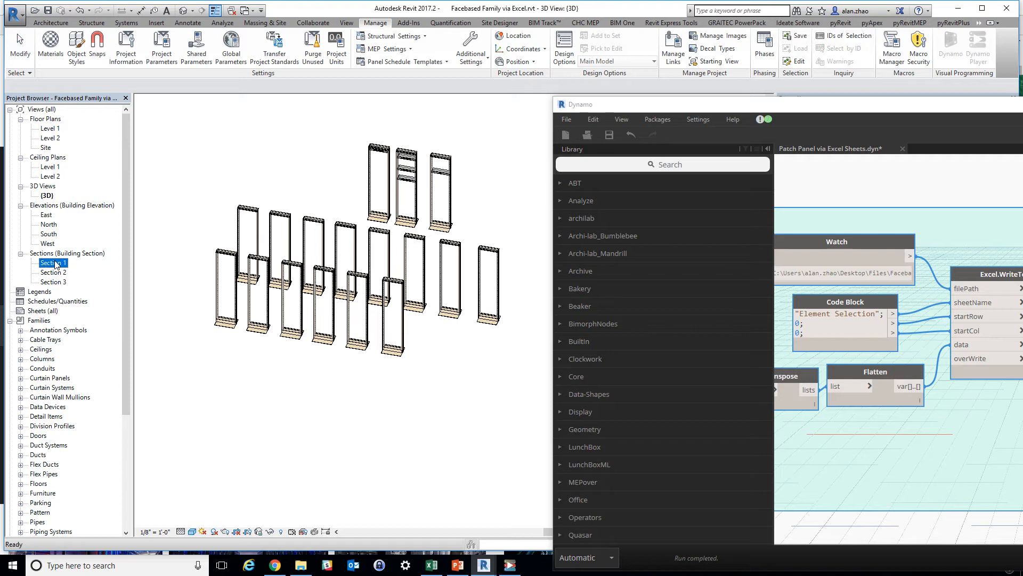
pyautogui.scroll(4, 320, 228)
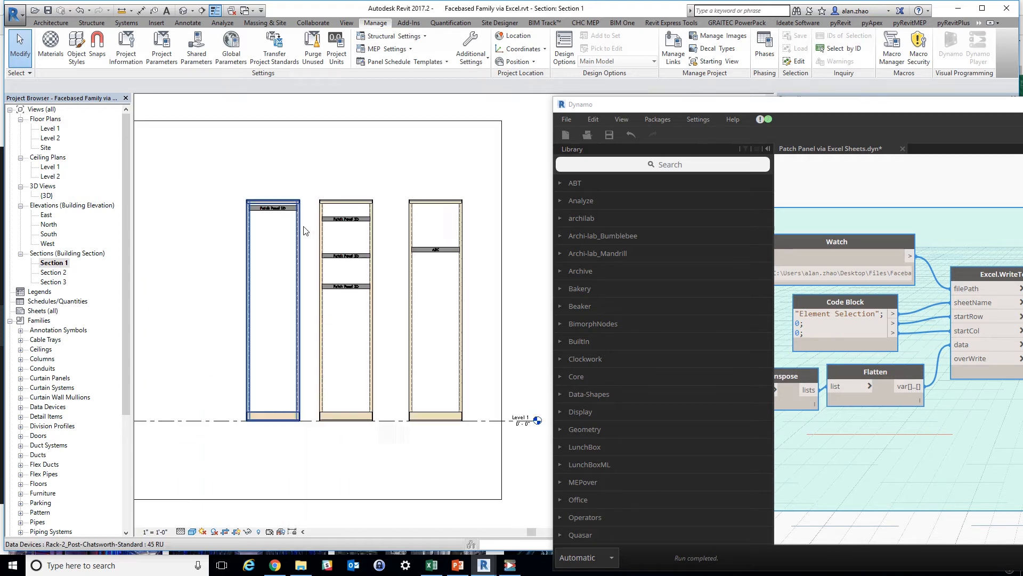
pyautogui.click(295, 226)
pyautogui.moveTo(795, 110); pyautogui.dragTo(352, 157)
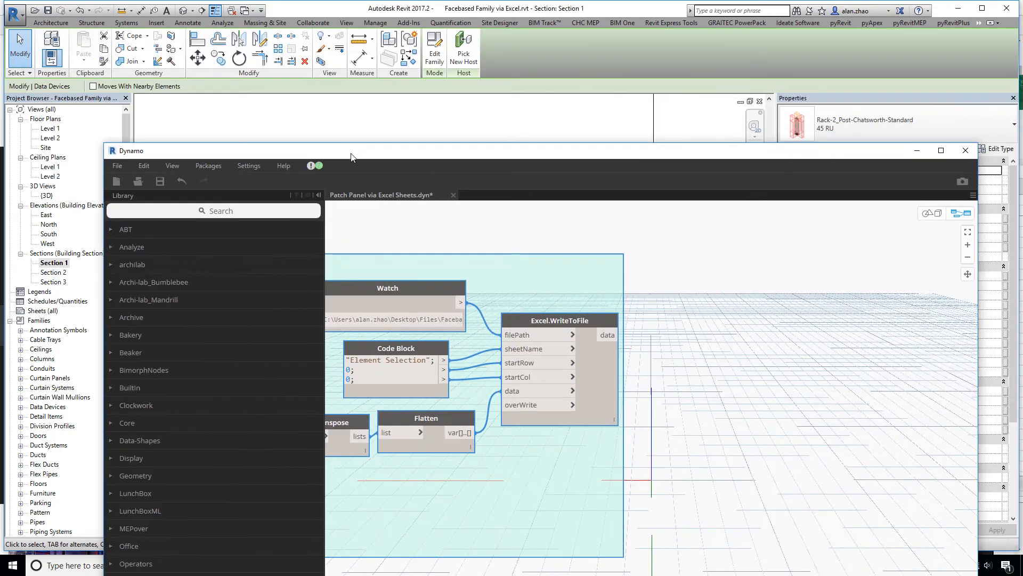
pyautogui.click(965, 151)
pyautogui.click(562, 414)
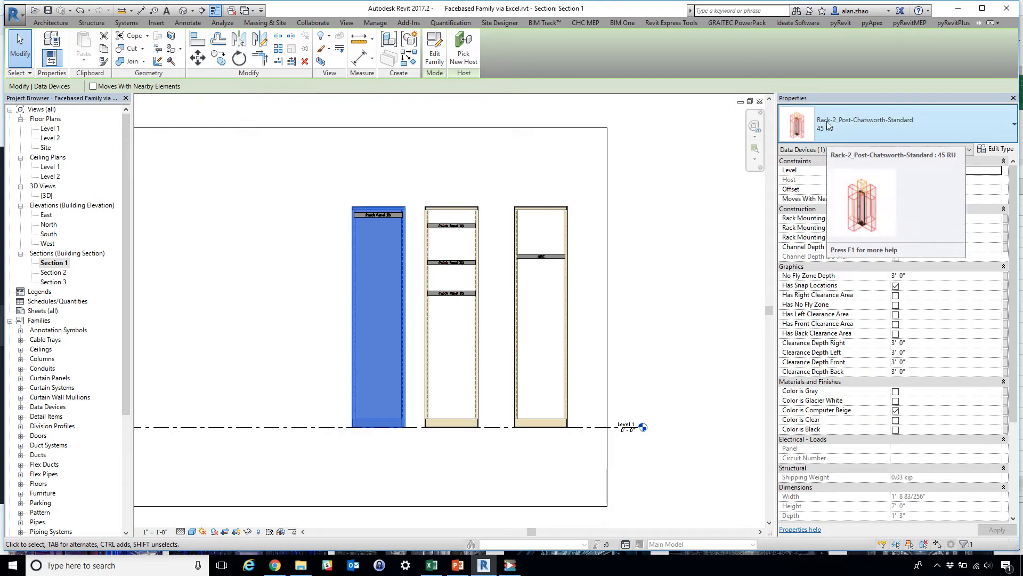
pyautogui.click(333, 185)
# Move the single patch panel in the first rack up to an elevation of 6' 10 3/8"
pyautogui.scroll(5, 373, 224)
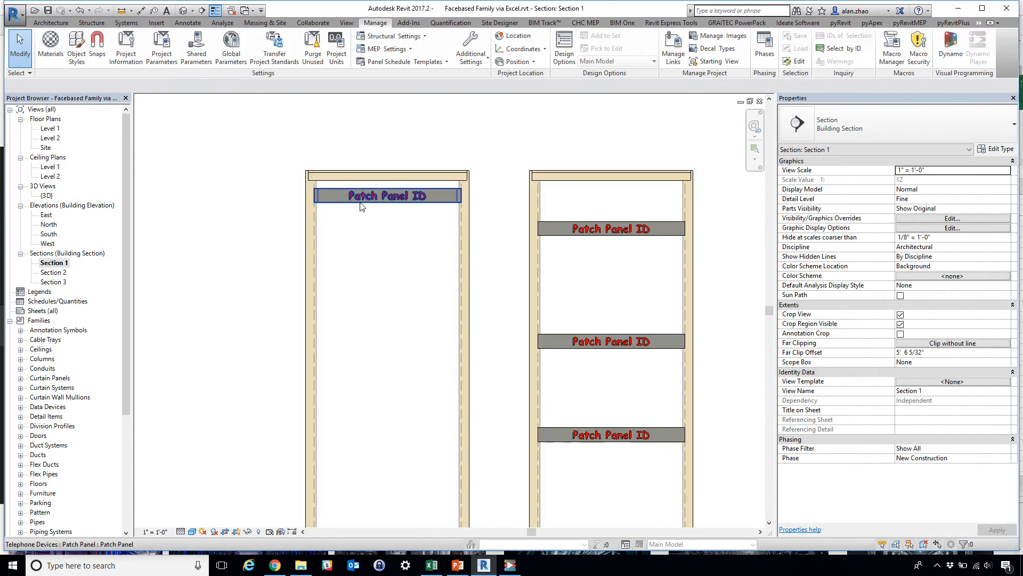
pyautogui.click(350, 199)
pyautogui.scroll(4, 315, 195)
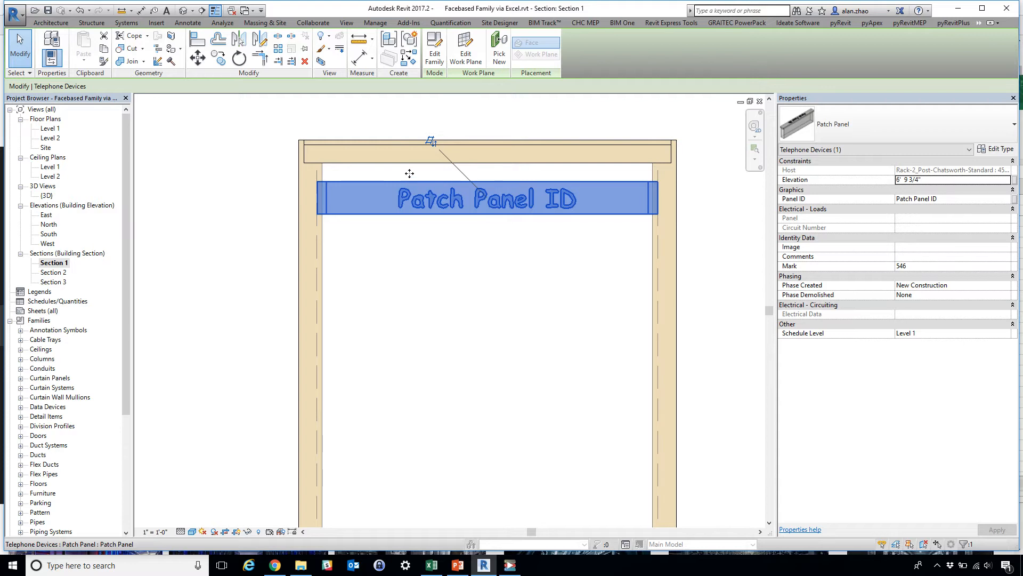
pyautogui.moveTo(409, 173)
pyautogui.mouseDown()
pyautogui.moveTo(413, 183)
pyautogui.moveTo(413, 172)
pyautogui.mouseUp()
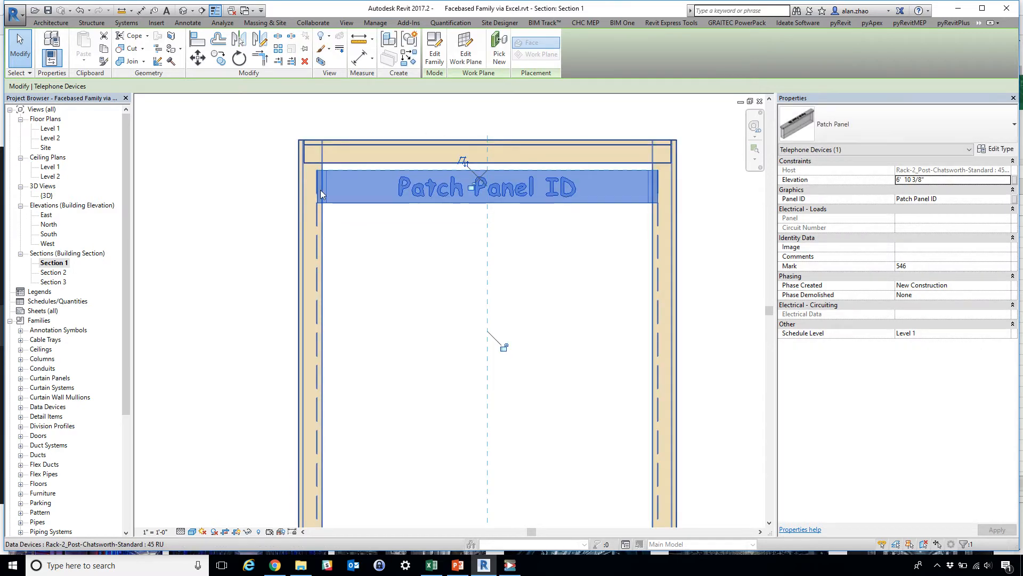
pyautogui.press('Escape')
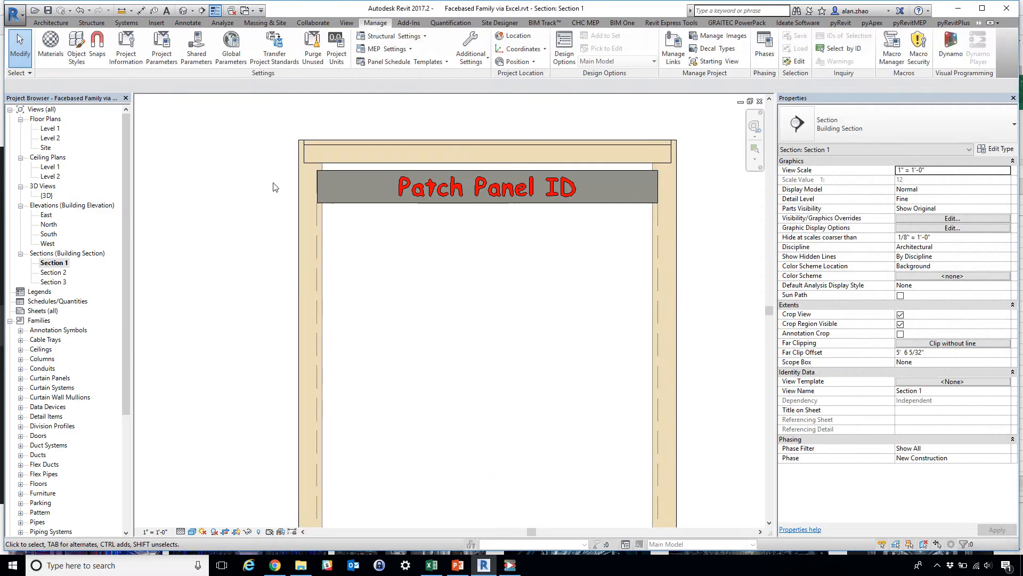
# Array the first rack's patch panel downward from its upper corner, spaced one panel height apart, with a count of 45
pyautogui.click(351, 197)
pyautogui.click(278, 48)
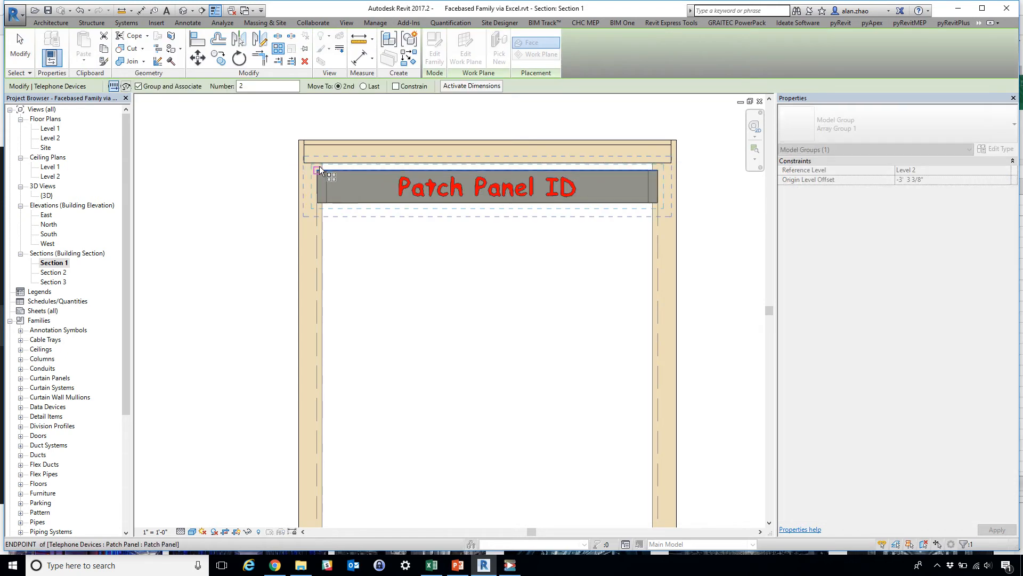
pyautogui.click(318, 167)
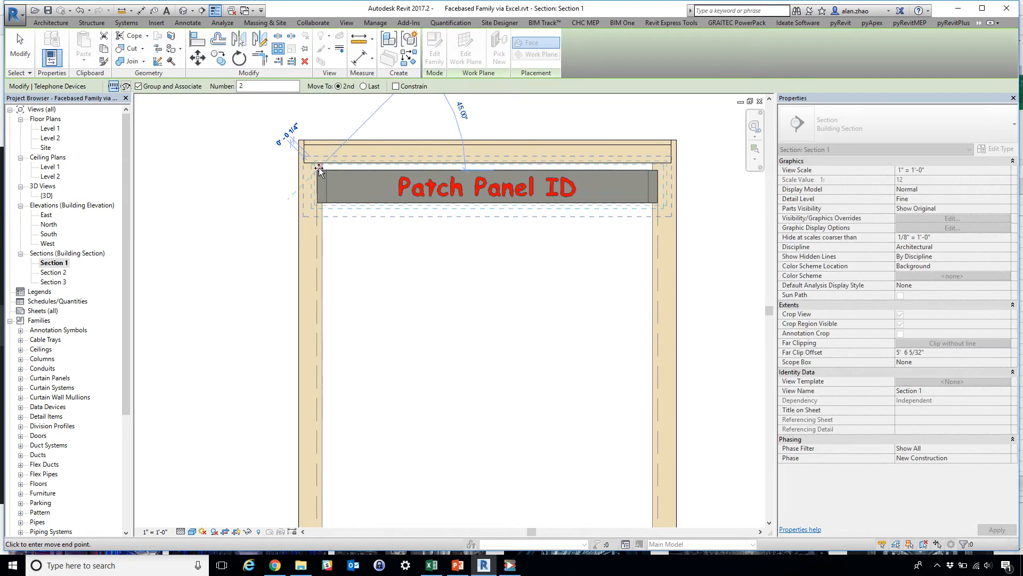
pyautogui.click(319, 199)
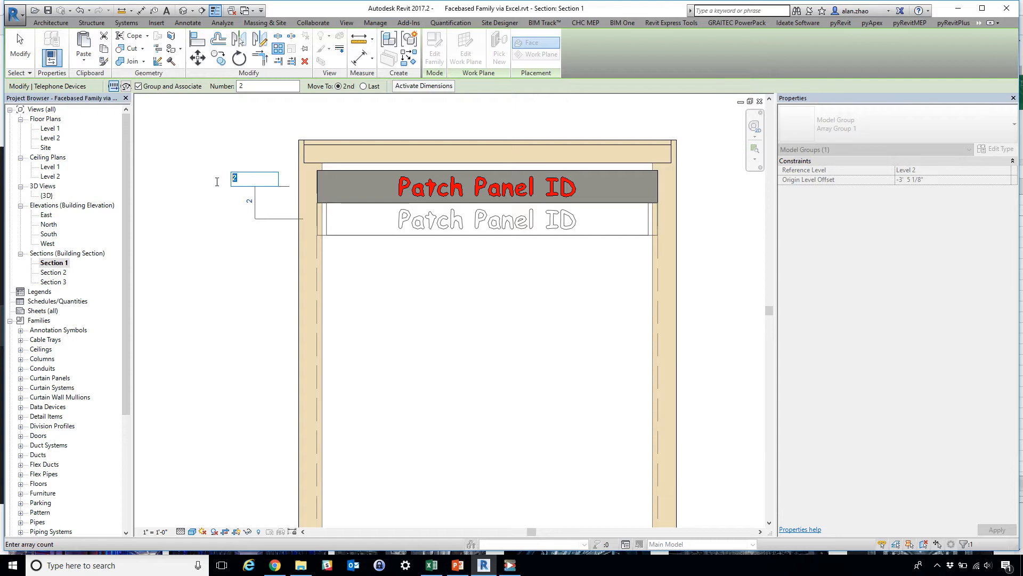
pyautogui.write('45')
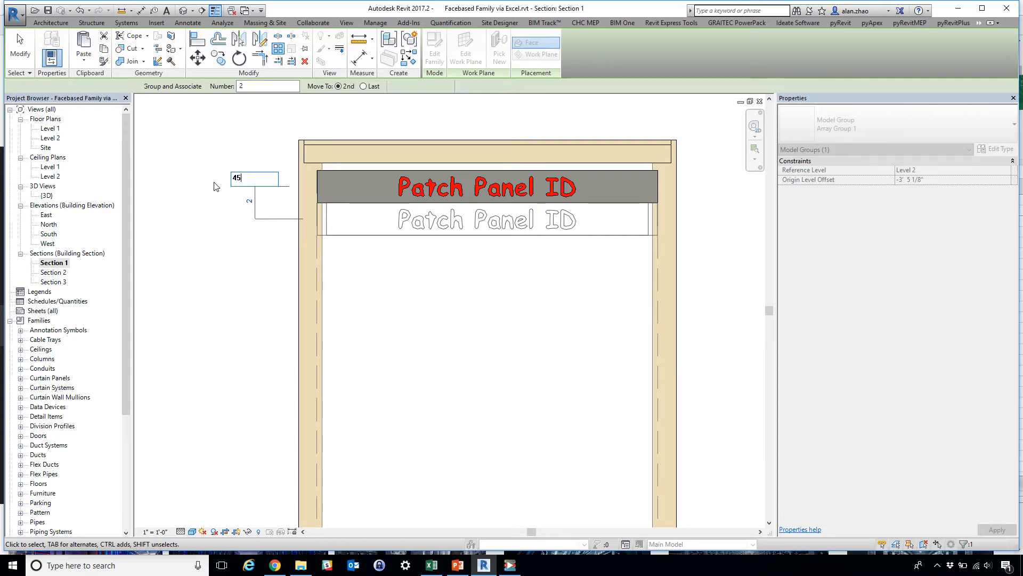
pyautogui.press('Return')
# Examine the panel array from the base to the top of the rack in Section 1 and in the {3D} view
pyautogui.scroll(-5, 252, 372)
pyautogui.scroll(6, 279, 385)
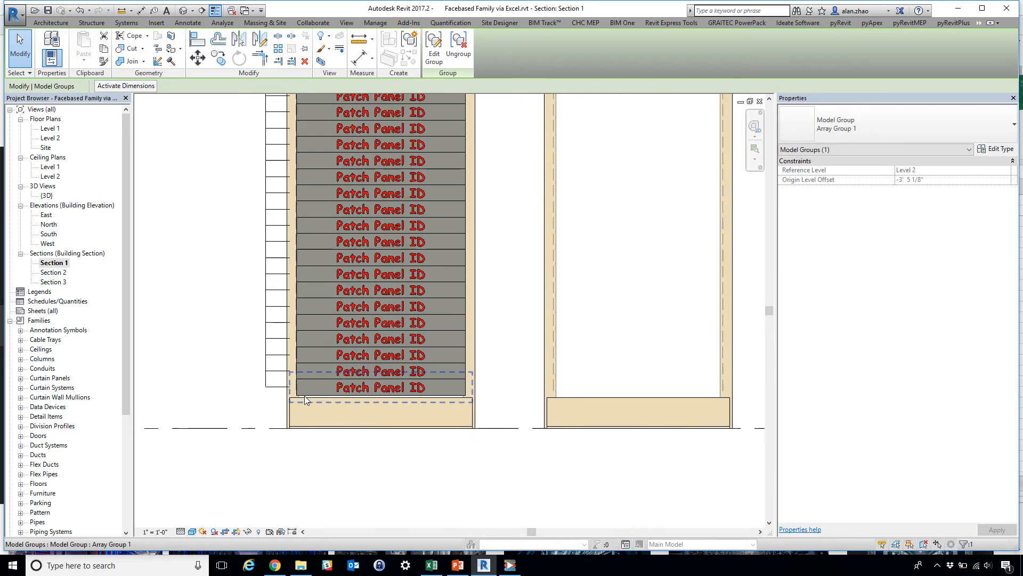
pyautogui.scroll(-6, 414, 418)
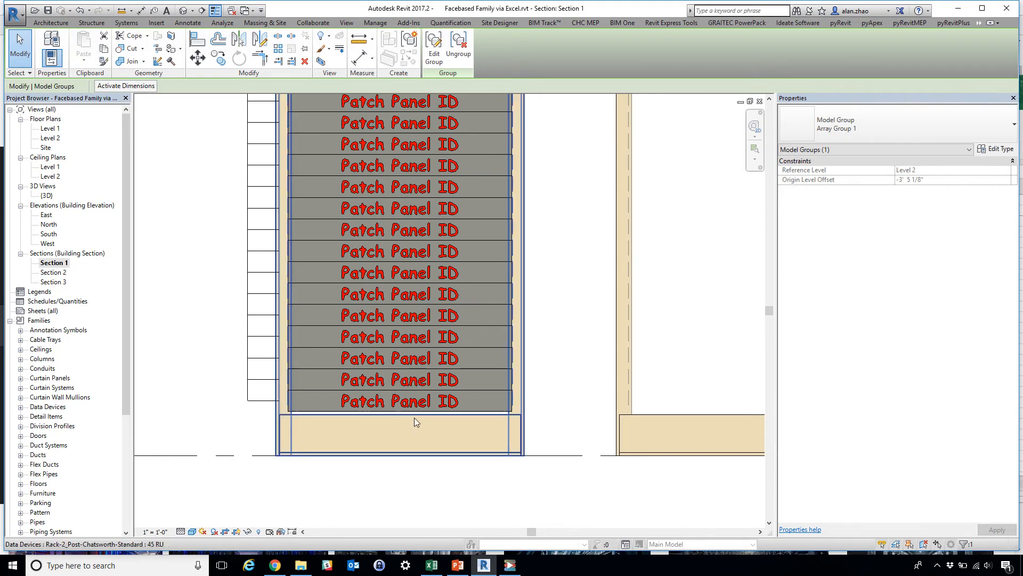
pyautogui.scroll(-2, 391, 442)
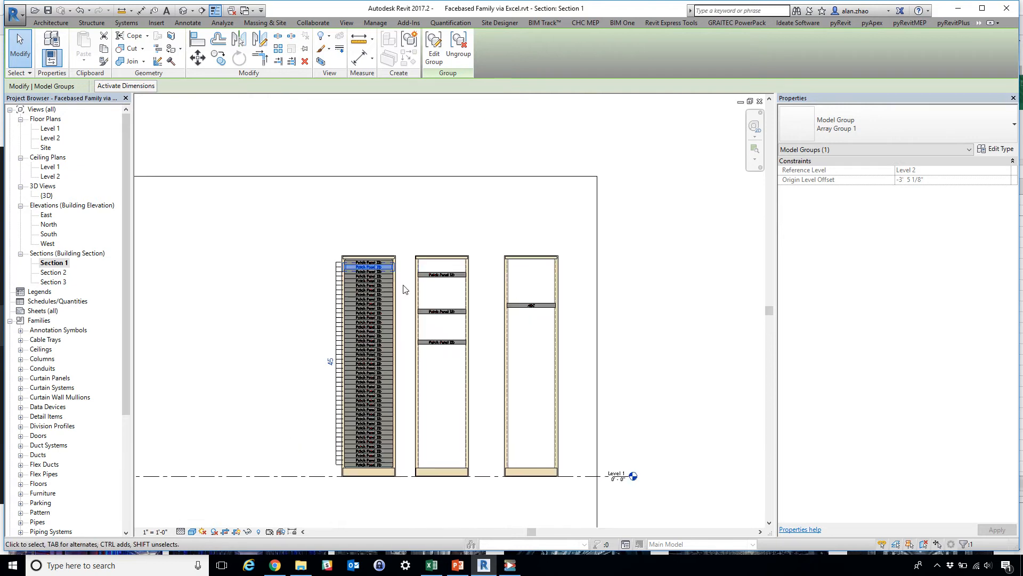
pyautogui.scroll(5, 405, 290)
pyautogui.press('Escape')
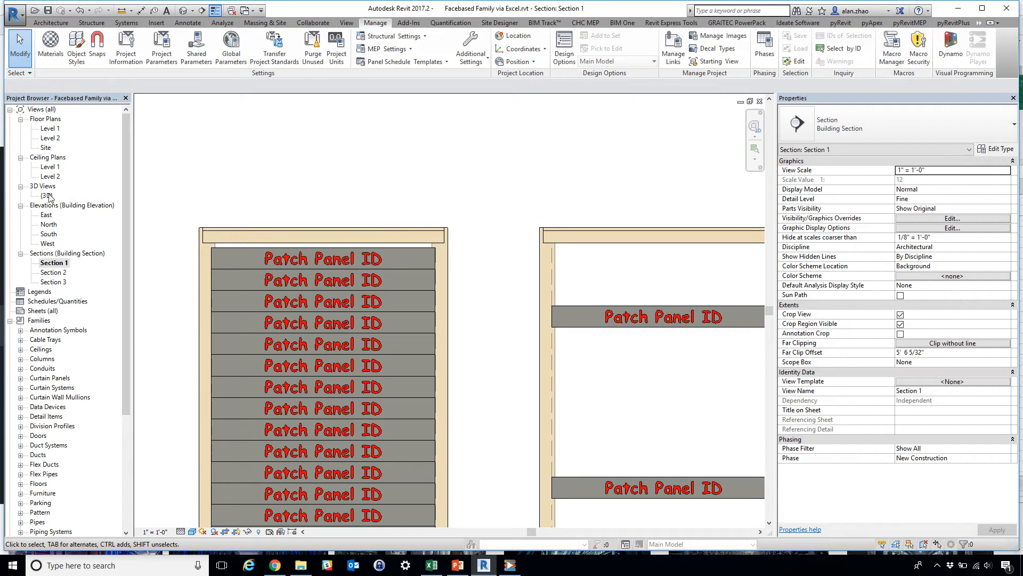
pyautogui.doubleClick(46, 195)
pyautogui.scroll(5, 392, 187)
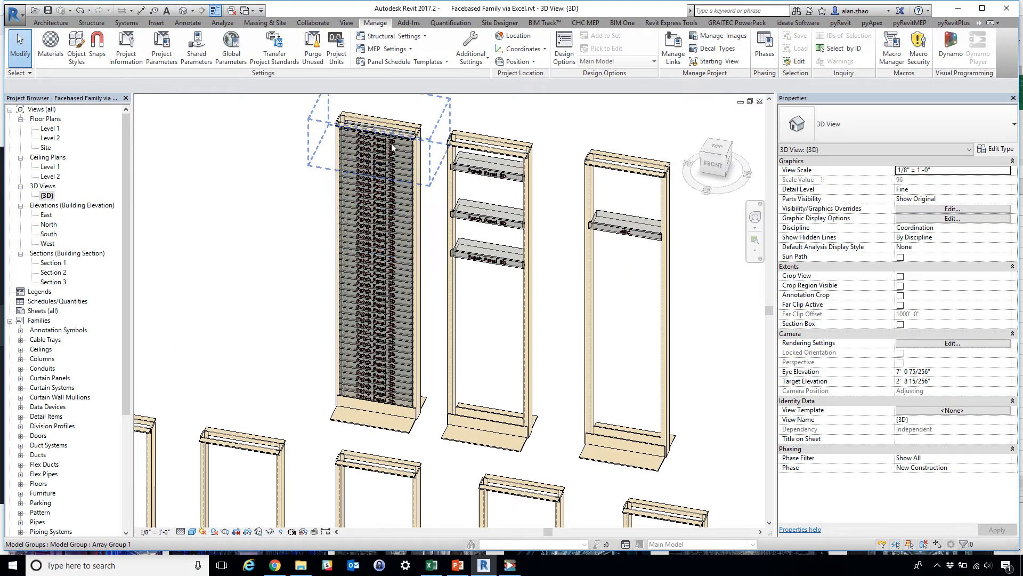
pyautogui.keyDown('shift'); pyautogui.moveTo(392, 187); pyautogui.dragTo(395, 425, button='middle'); pyautogui.keyUp('shift')
pyautogui.scroll(-8, 489, 225)
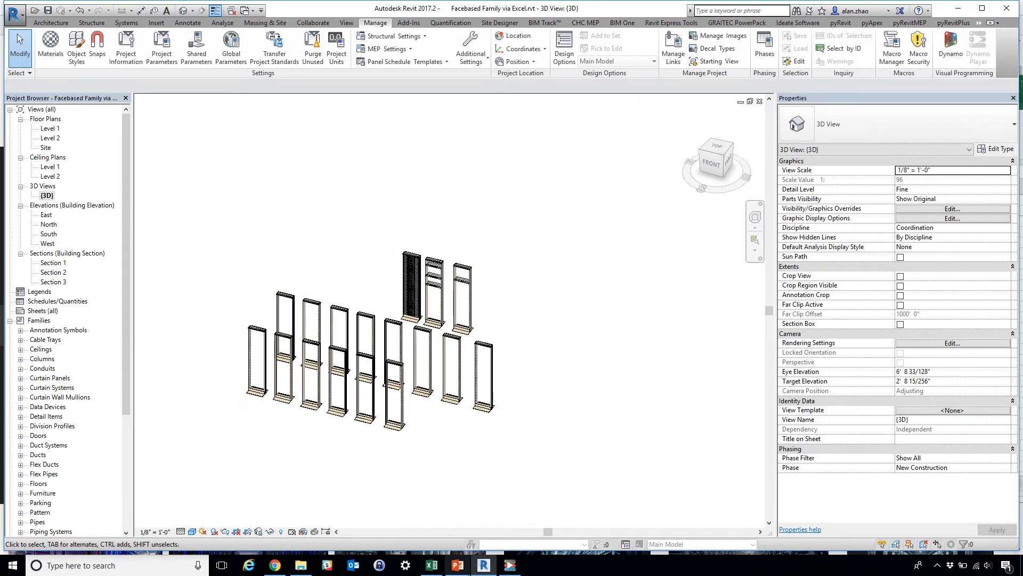
# Switch to Excel and review the rack unit number column of the Section 3 sheet from 45 down to 1
pyautogui.click(432, 568)
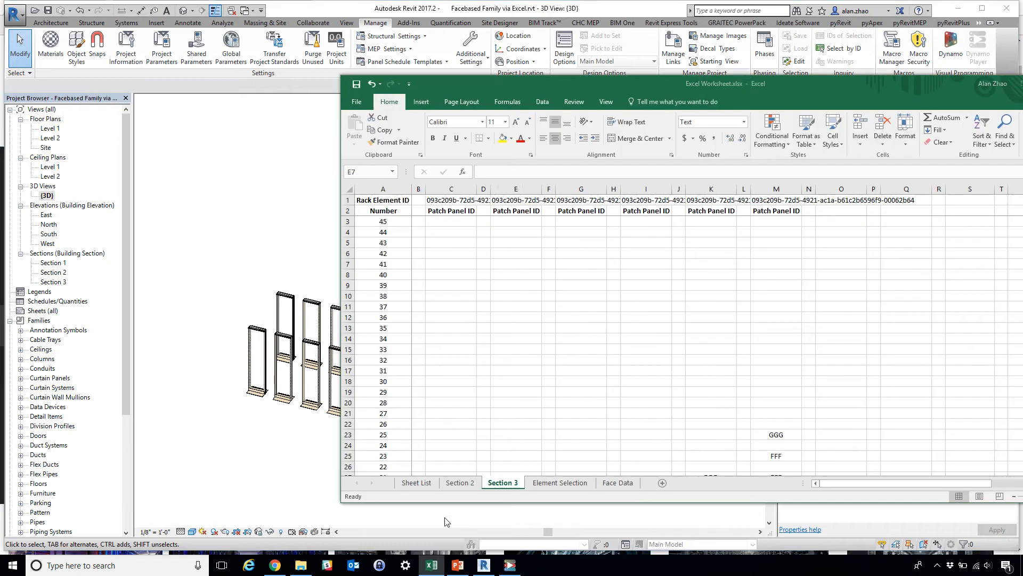
pyautogui.scroll(-10, 569, 299)
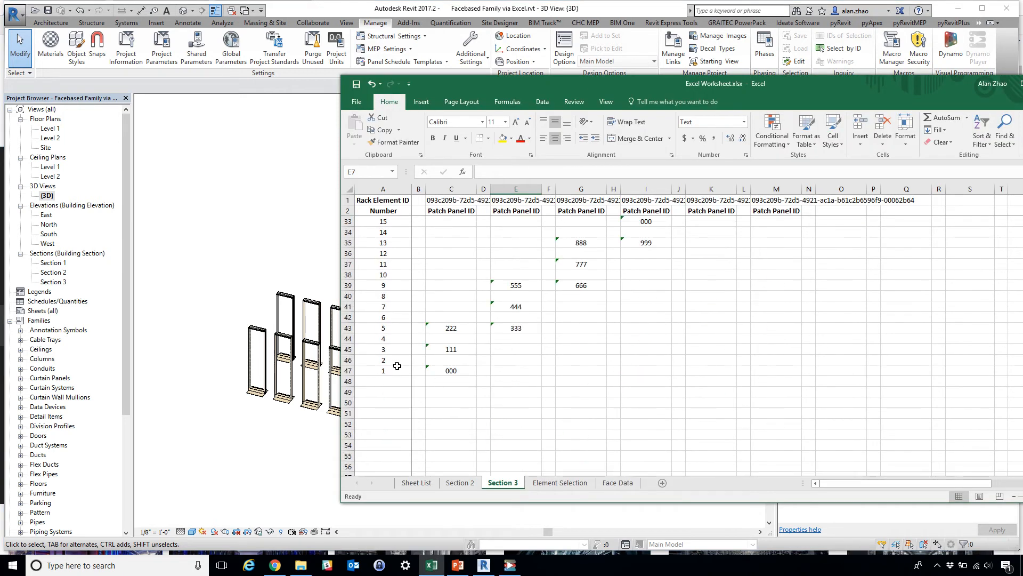
pyautogui.scroll(10, 397, 366)
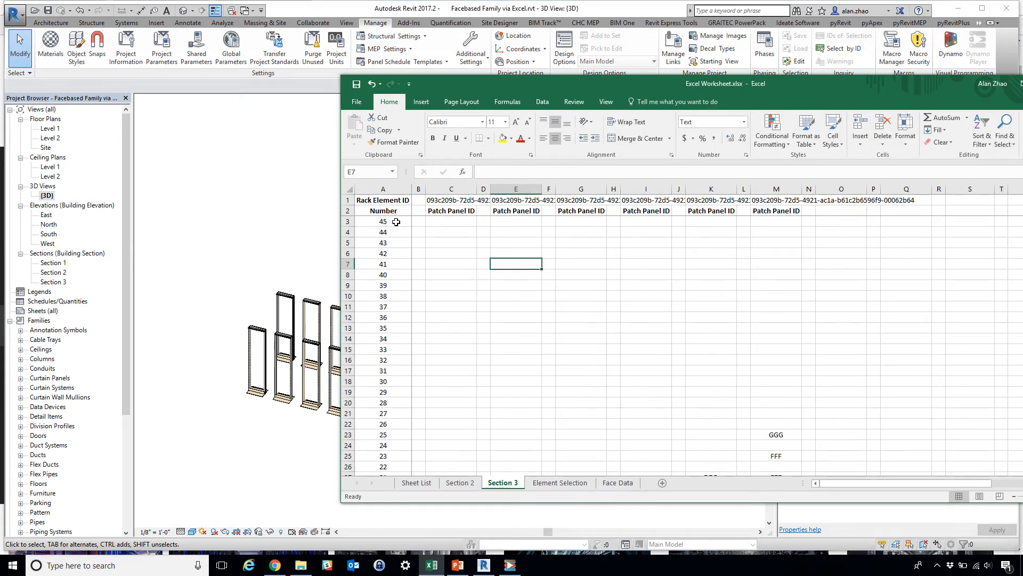
pyautogui.moveTo(396, 222); pyautogui.dragTo(383, 446)
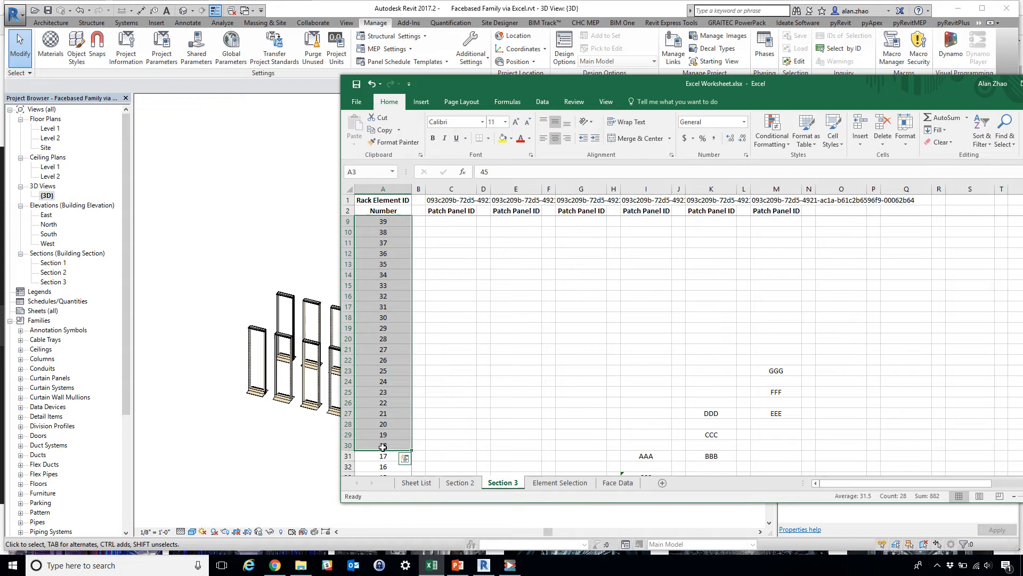
# Open the Section 2 sheet and go through patch panel IDs A to I against their rack unit numbers
pyautogui.click(459, 483)
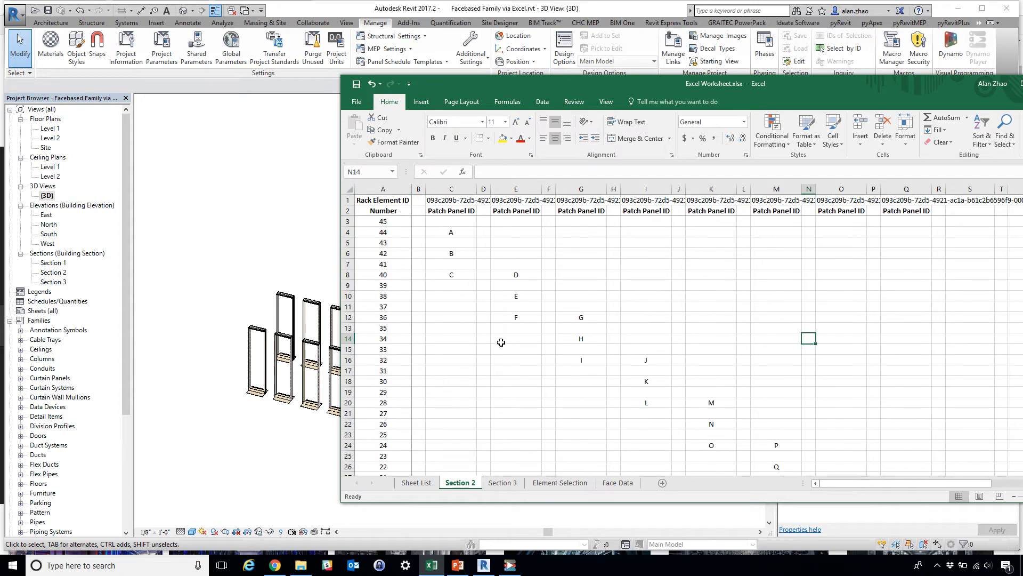
pyautogui.click(457, 235)
pyautogui.click(461, 260)
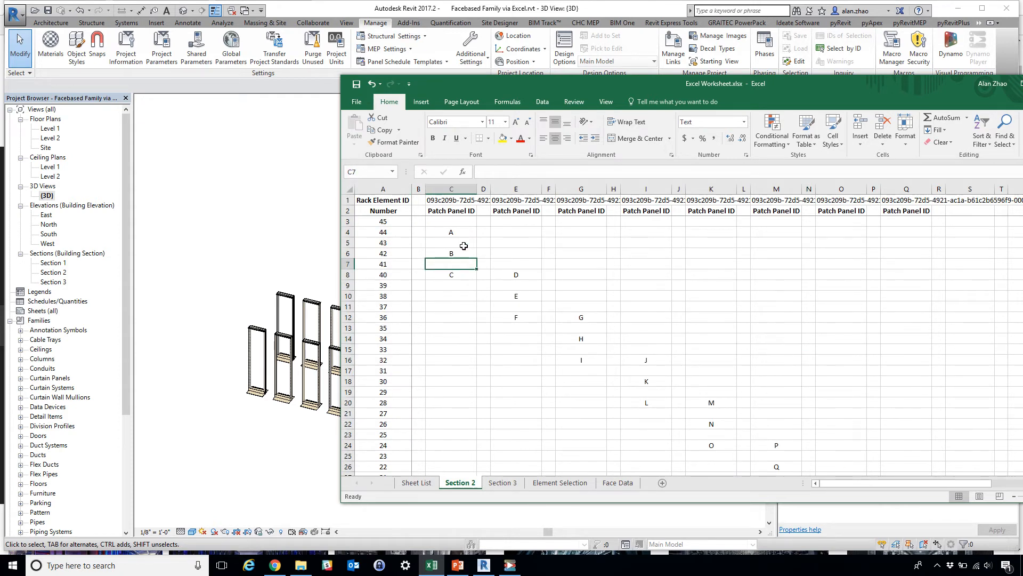
pyautogui.click(464, 246)
pyautogui.click(465, 265)
pyautogui.click(532, 276)
pyautogui.click(531, 297)
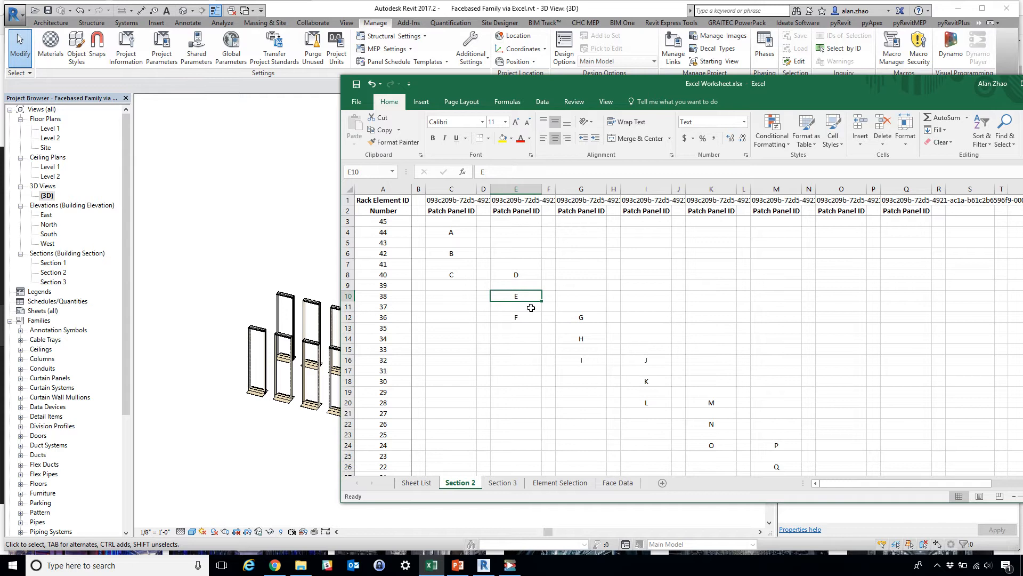
pyautogui.click(531, 317)
pyautogui.click(590, 320)
pyautogui.click(593, 340)
pyautogui.click(592, 359)
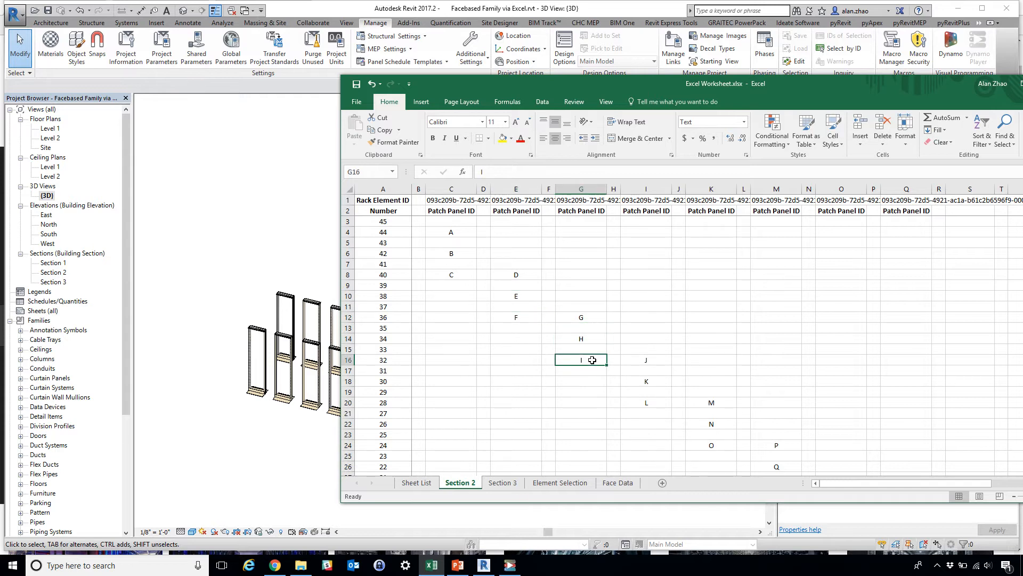
# Return to Revit, look over the rack rows in the 3D view and bring up Dynamo Player
pyautogui.click(198, 399)
pyautogui.scroll(-2, 213, 392)
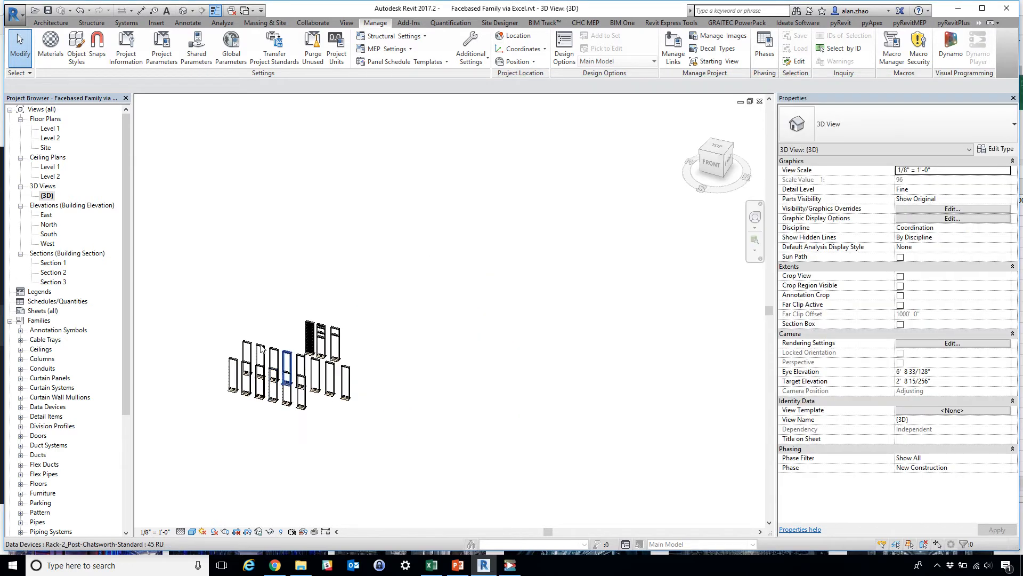
pyautogui.scroll(3, 281, 393)
pyautogui.scroll(-2, 473, 413)
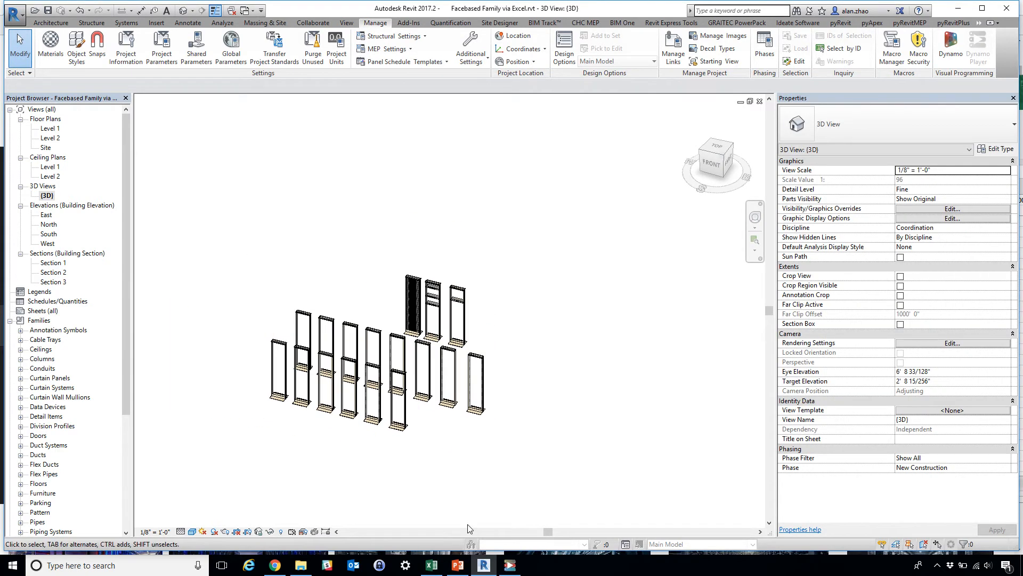
pyautogui.click(510, 568)
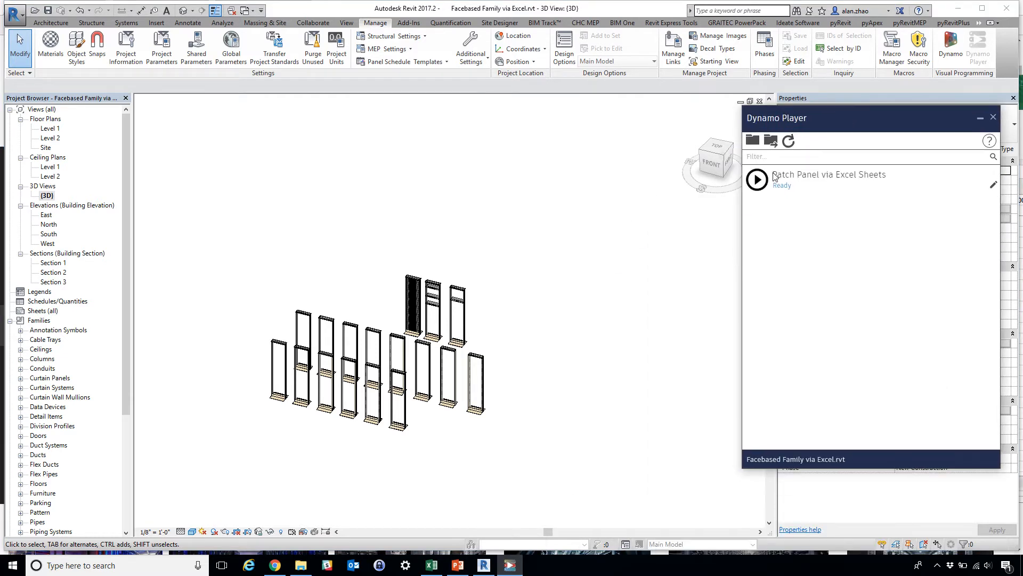
# Bring the Excel workbook forward, check Section 3, return to Section 2 and reposition its window next to Dynamo Player
pyautogui.click(431, 564)
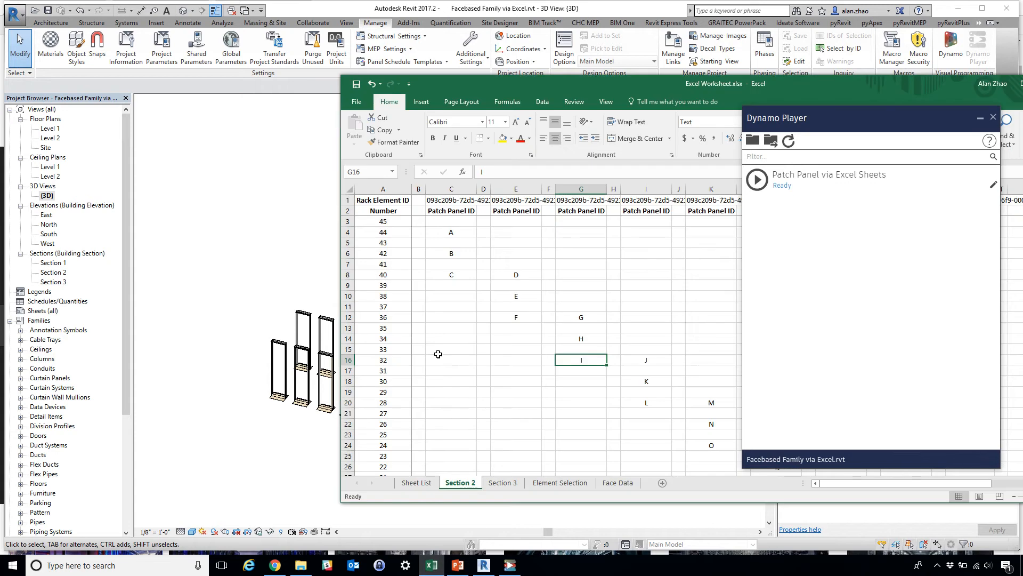
pyautogui.click(510, 483)
pyautogui.click(470, 484)
pyautogui.click(504, 402)
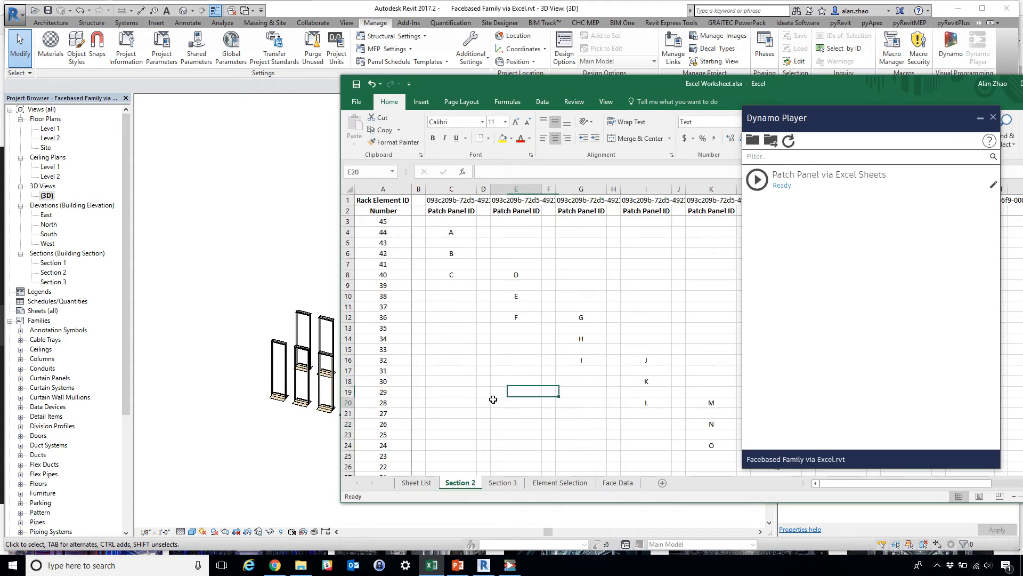
pyautogui.moveTo(654, 84); pyautogui.dragTo(432, 94)
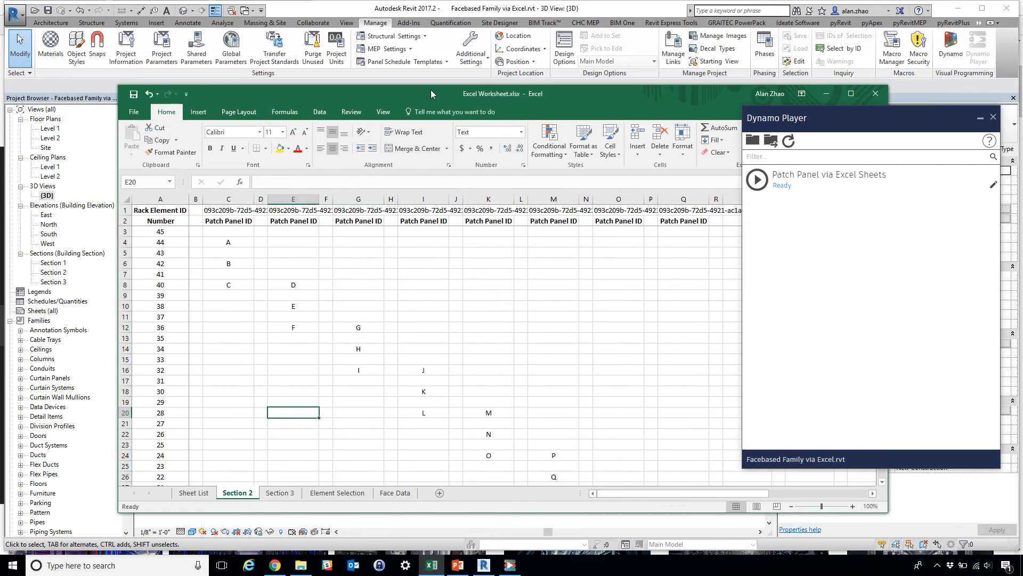
# Return to the rack rows in Revit's 3D view and run the Patch Panel via Excel Sheets script
pyautogui.click(827, 94)
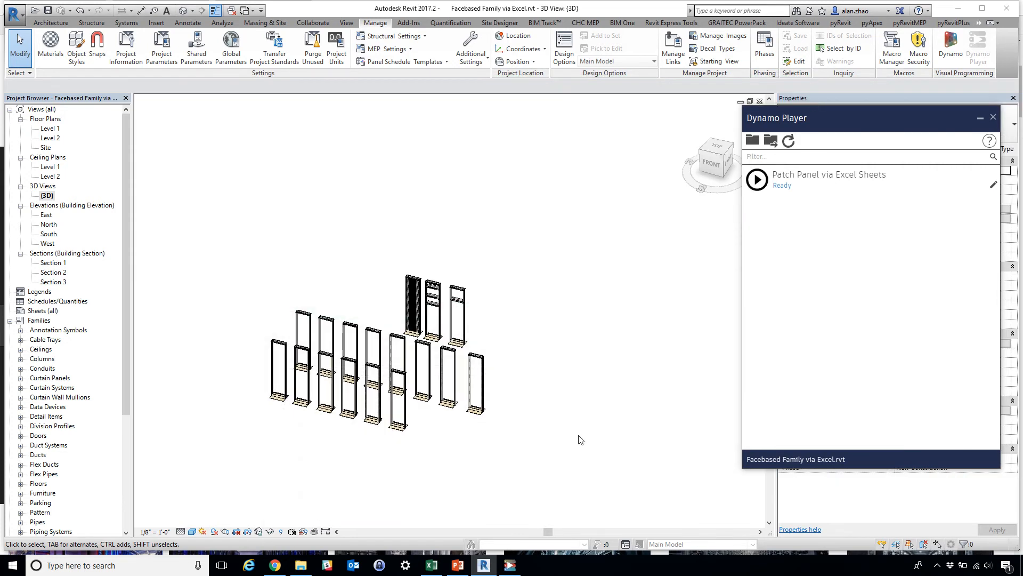
pyautogui.scroll(4, 400, 469)
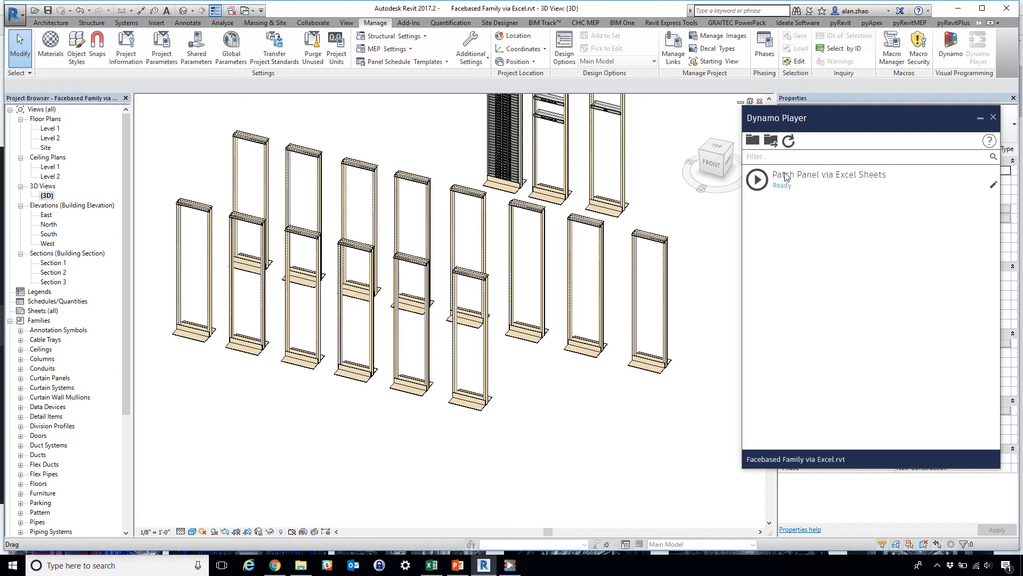
pyautogui.click(756, 180)
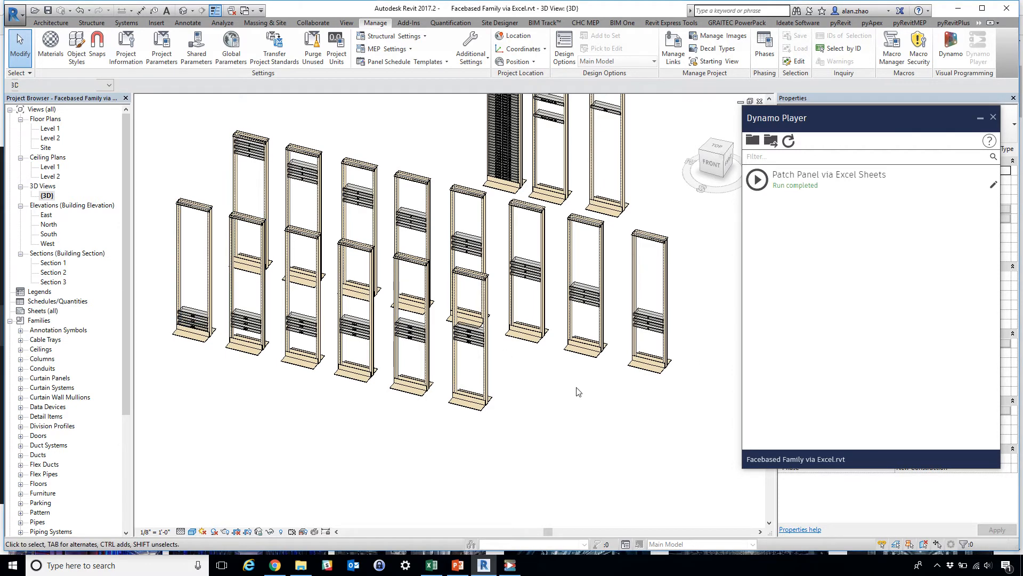
# Go to the Level 1 floor plan, open Section 2 from its section marker and examine the panels on the first two racks
pyautogui.doubleClick(53, 129)
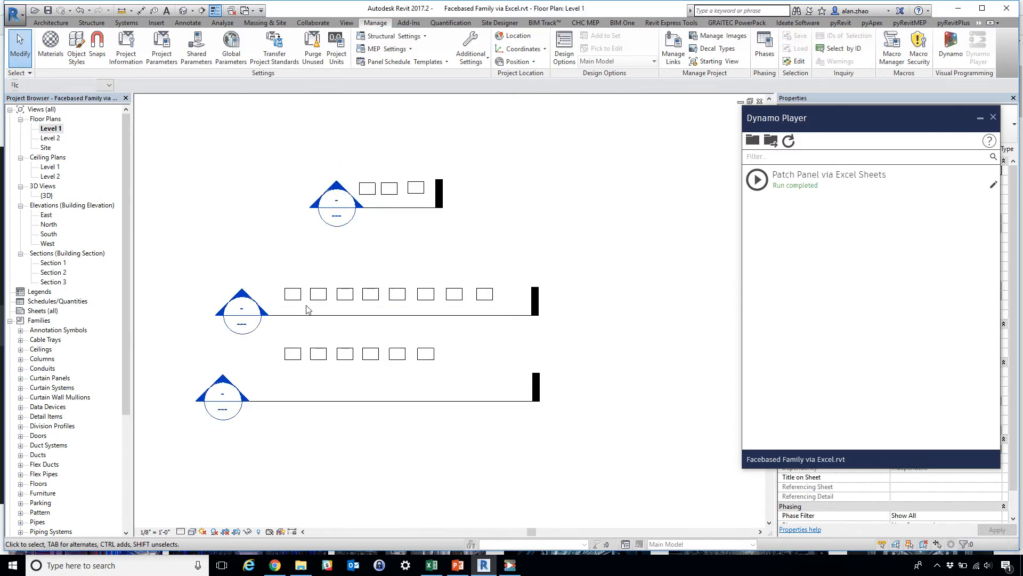
pyautogui.click(307, 315)
pyautogui.click(240, 281)
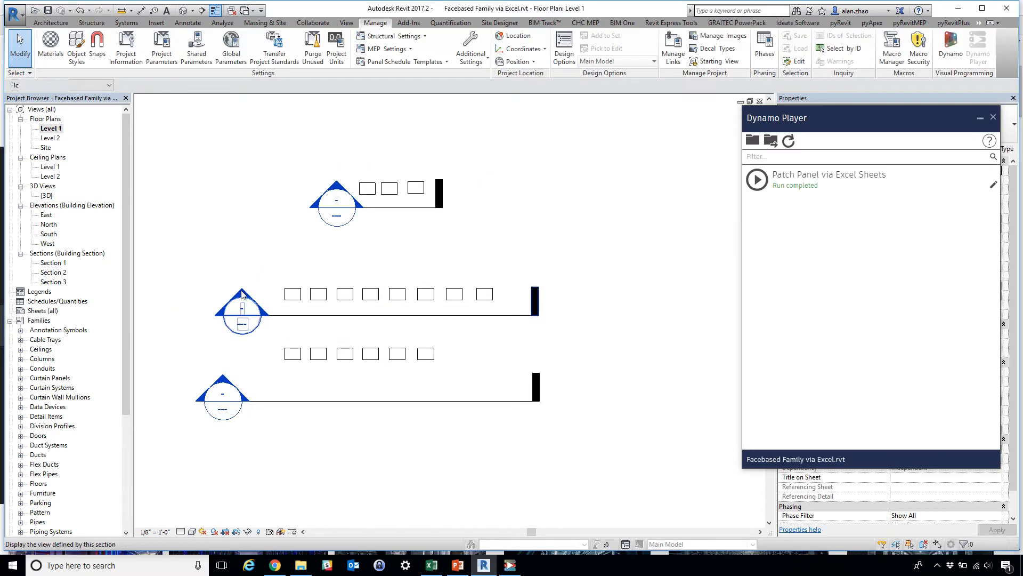
pyautogui.doubleClick(241, 293)
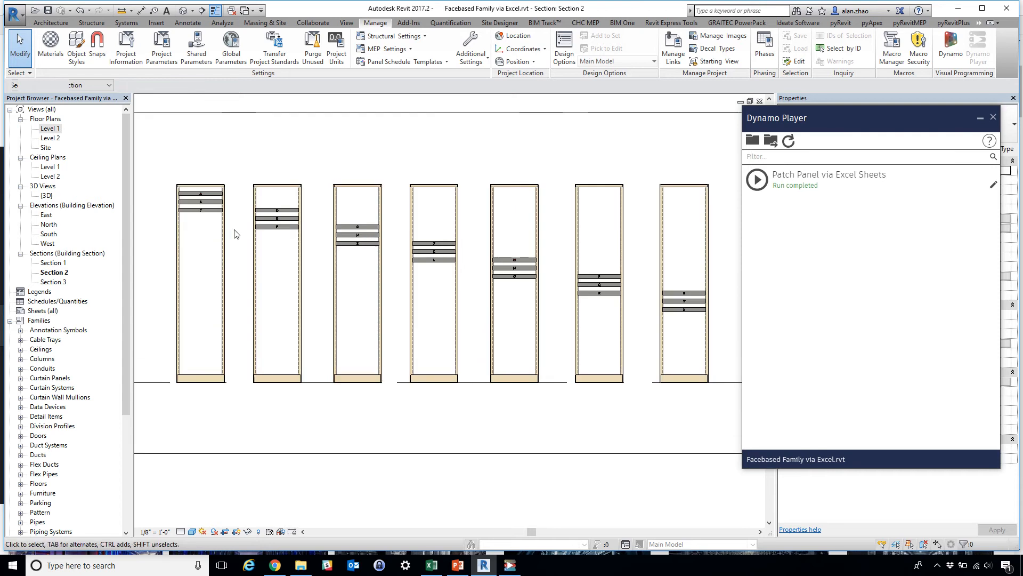
pyautogui.scroll(5, 198, 196)
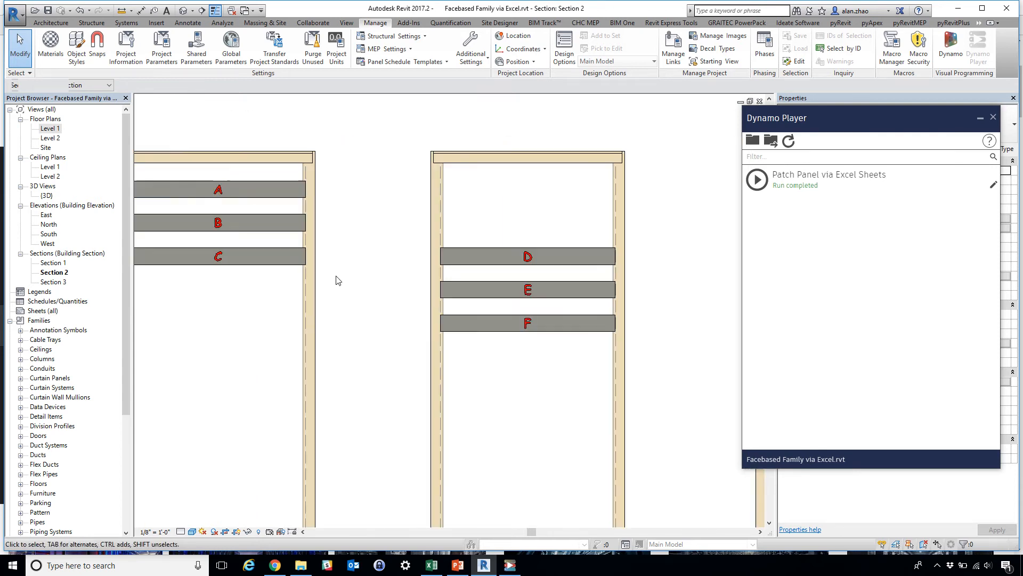
# Bring the Excel Section 2 sheet beside the Revit section, close Dynamo Player and compare the first racks' panel IDs
pyautogui.click(431, 565)
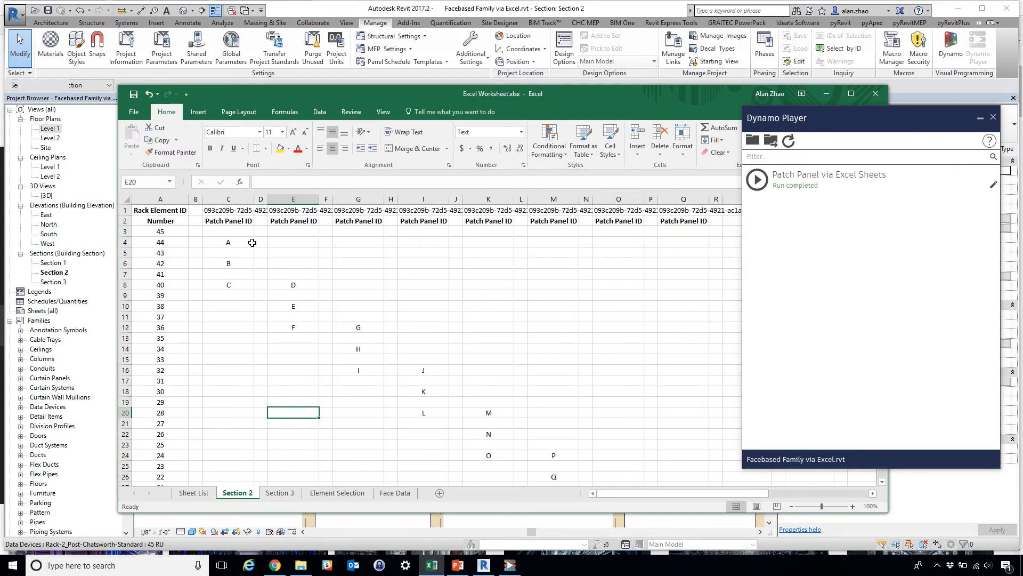
pyautogui.moveTo(304, 95); pyautogui.dragTo(607, 68)
pyautogui.scroll(-7, 268, 265)
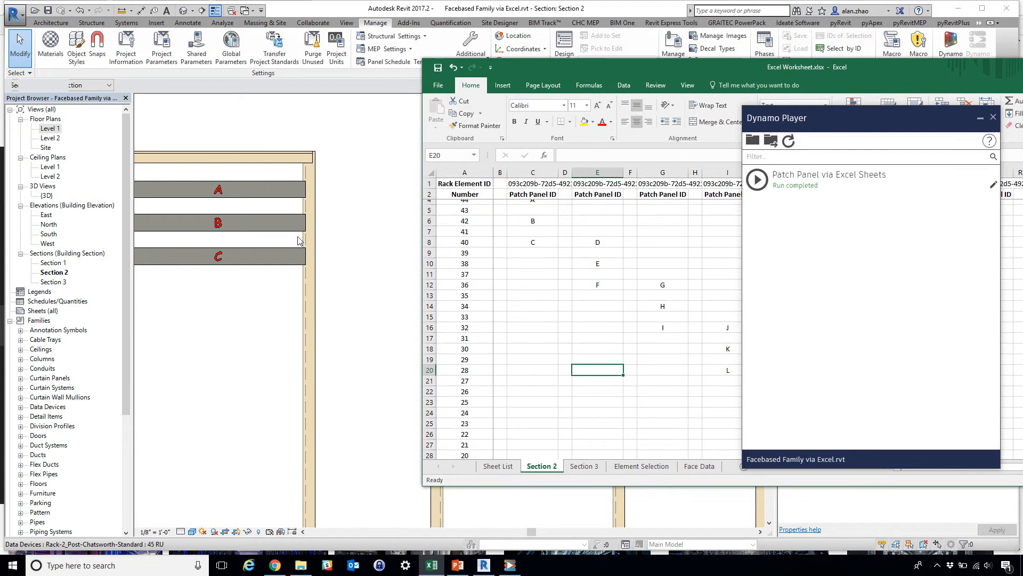
pyautogui.scroll(7, 533, 256)
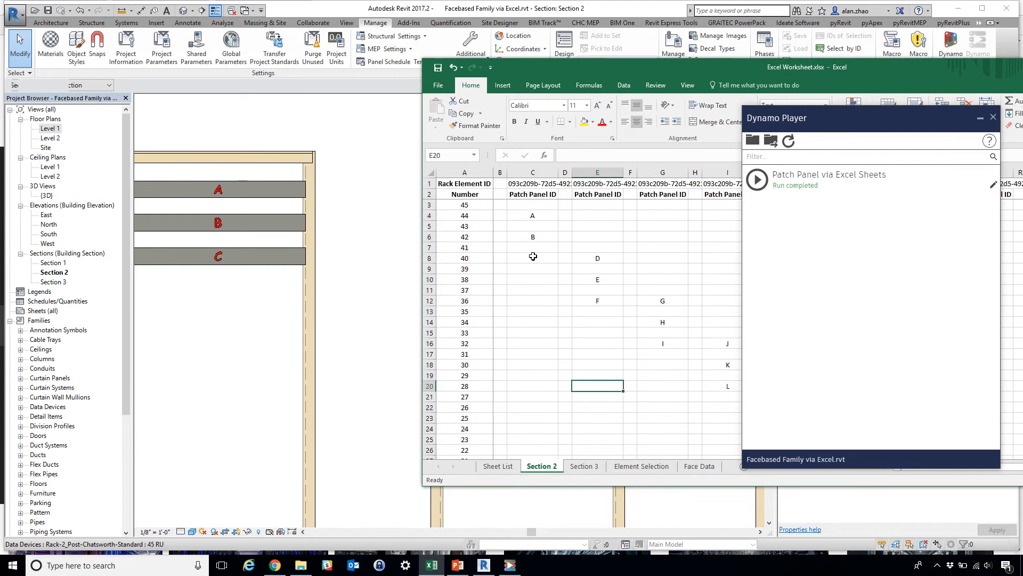
pyautogui.click(993, 118)
pyautogui.moveTo(644, 68); pyautogui.dragTo(739, 73)
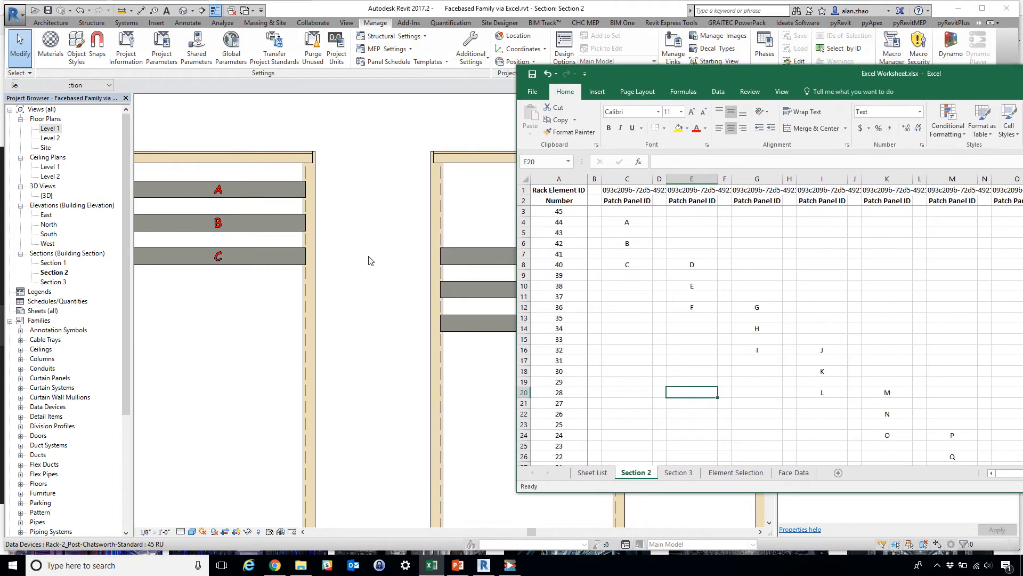
# Return to the Section 2 view in Revit and examine the patch panel labels rack by rack, from D through X
pyautogui.click(372, 261)
pyautogui.scroll(-4, 371, 259)
pyautogui.scroll(5, 586, 299)
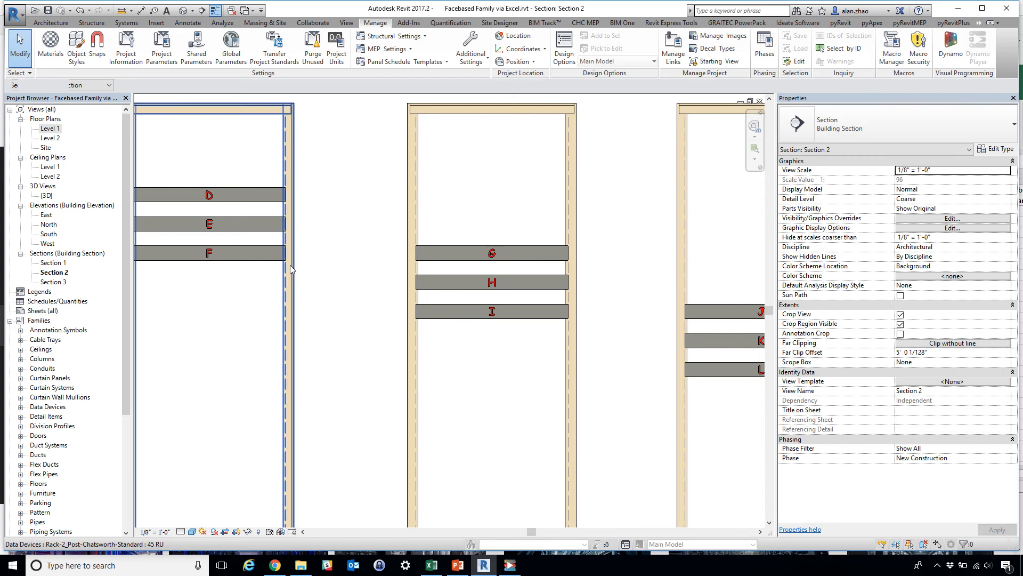
pyautogui.scroll(-4, 292, 268)
pyautogui.scroll(5, 613, 321)
pyautogui.scroll(-4, 350, 287)
pyautogui.scroll(1, 498, 346)
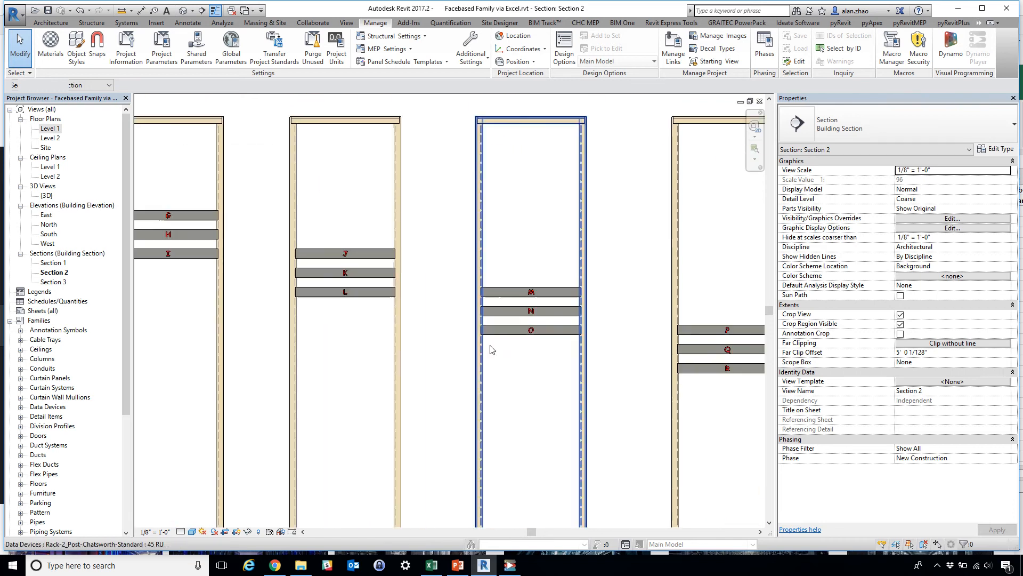
pyautogui.scroll(-5, 490, 349)
pyautogui.scroll(5, 654, 373)
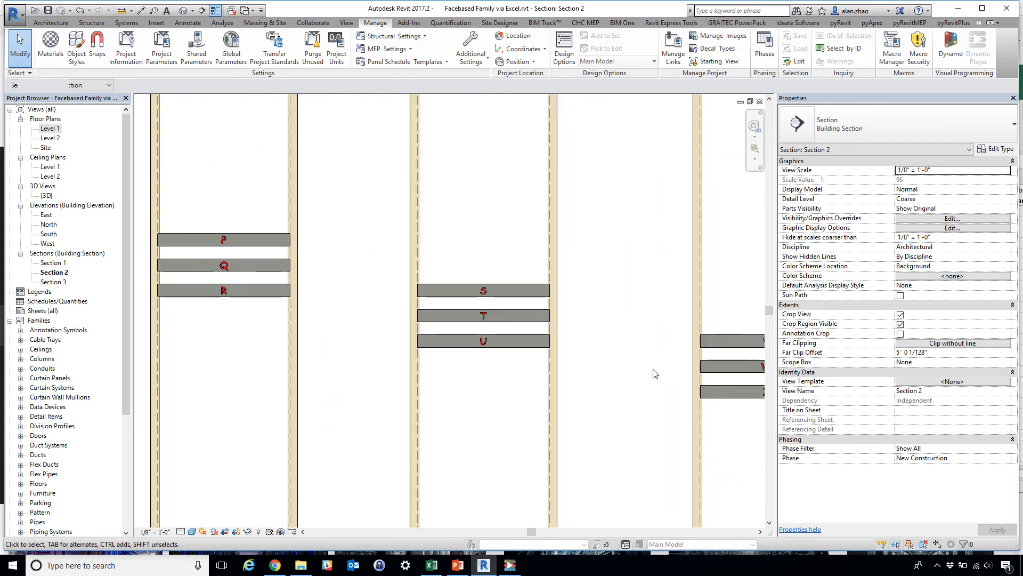
pyautogui.scroll(-4, 654, 373)
pyautogui.scroll(5, 703, 389)
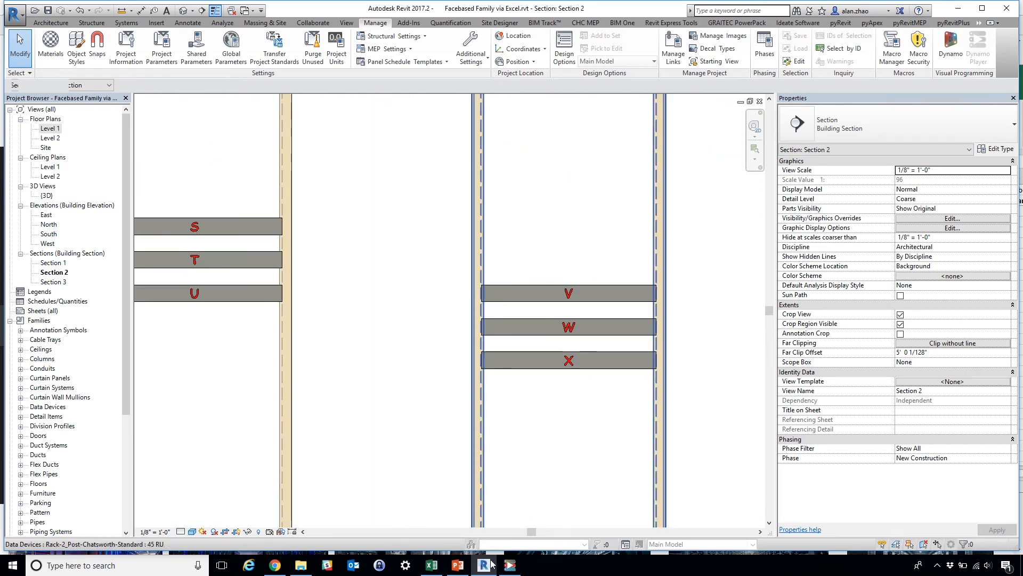
# Switch to Excel and check the rack unit positions of panels V, W and X in the Section 2 sheet
pyautogui.click(432, 564)
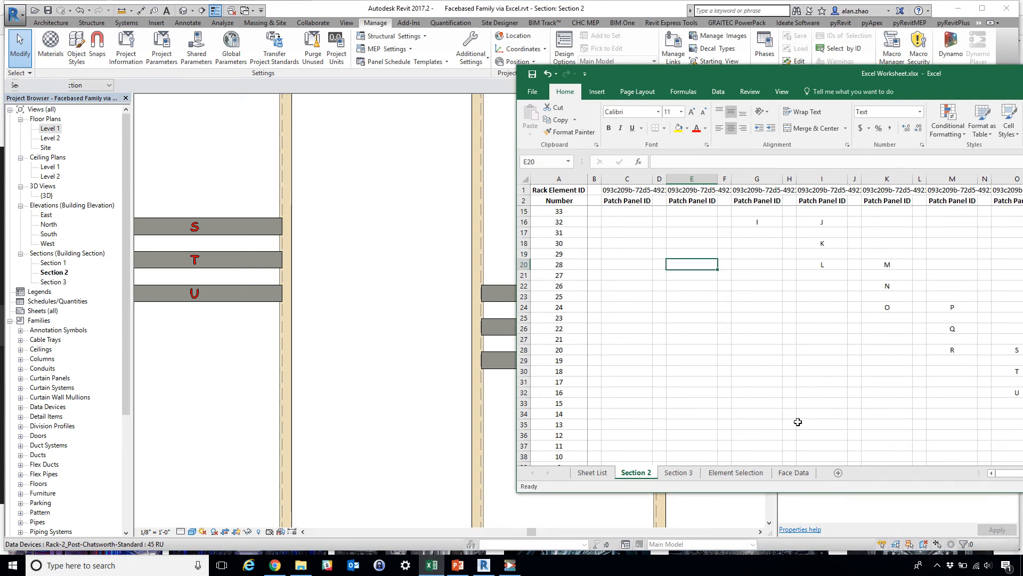
pyautogui.moveTo(831, 73); pyautogui.dragTo(647, 67)
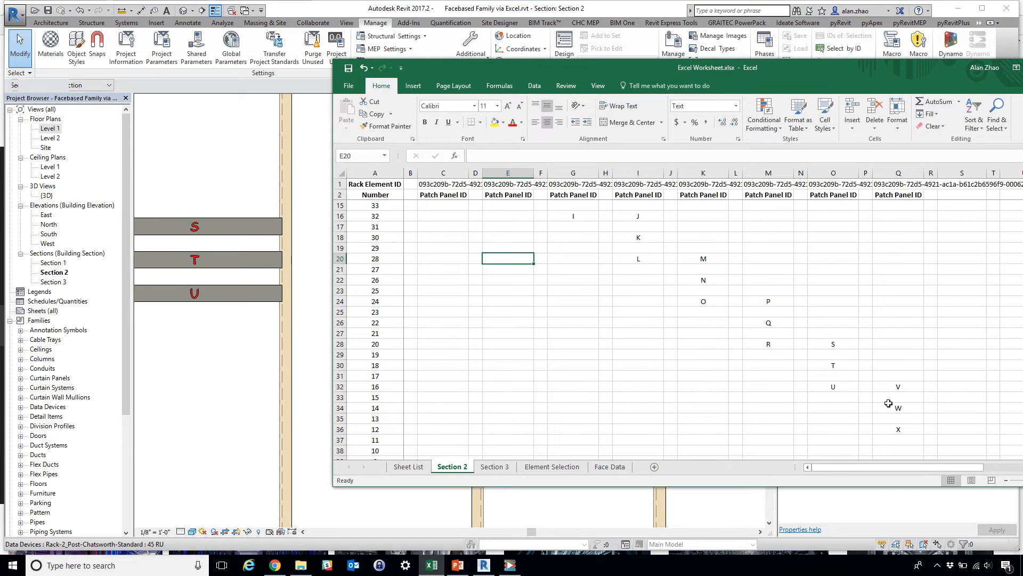
pyautogui.moveTo(903, 381); pyautogui.dragTo(907, 434)
pyautogui.click(975, 418)
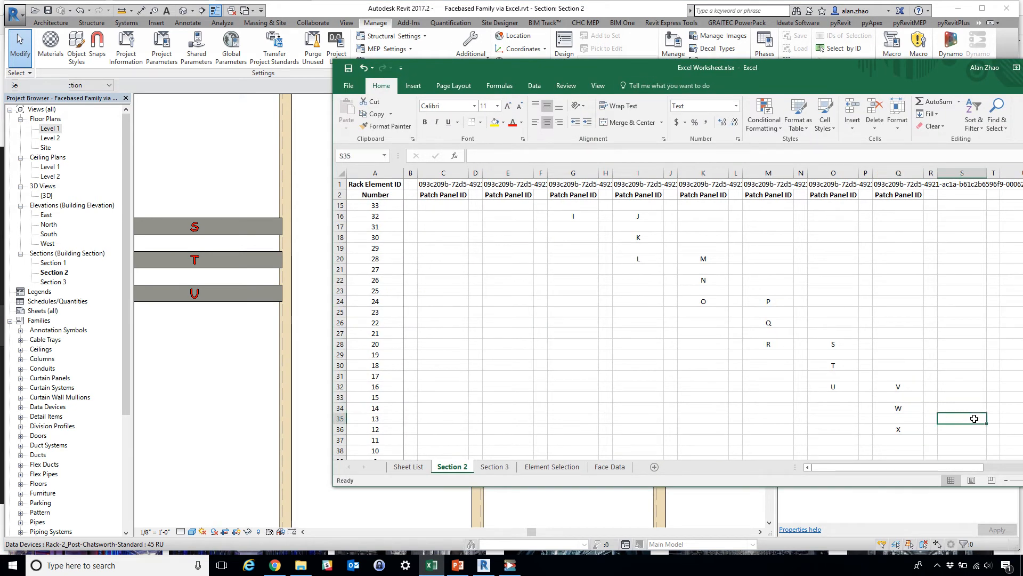
# Open the Section 3 sheet and review its patch panel IDs against the rack unit numbers, starting from 000 at unit 1
pyautogui.click(496, 467)
pyautogui.scroll(-10, 557, 368)
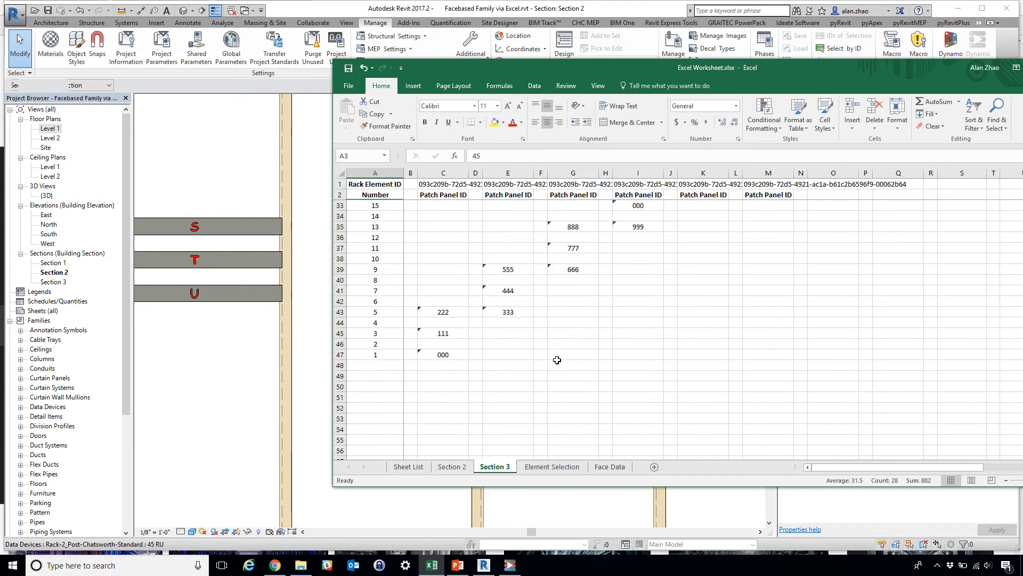
pyautogui.scroll(3, 556, 359)
pyautogui.scroll(-3, 468, 359)
pyautogui.click(453, 359)
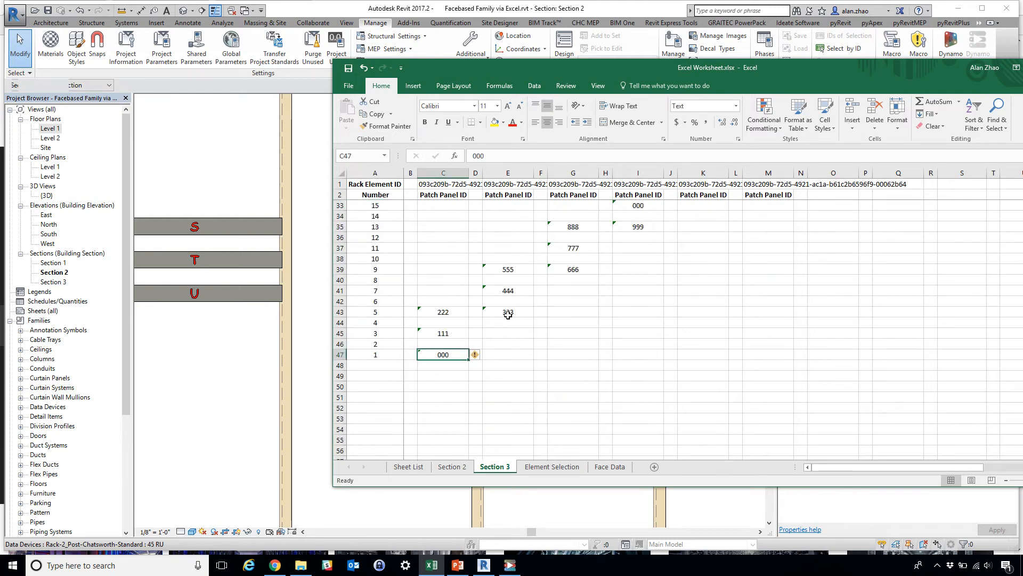
pyautogui.scroll(6, 508, 314)
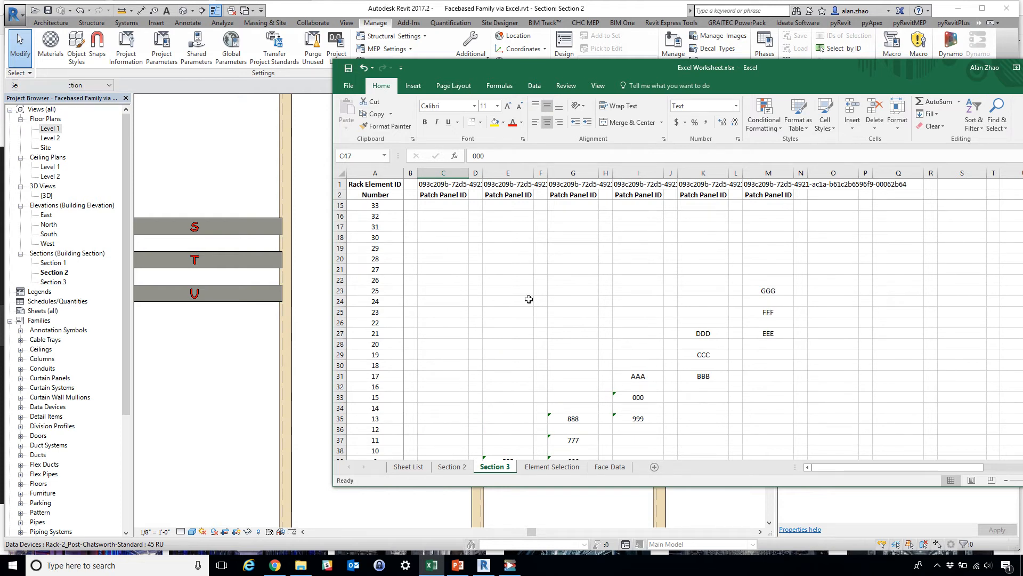
# Open the Section 3 view in Revit and examine the panel labels on each rack, from 000 through GGG
pyautogui.moveTo(435, 68); pyautogui.dragTo(694, 145)
pyautogui.doubleClick(67, 284)
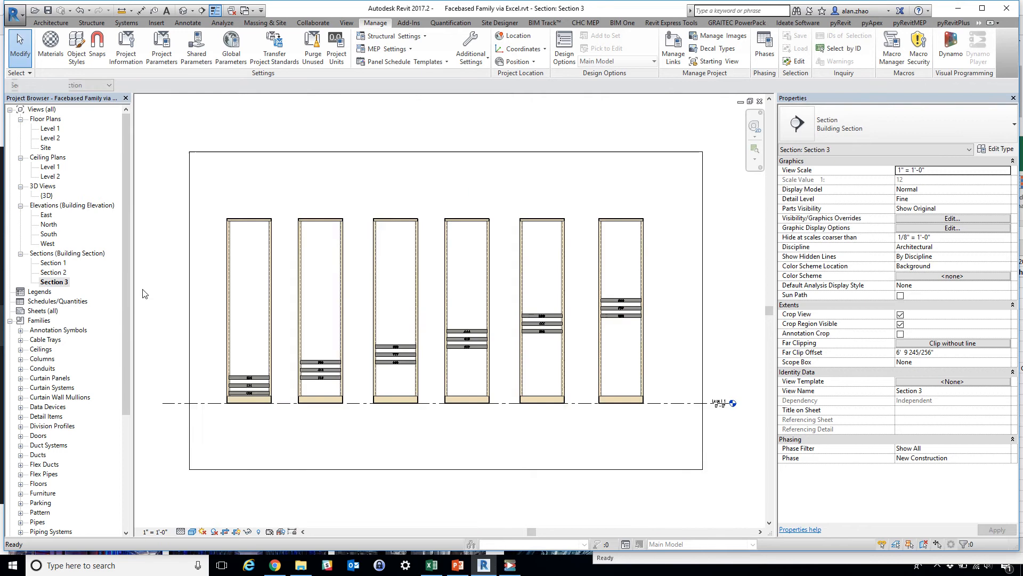
pyautogui.scroll(4, 247, 440)
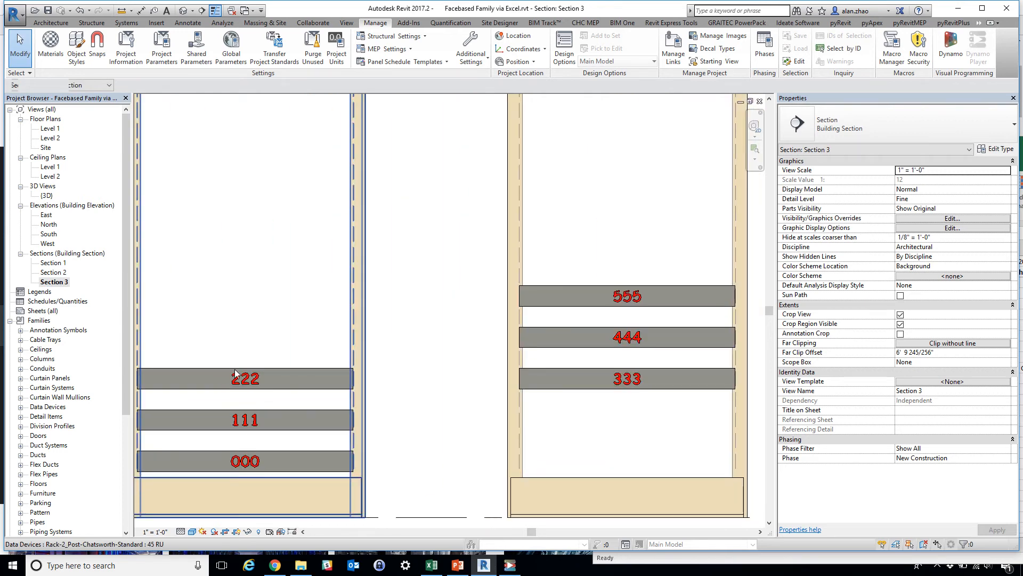
pyautogui.scroll(-5, 348, 361)
pyautogui.scroll(4, 320, 363)
pyautogui.scroll(-3, 339, 363)
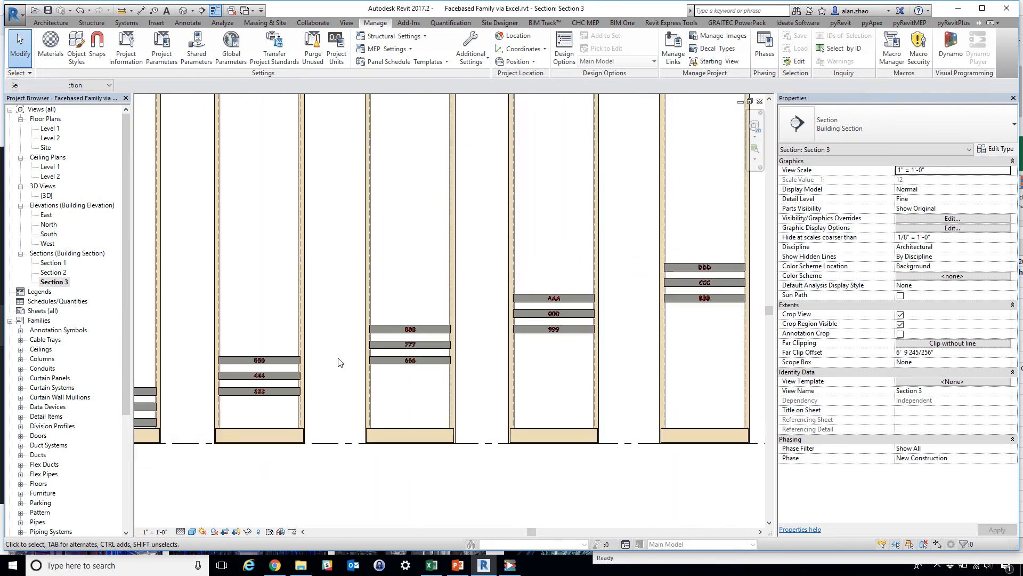
pyautogui.scroll(6, 597, 329)
pyautogui.moveTo(597, 329); pyautogui.dragTo(407, 335, button='middle')
pyautogui.scroll(-5, 407, 336)
pyautogui.scroll(2, 475, 306)
pyautogui.moveTo(476, 306); pyautogui.dragTo(410, 311, button='middle')
pyautogui.scroll(-5, 411, 311)
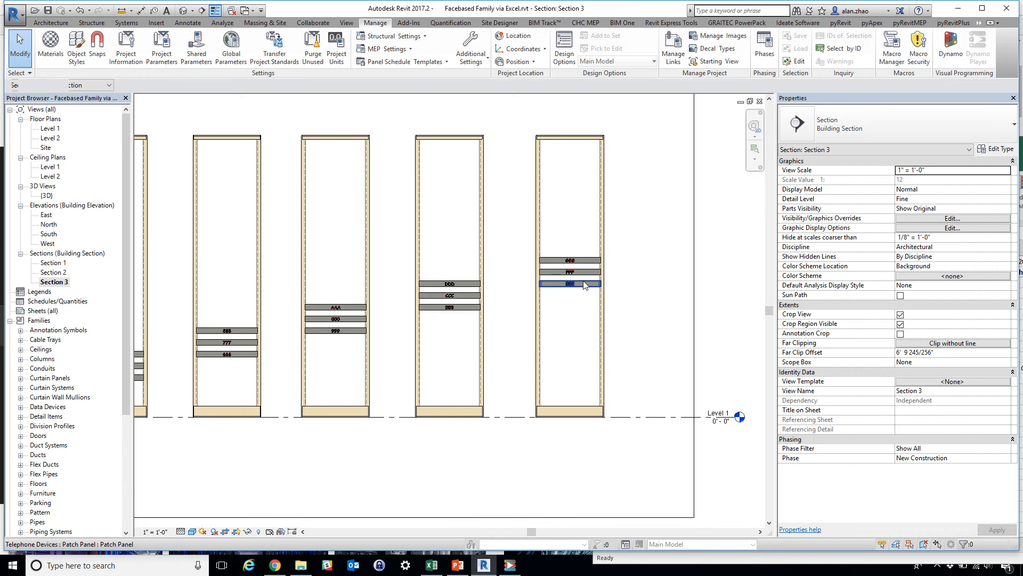
pyautogui.scroll(3, 584, 277)
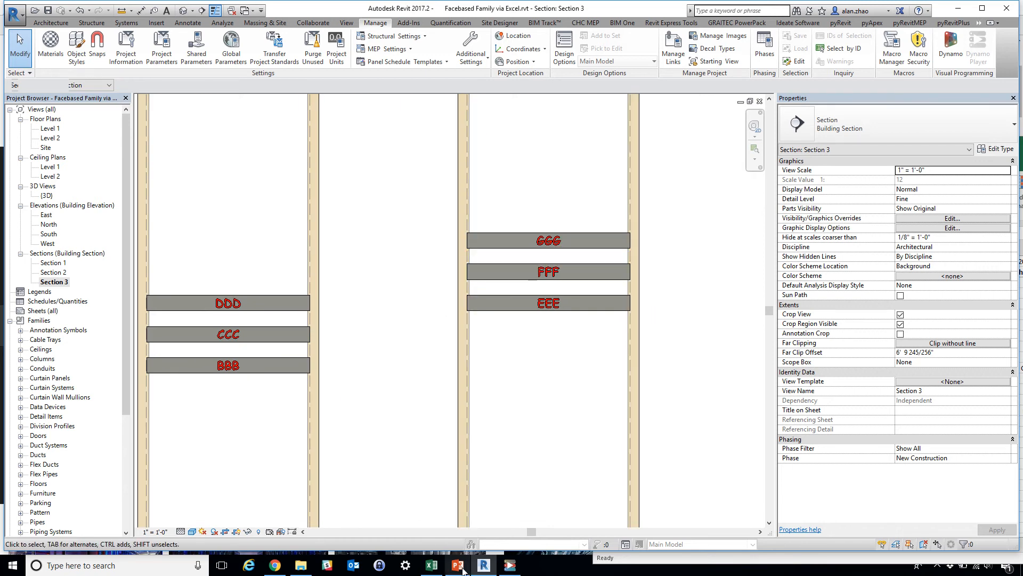
# Check the Section 3 sheet in Excel again and look over the full rack row in Revit's Section 3 view
pyautogui.click(432, 565)
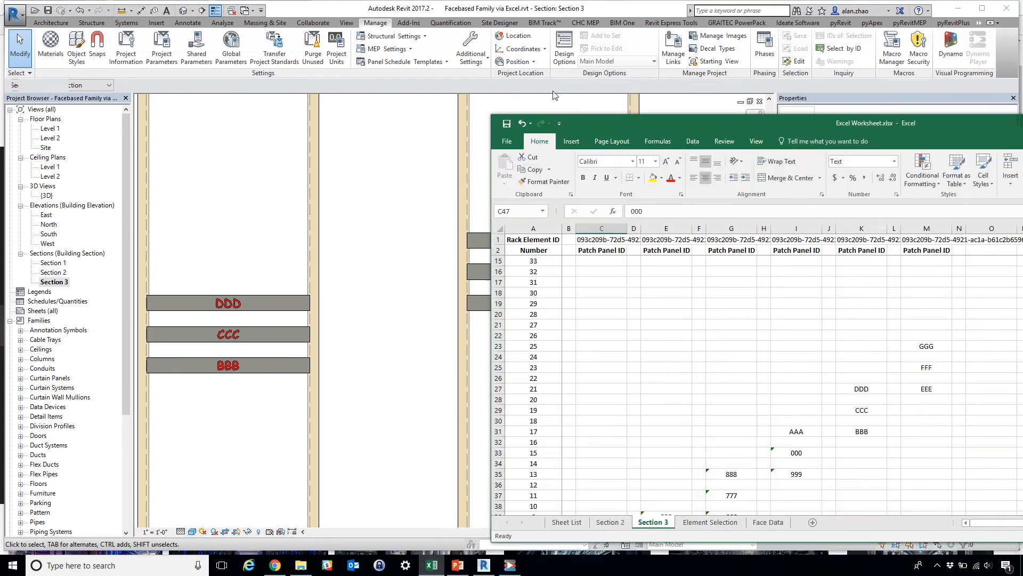
pyautogui.scroll(4, 520, 349)
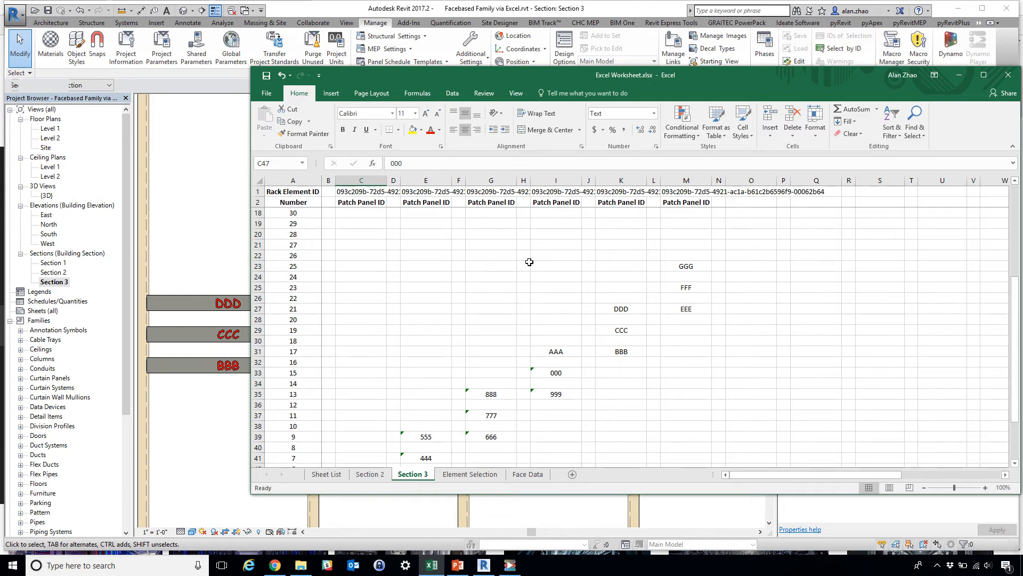
pyautogui.moveTo(380, 74); pyautogui.dragTo(787, 126)
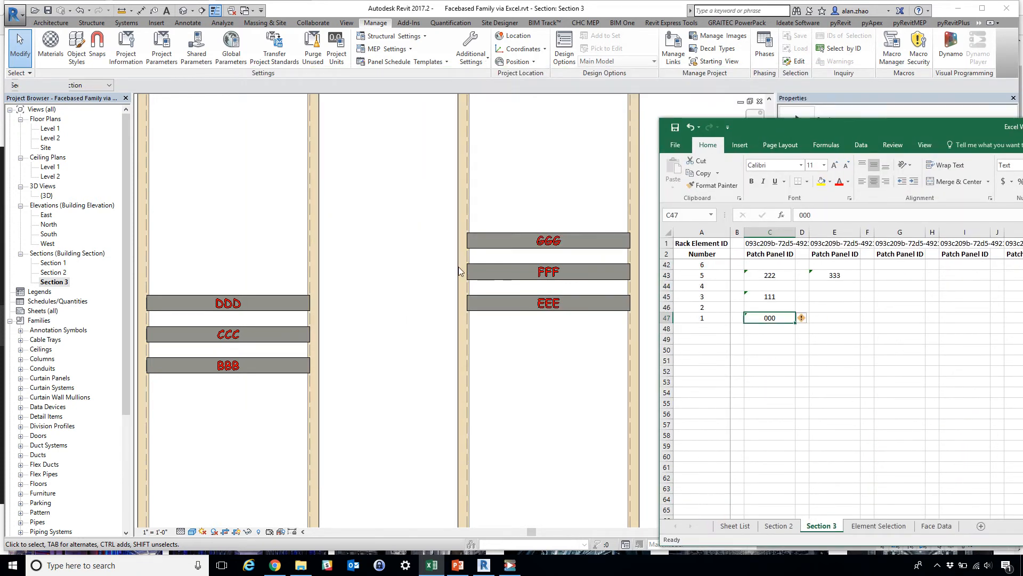
pyautogui.click(437, 238)
pyautogui.scroll(-5, 586, 290)
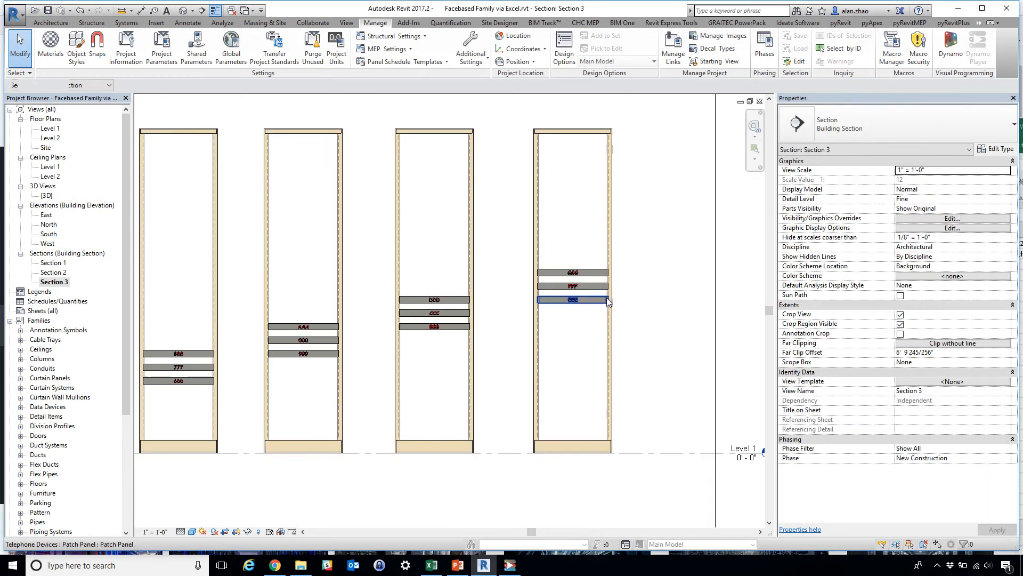
pyautogui.moveTo(212, 260); pyautogui.dragTo(650, 423)
pyautogui.click(526, 415)
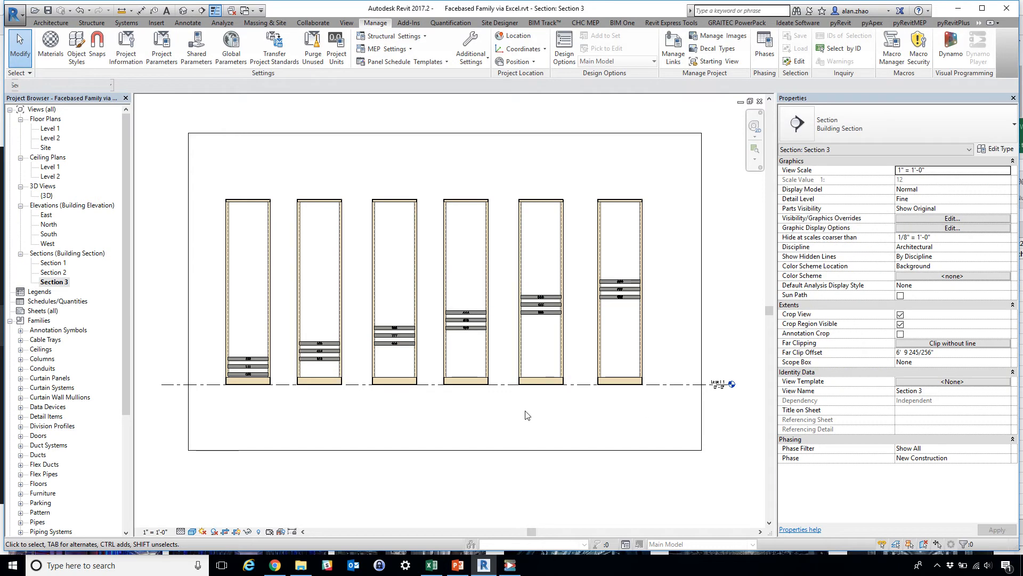
# Switch to Excel and look over the patch panel positions in the Section 3 sheet
pyautogui.click(432, 565)
pyautogui.moveTo(850, 131); pyautogui.dragTo(400, 36)
pyautogui.scroll(6, 474, 331)
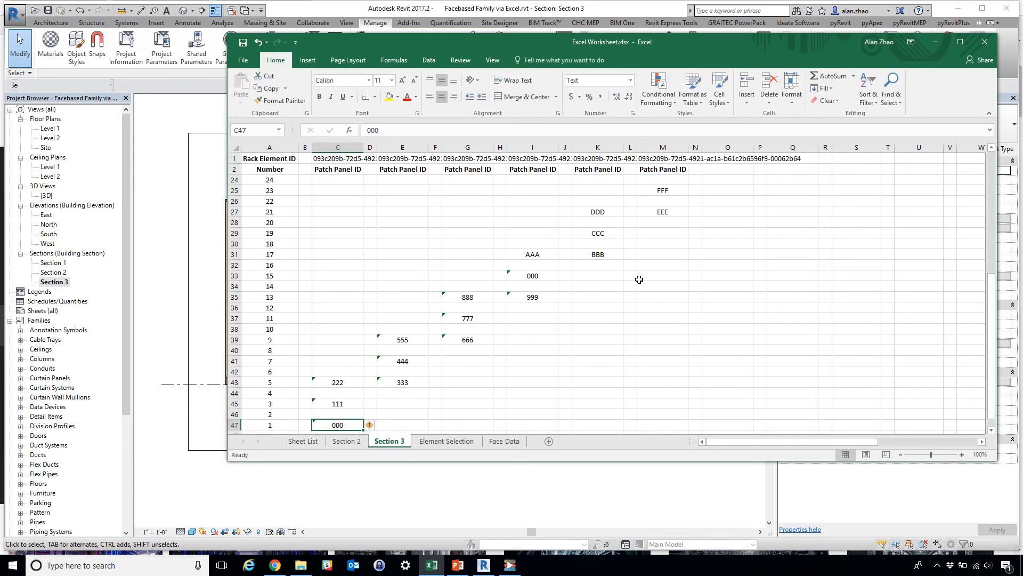
pyautogui.scroll(-2, 639, 279)
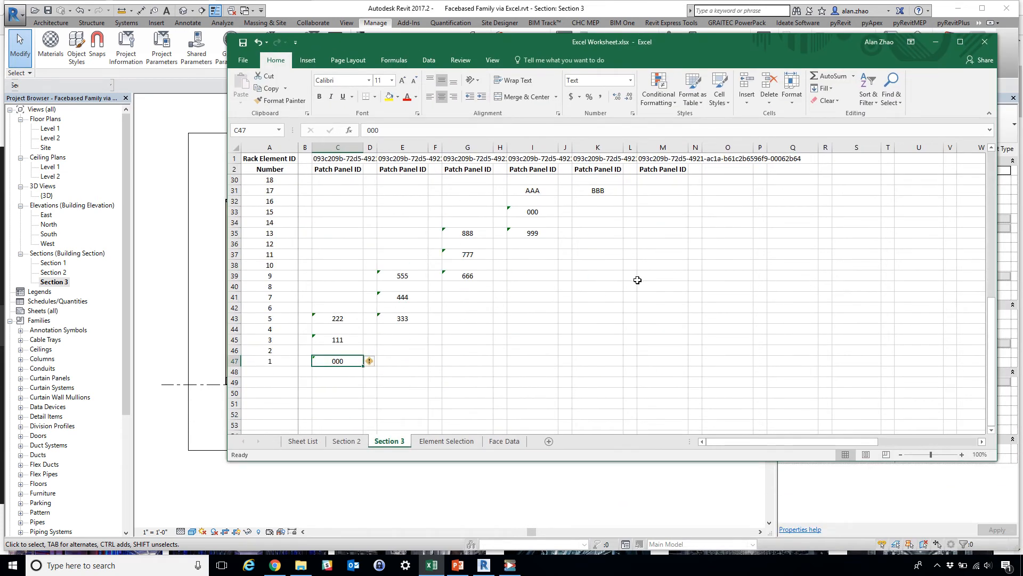
pyautogui.scroll(-4, 635, 280)
pyautogui.scroll(9, 636, 279)
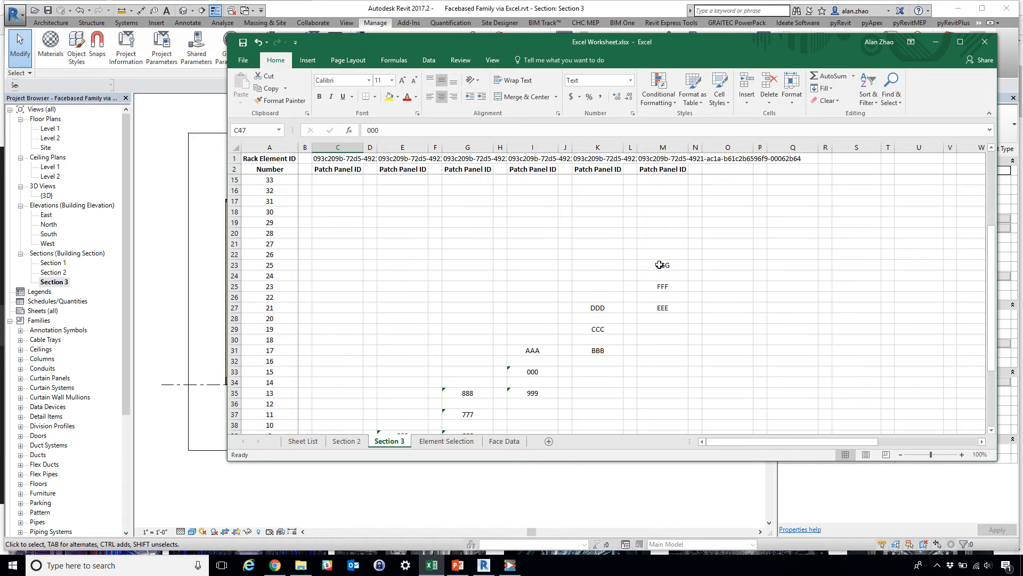
pyautogui.moveTo(663, 265); pyautogui.dragTo(661, 307)
pyautogui.hotkey('ctrl', 'c')
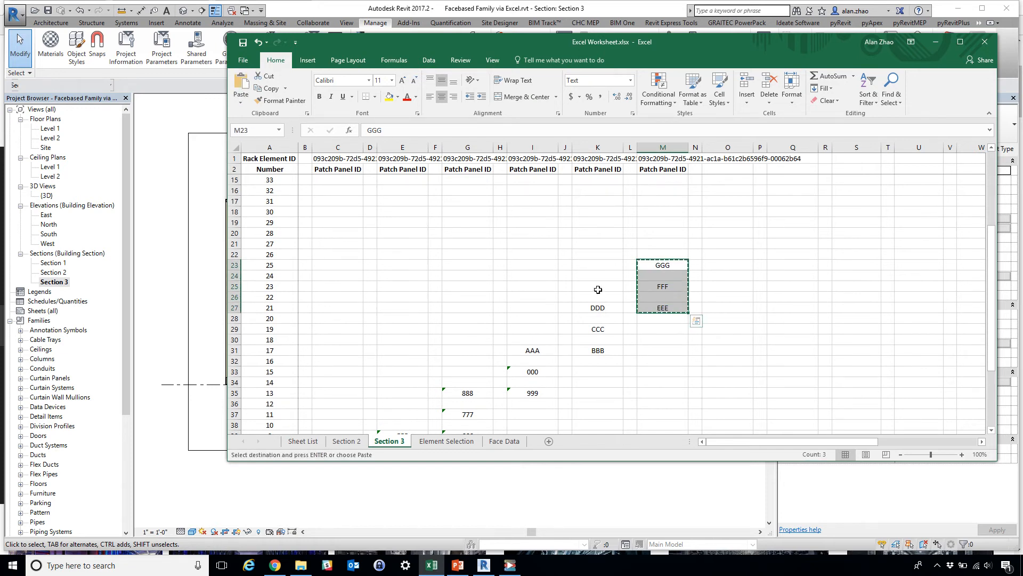
pyautogui.click(598, 287)
pyautogui.press('Return')
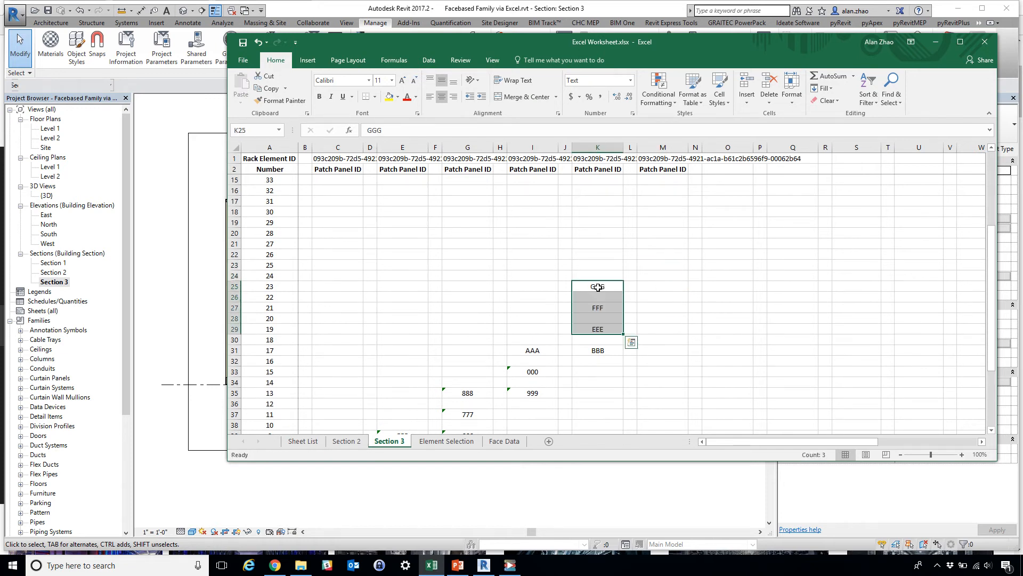
pyautogui.hotkey('ctrl', 'z')
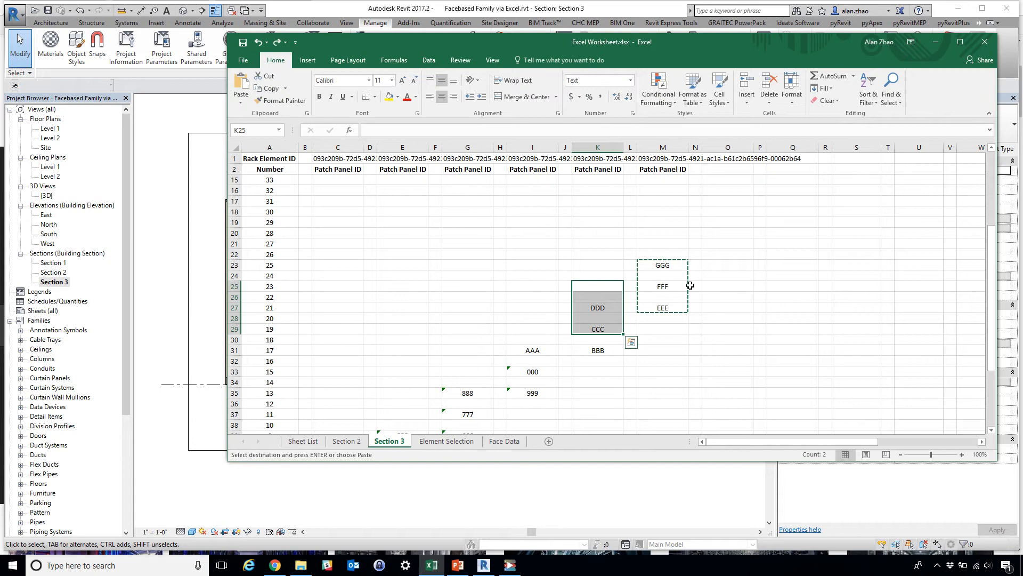
# Move panels GGG, FFF and EEE to the fifth rack's column (K) at rack units 27, 25 and 23
pyautogui.moveTo(678, 266); pyautogui.dragTo(677, 307)
pyautogui.click(604, 243)
pyautogui.press('Return')
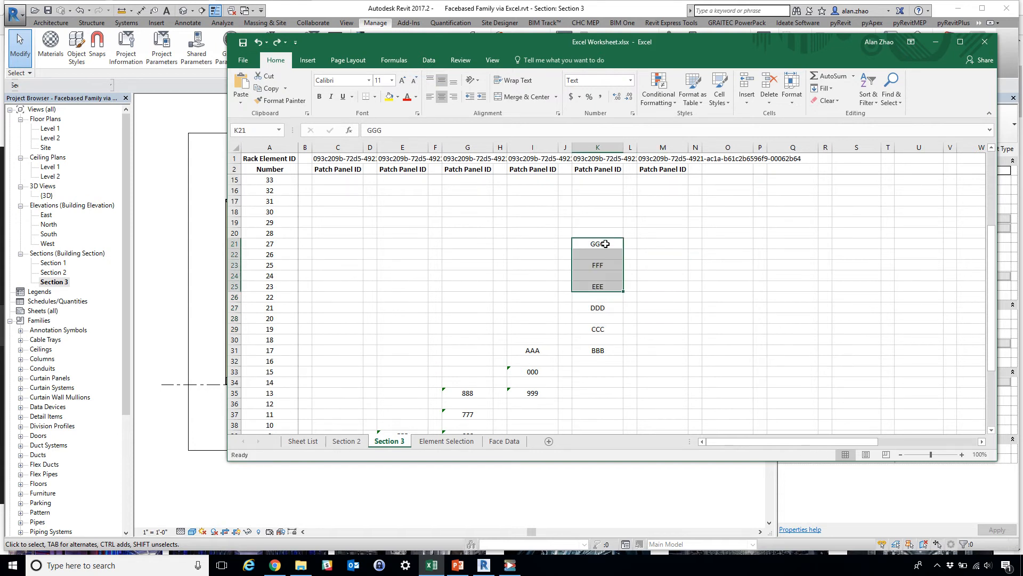
pyautogui.click(744, 275)
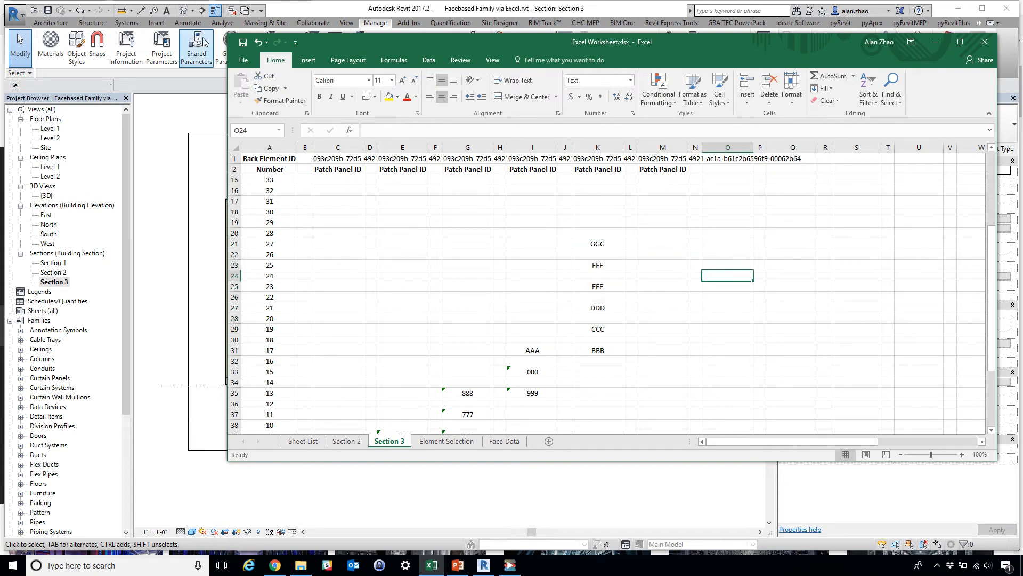
pyautogui.press('Down')
pyautogui.press('Down')
pyautogui.press('Down')
pyautogui.press('Down')
pyautogui.press('Down')
pyautogui.press('Down')
pyautogui.press('Down')
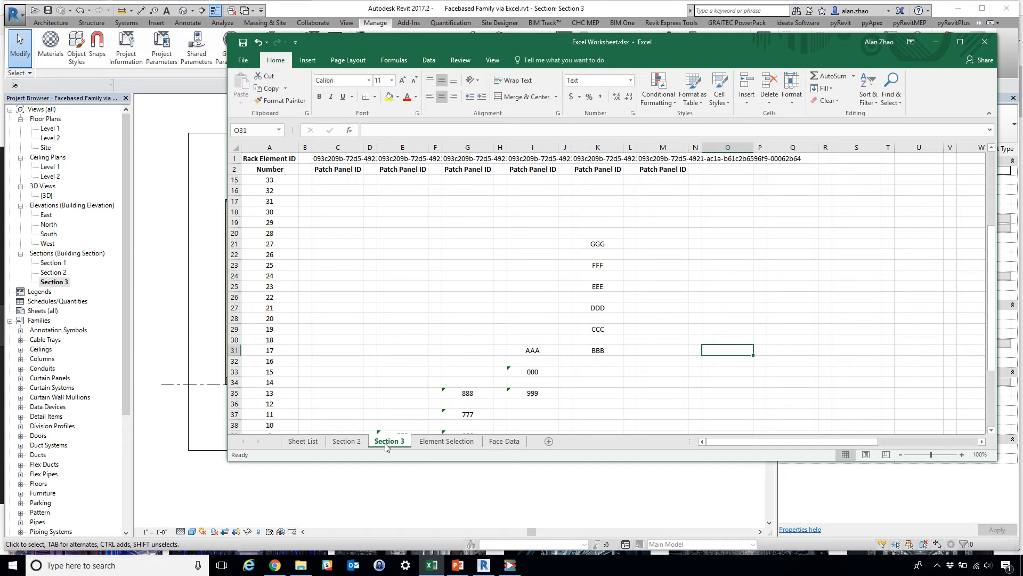
# Remove the Section 2 entry from cell B2 of the Sheet List sheet
pyautogui.click(322, 442)
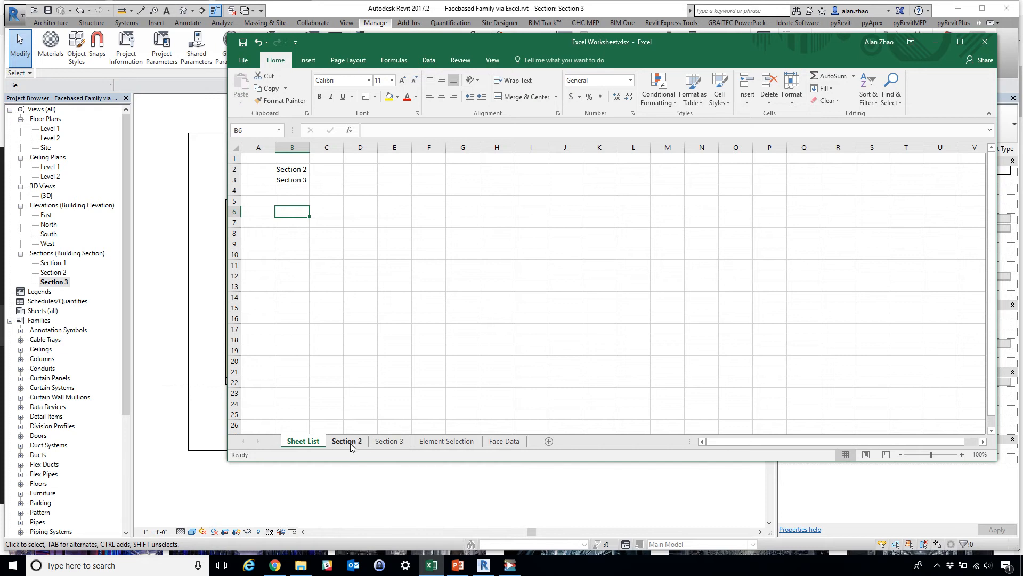
pyautogui.moveTo(382, 40); pyautogui.dragTo(604, 67)
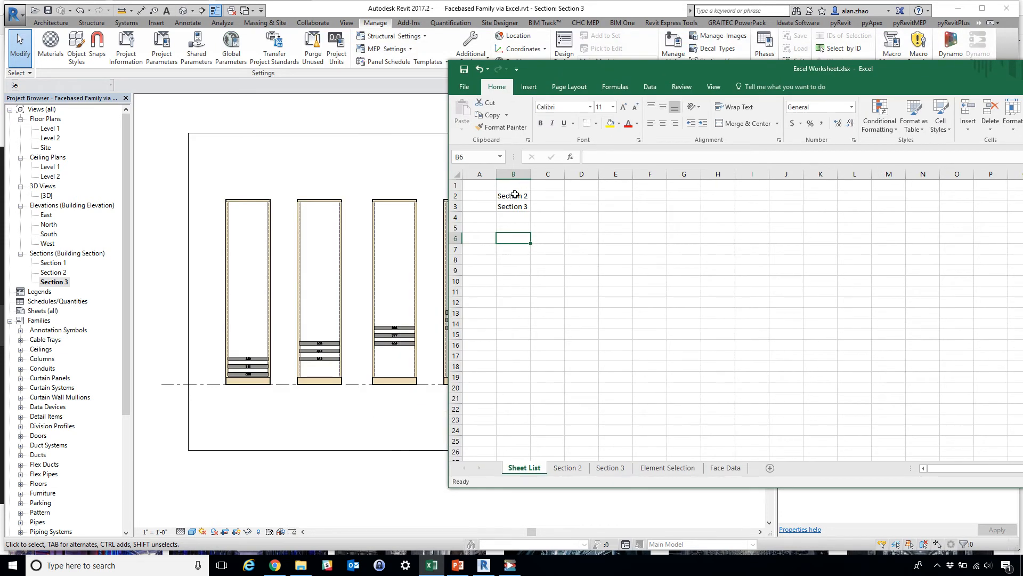
pyautogui.press('Up')
pyautogui.press('Up')
pyautogui.press('Up')
pyautogui.press('Up')
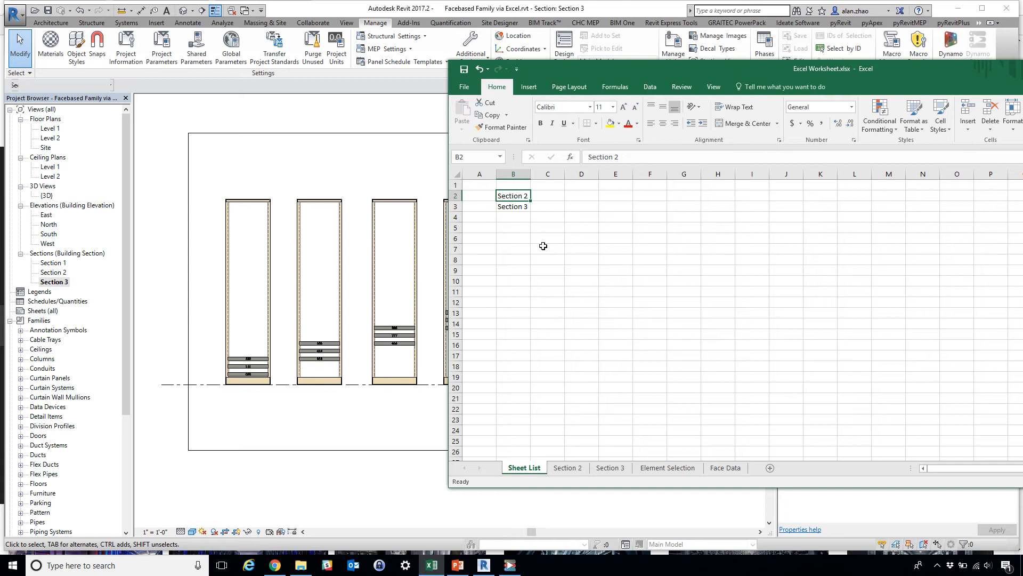
pyautogui.press('Delete')
pyautogui.click(538, 247)
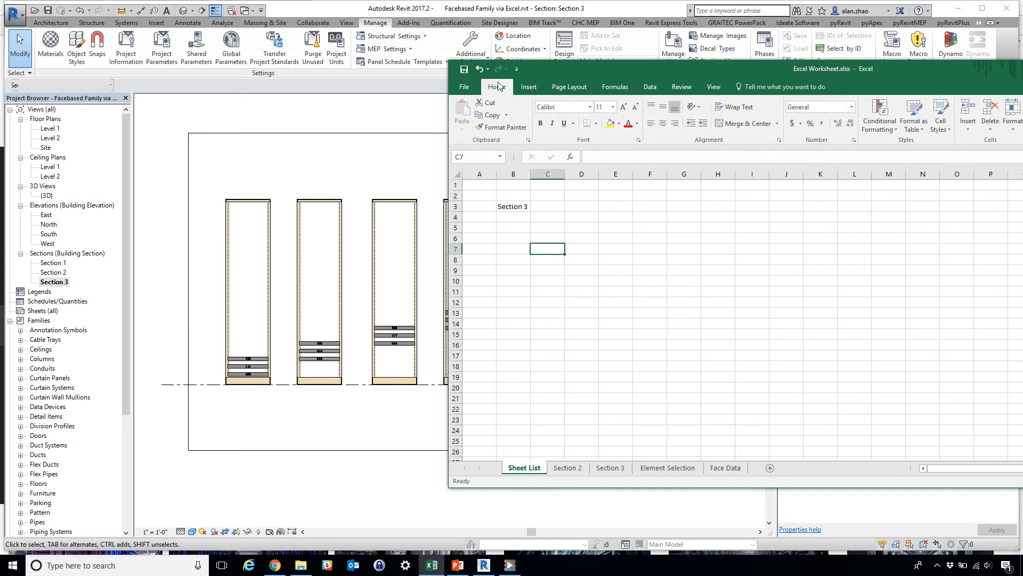
# Run Patch Panel via Excel Sheets in Dynamo Player and check the fifth rack in Revit's Section 3 view
pyautogui.moveTo(571, 66); pyautogui.dragTo(847, 216)
pyautogui.click(594, 168)
pyautogui.scroll(2, 657, 301)
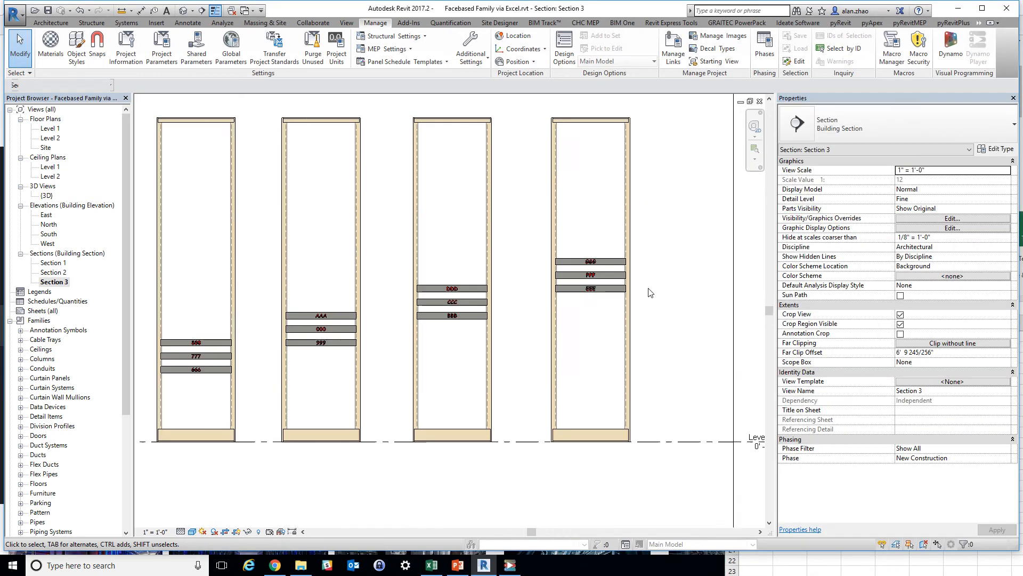
pyautogui.scroll(2, 646, 289)
pyautogui.scroll(-2, 526, 249)
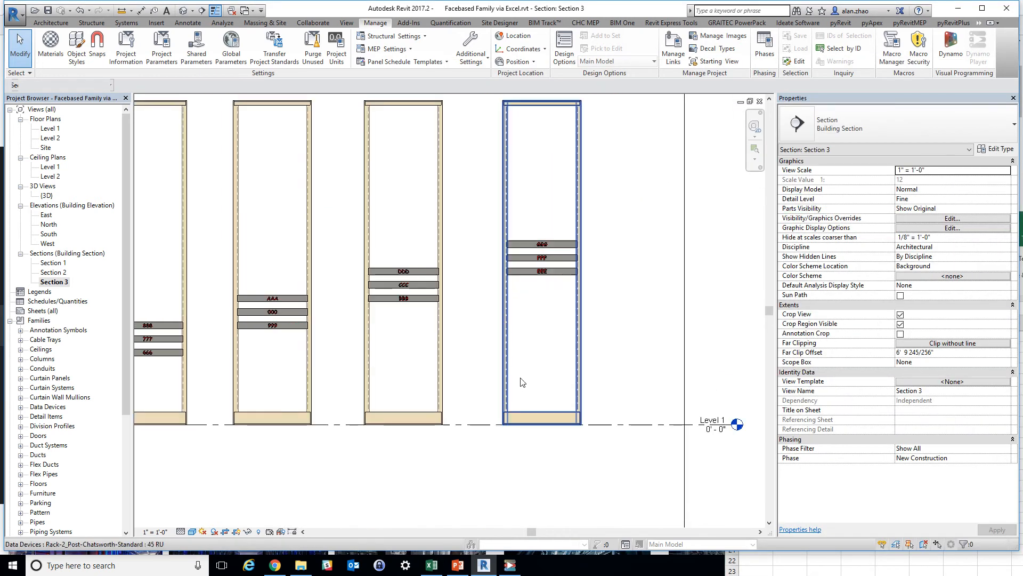
pyautogui.click(509, 565)
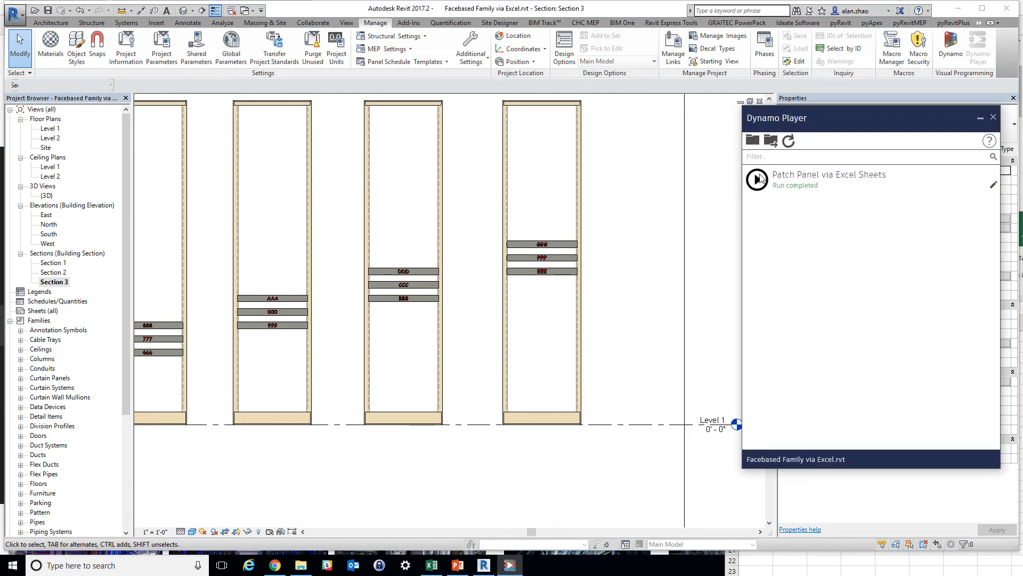
pyautogui.click(757, 179)
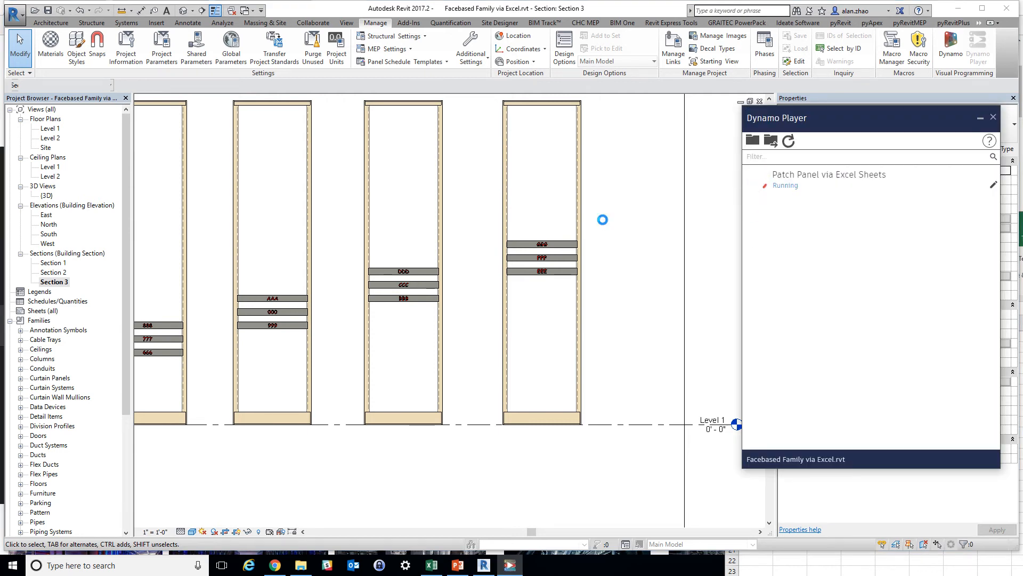
pyautogui.scroll(4, 355, 273)
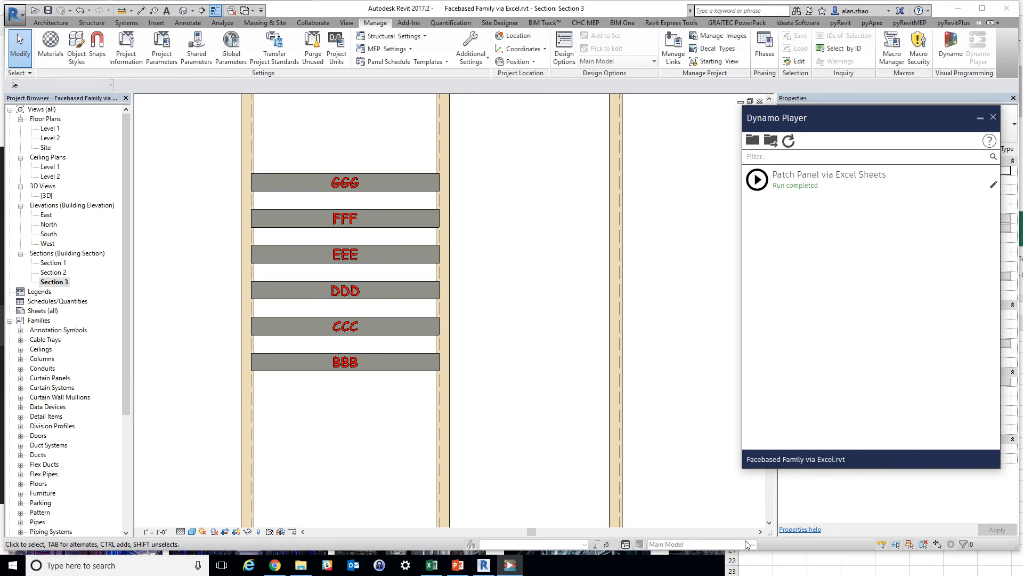
# Bring the Excel workbook up beside Dynamo Player and open its Section 3 sheet
pyautogui.click(765, 564)
pyautogui.moveTo(875, 116); pyautogui.dragTo(614, 317)
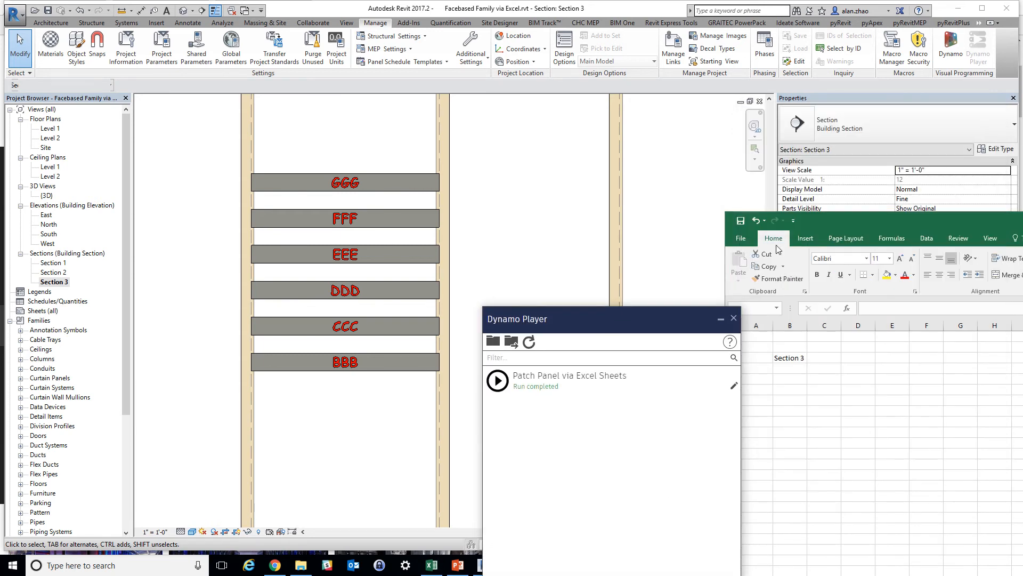
pyautogui.moveTo(830, 220); pyautogui.dragTo(403, 78)
pyautogui.moveTo(541, 319); pyautogui.dragTo(825, 415)
pyautogui.click(459, 478)
pyautogui.scroll(-2, 507, 298)
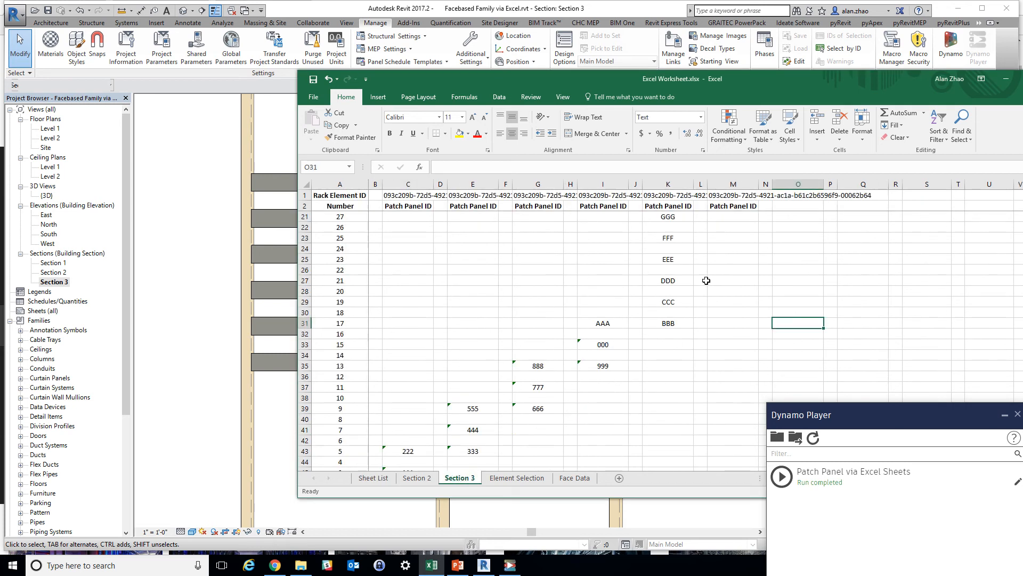
# Move panels GGG, FFF and EEE to the sixth rack's column (M) at rack units 33, 31 and 29
pyautogui.click(722, 278)
pyautogui.scroll(3, 723, 279)
pyautogui.moveTo(678, 314); pyautogui.dragTo(683, 350)
pyautogui.hotkey('ctrl', 'c')
pyautogui.click(744, 248)
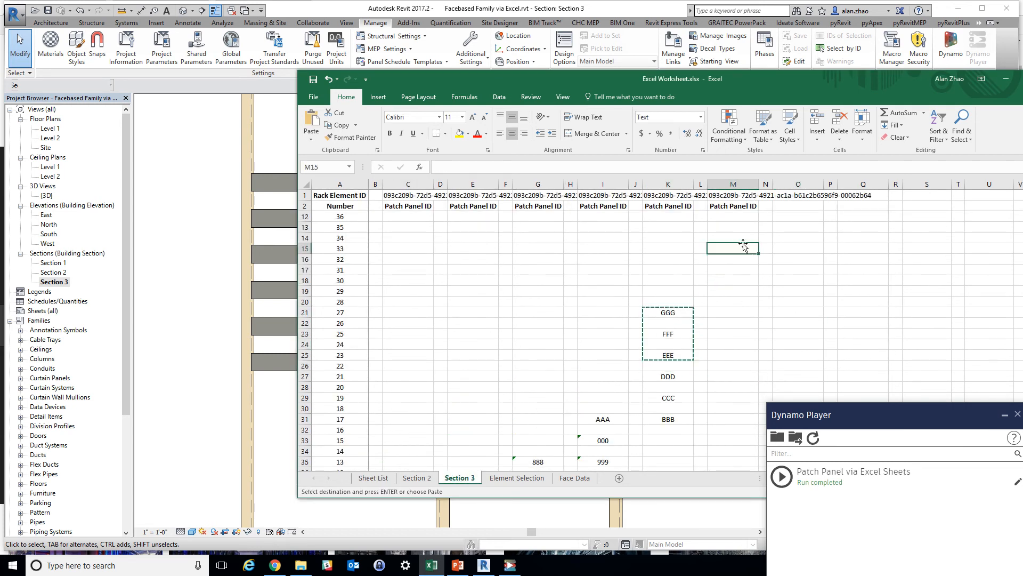
pyautogui.hotkey('ctrl', 'v')
pyautogui.click(840, 266)
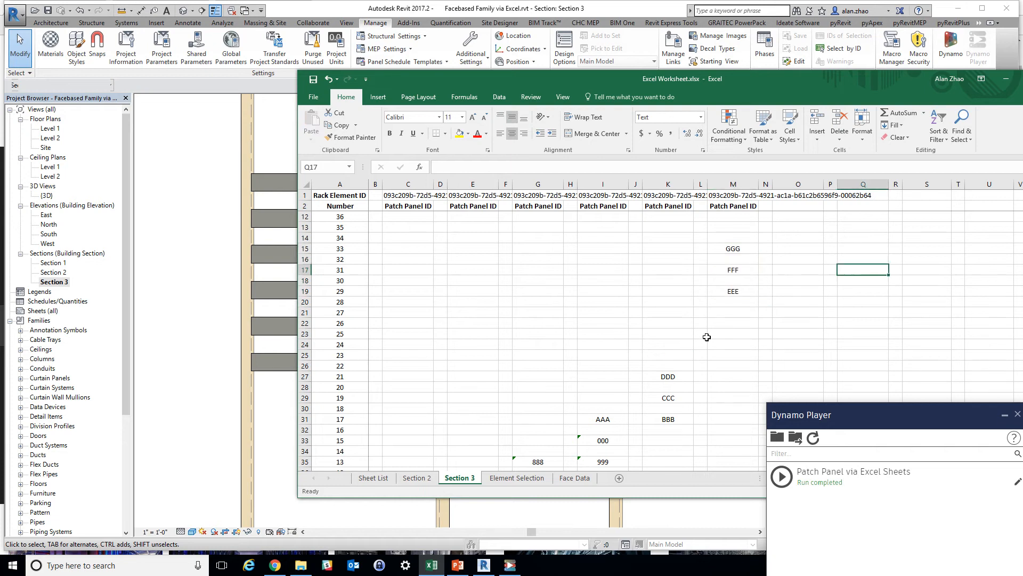
# In the Section 2 sheet, copy panels V, W and X into the seventh rack's column (O), starting with V at rack unit 14
pyautogui.click(434, 477)
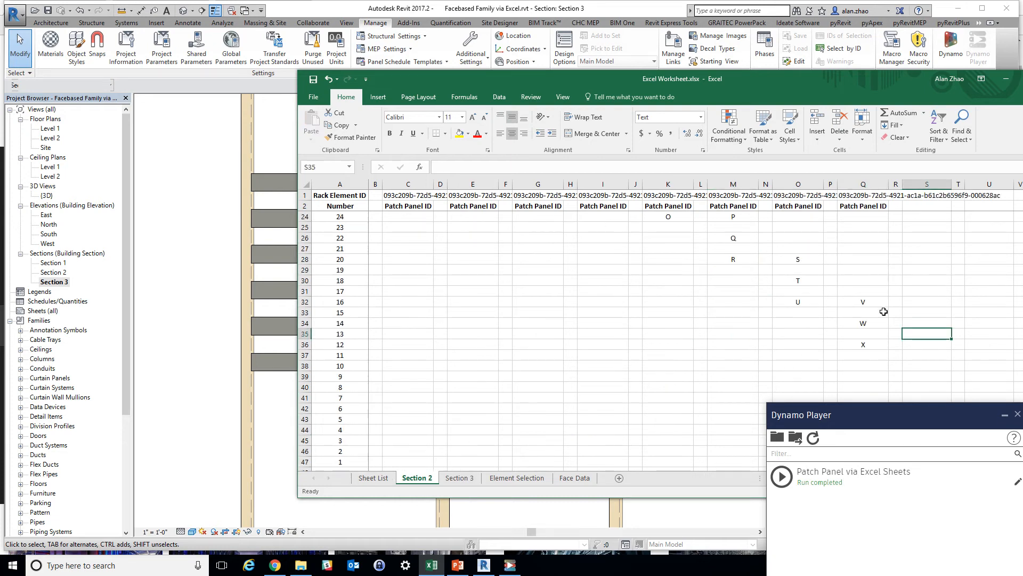
pyautogui.moveTo(869, 301); pyautogui.dragTo(880, 343)
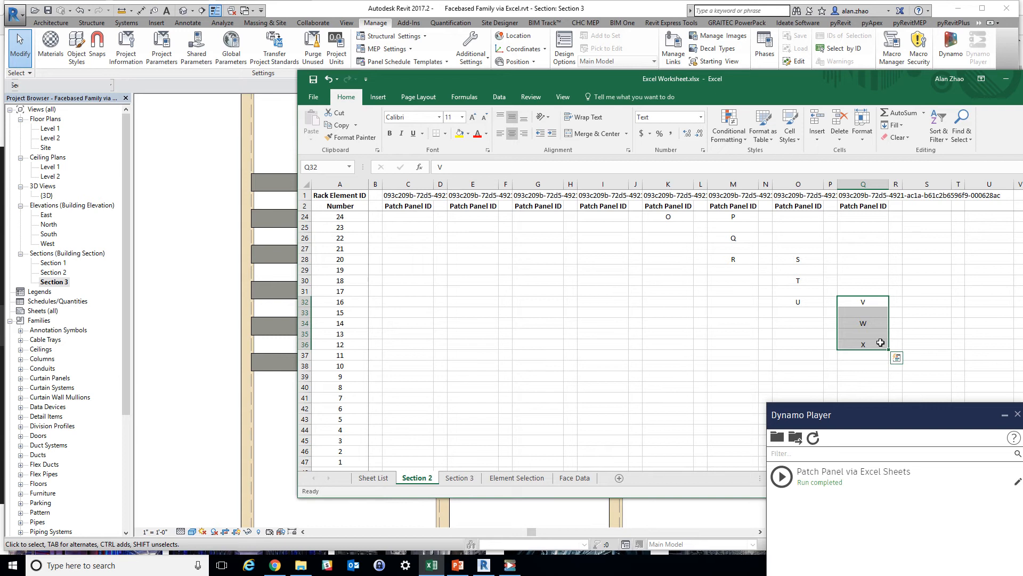
pyautogui.hotkey('ctrl', 'x')
pyautogui.click(809, 323)
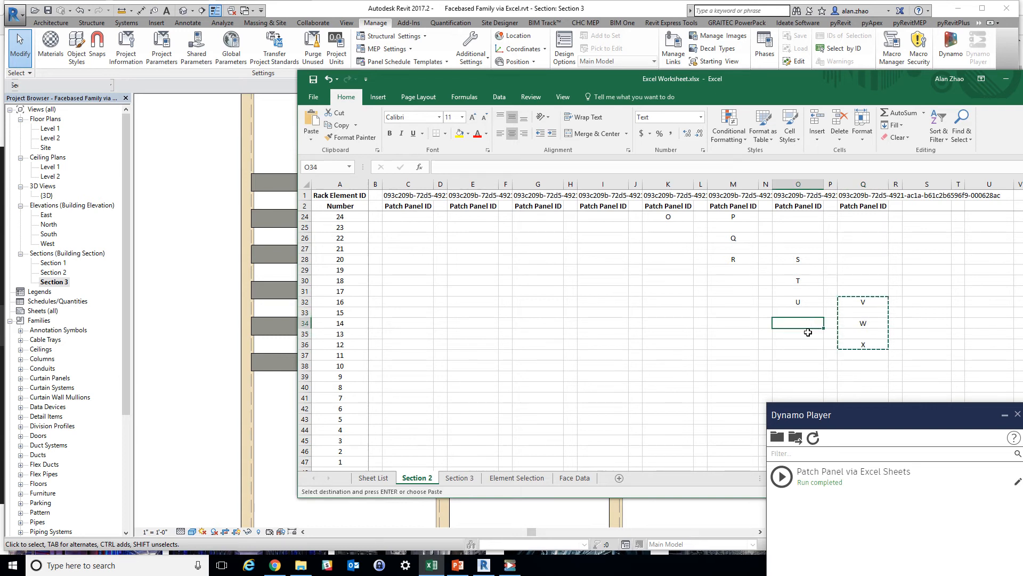
pyautogui.hotkey('ctrl', 'v')
pyautogui.scroll(-2, 639, 315)
pyautogui.click(640, 326)
pyautogui.scroll(4, 641, 336)
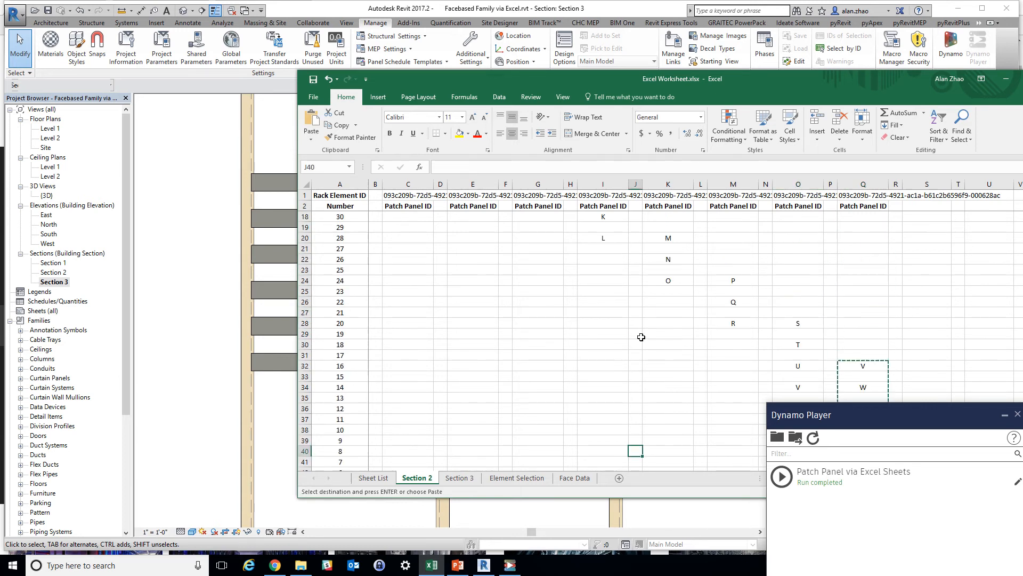
pyautogui.scroll(1, 641, 337)
pyautogui.press('Escape')
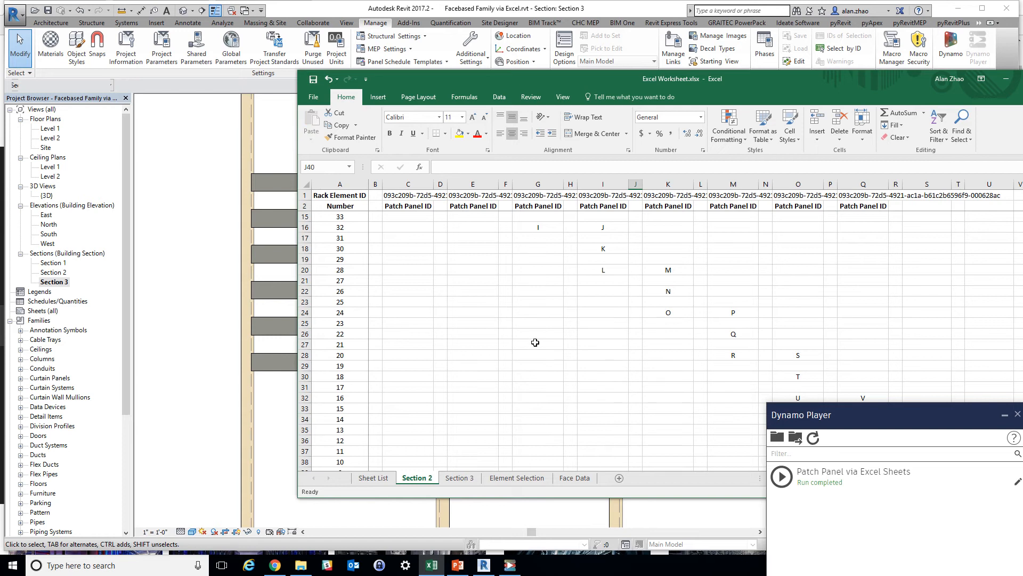
# Enter Section 2 in cell B2 of the Sheet List sheet, above the Section 3 entry
pyautogui.click(459, 478)
pyautogui.click(417, 477)
pyautogui.click(459, 478)
pyautogui.click(417, 477)
pyautogui.click(373, 478)
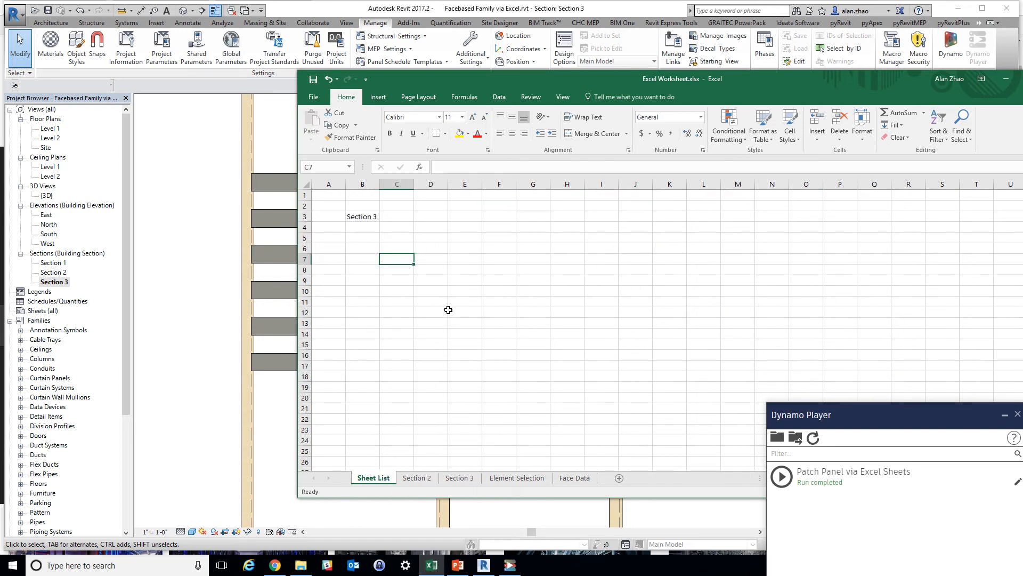
pyautogui.click(365, 206)
pyautogui.write('Section ')
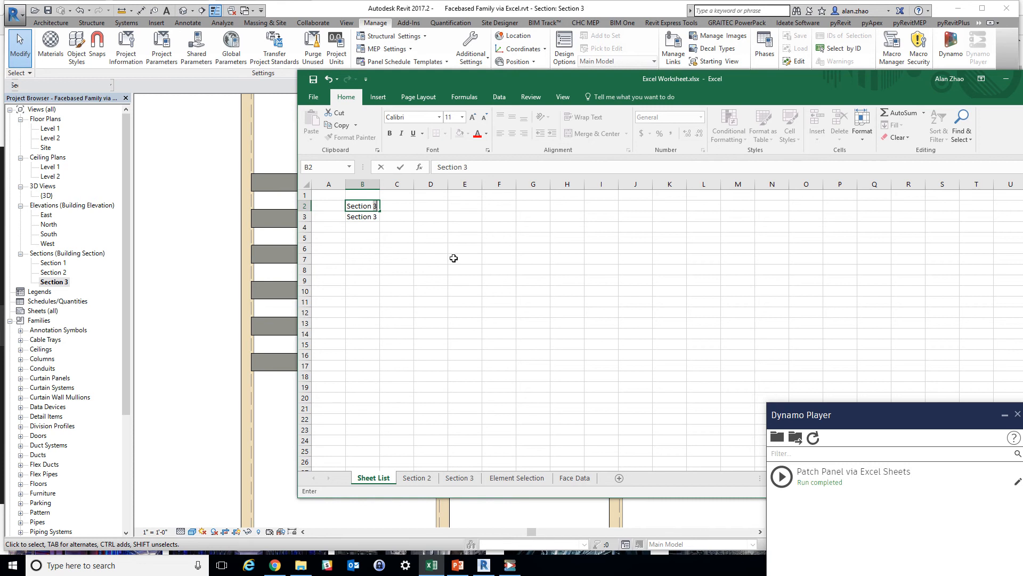
pyautogui.write('2')
pyautogui.press('Return')
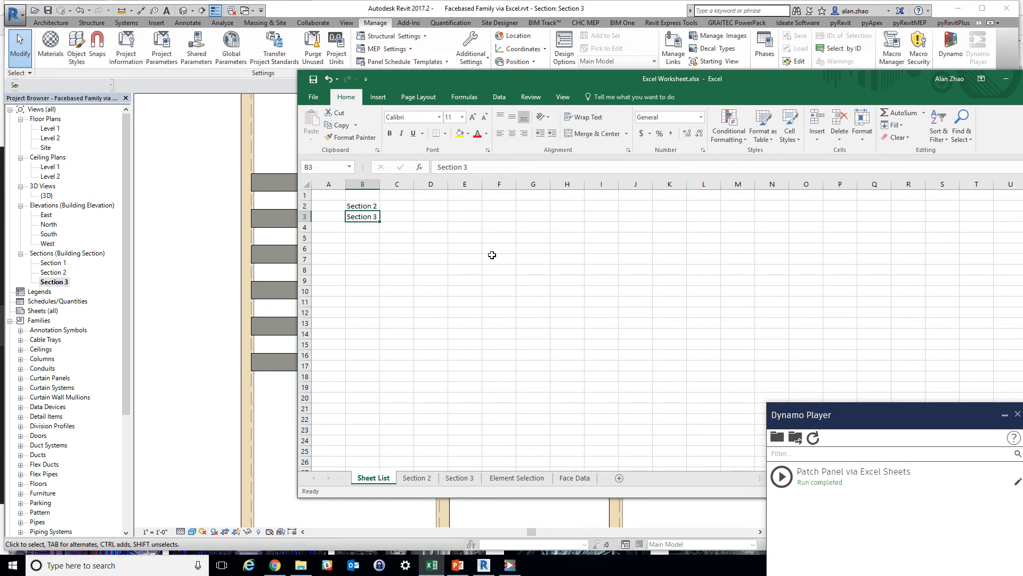
# Rerun Patch Panel via Excel Sheets in Dynamo Player, then check the panels in Revit's Section 3 and Section 2 views
pyautogui.moveTo(428, 73); pyautogui.dragTo(798, 146)
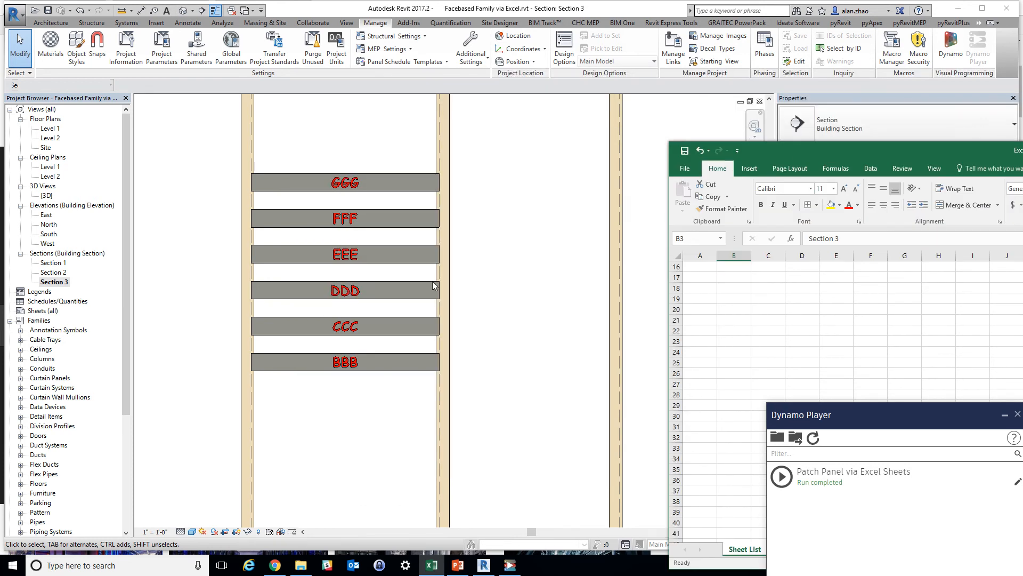
pyautogui.click(497, 273)
pyautogui.scroll(-5, 497, 269)
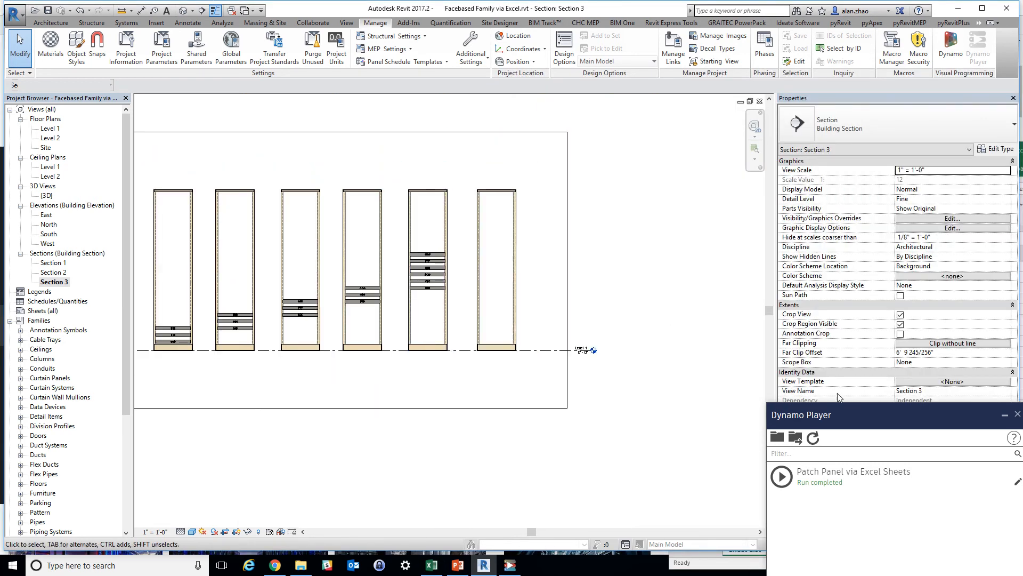
pyautogui.moveTo(846, 414); pyautogui.dragTo(817, 295)
pyautogui.click(753, 359)
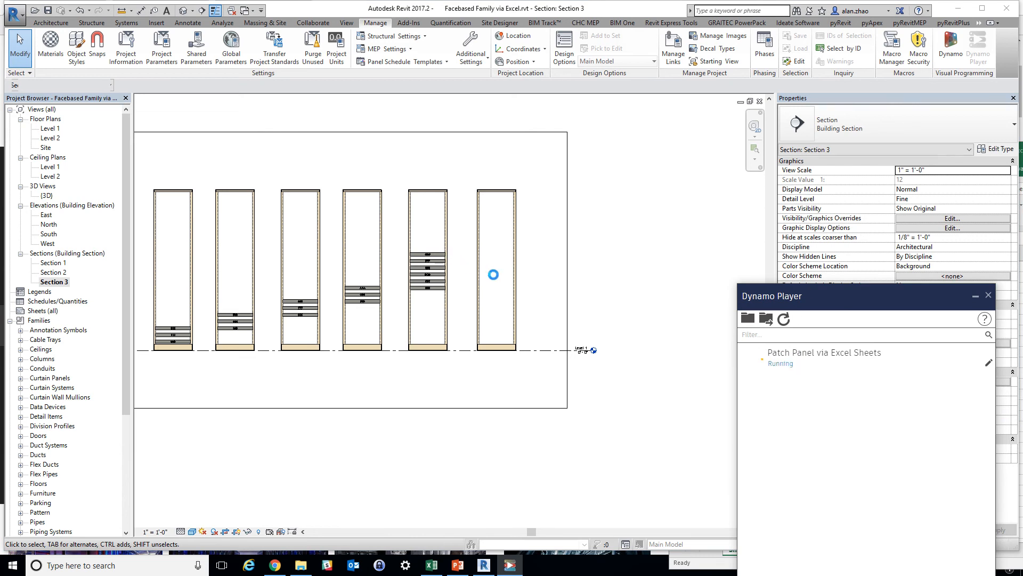
pyautogui.scroll(4, 498, 249)
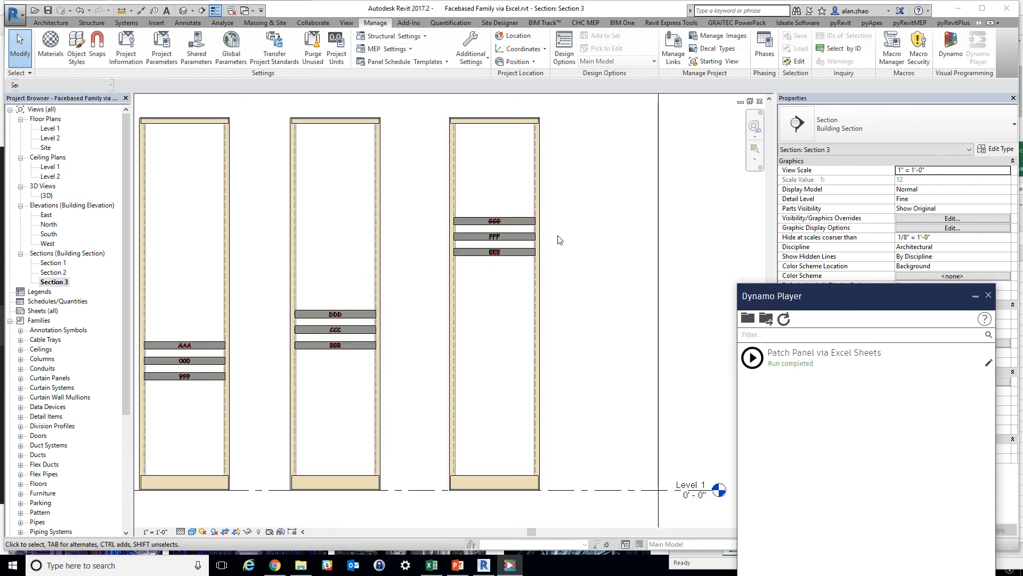
pyautogui.doubleClick(54, 271)
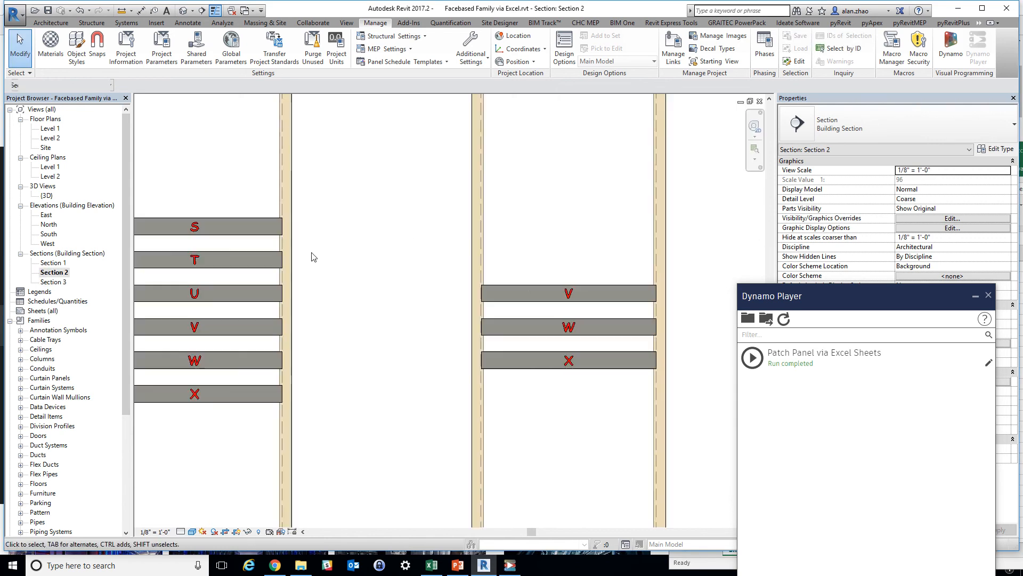
# Select the patch panels in the last two racks of the Section 2 view, S through X and V through X
pyautogui.scroll(-2, 299, 256)
pyautogui.scroll(7, 198, 287)
pyautogui.scroll(-3, 275, 260)
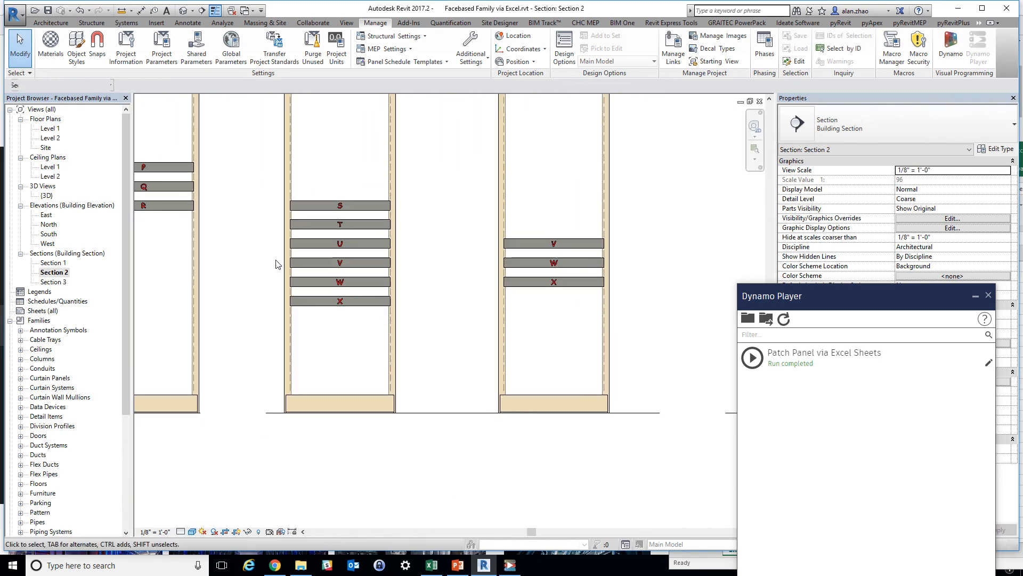
pyautogui.moveTo(265, 197); pyautogui.dragTo(634, 351)
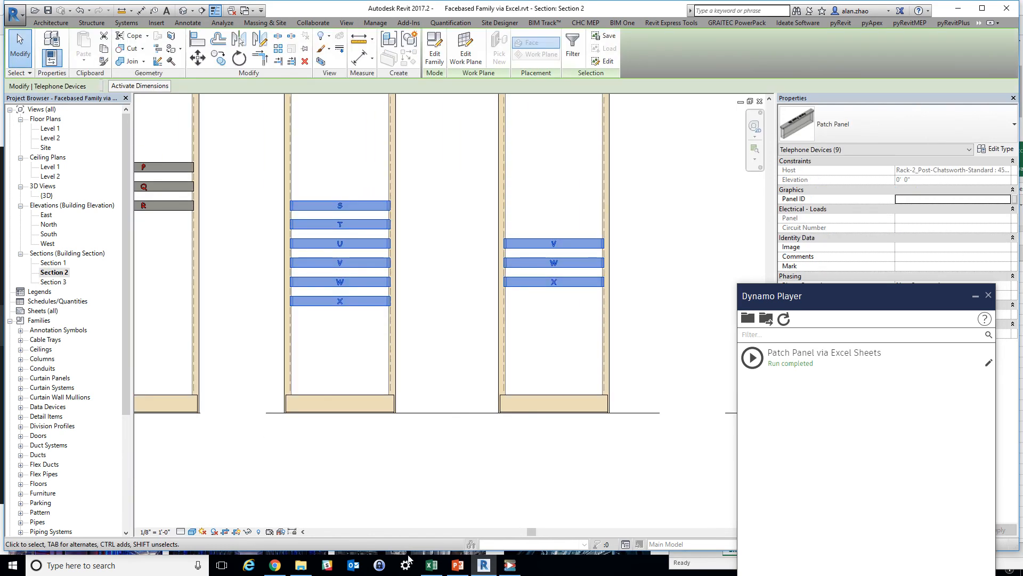
# Switch to Excel and highlight the matching panel entries in columns O to Q of the Section 2 sheet, rows 28 to 40
pyautogui.click(432, 565)
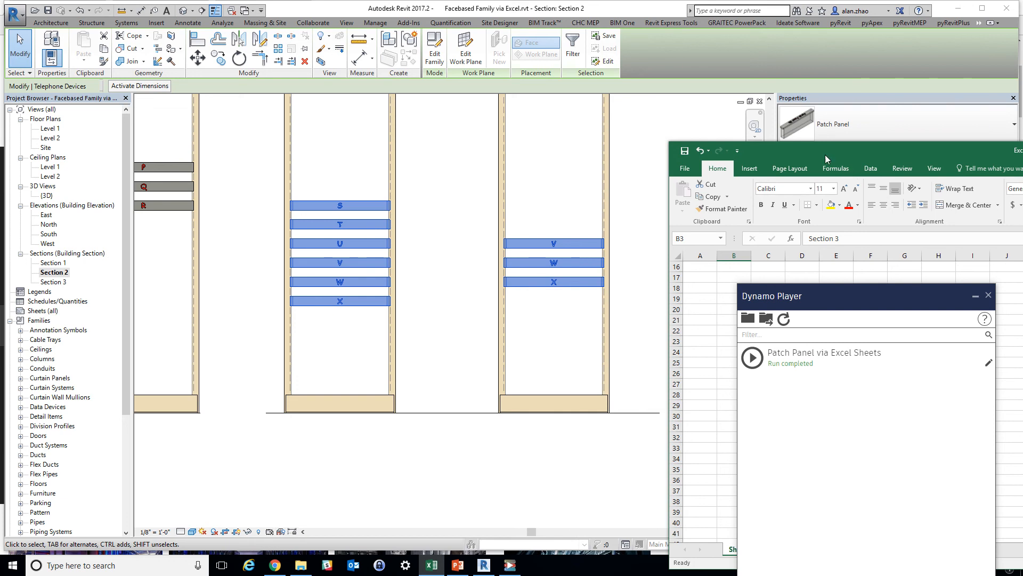
pyautogui.moveTo(830, 154); pyautogui.dragTo(548, 126)
pyautogui.click(511, 518)
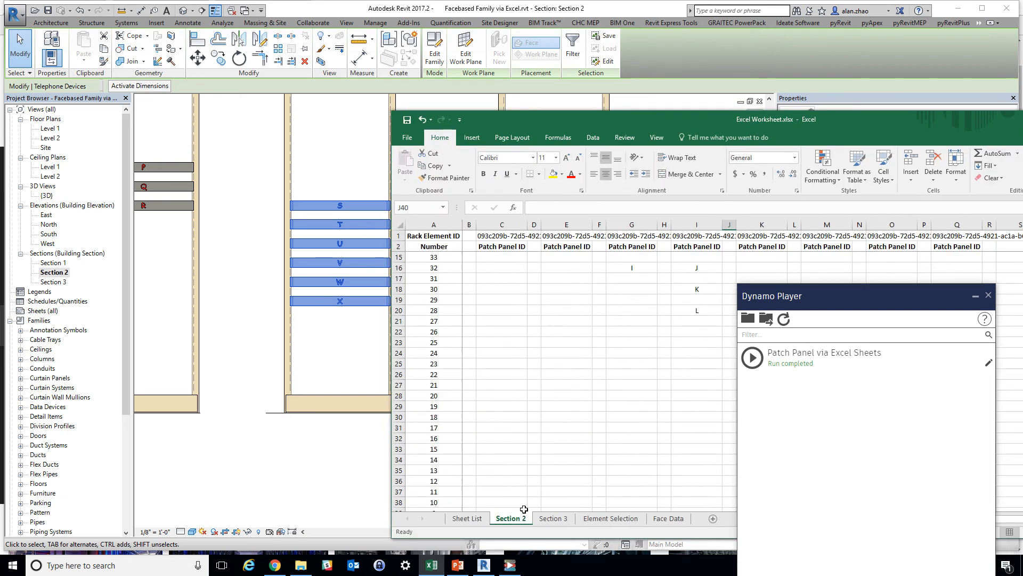
pyautogui.moveTo(879, 296); pyautogui.dragTo(870, 498)
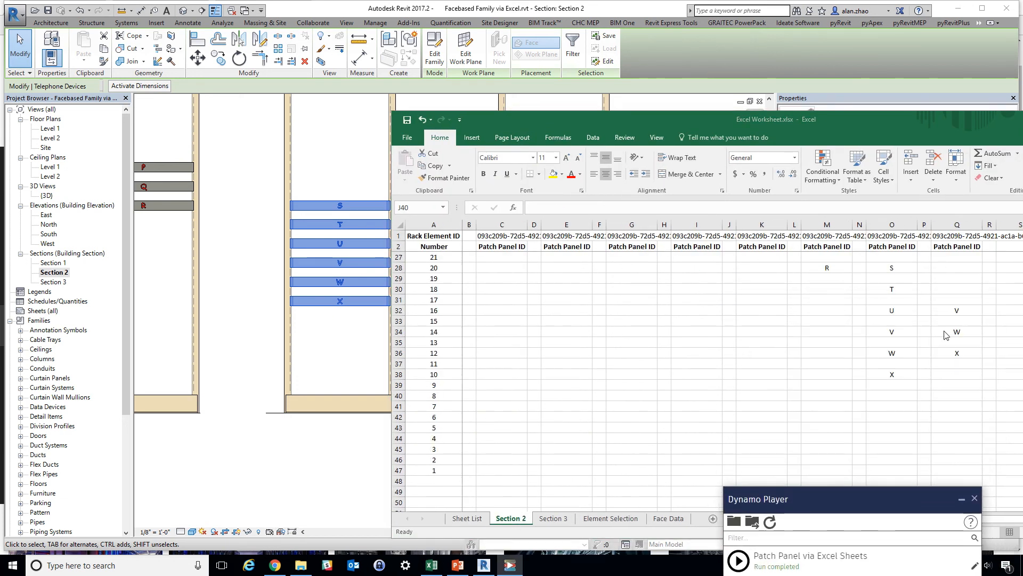
pyautogui.moveTo(892, 267); pyautogui.dragTo(960, 395)
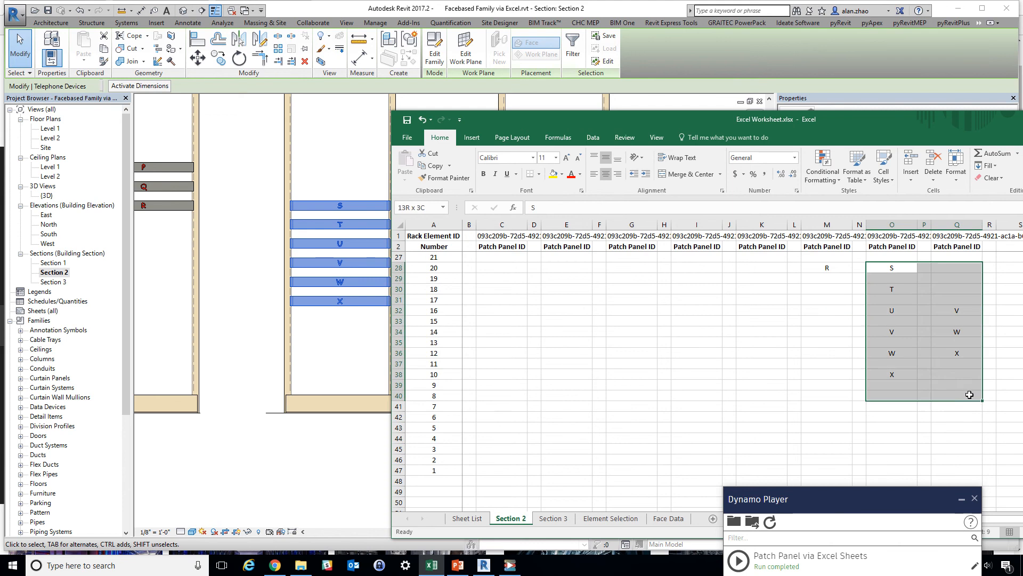
# Return to Revit's Section 2 view, examine the panels across the whole row of racks, and clear the selection
pyautogui.moveTo(593, 120); pyautogui.dragTo(792, 117)
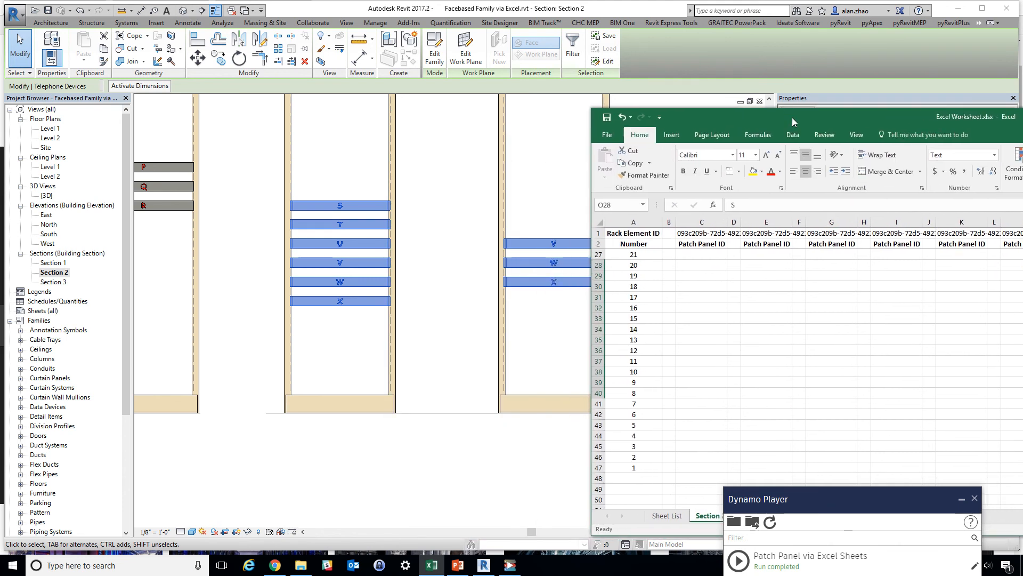
pyautogui.click(457, 304)
pyautogui.scroll(-6, 457, 304)
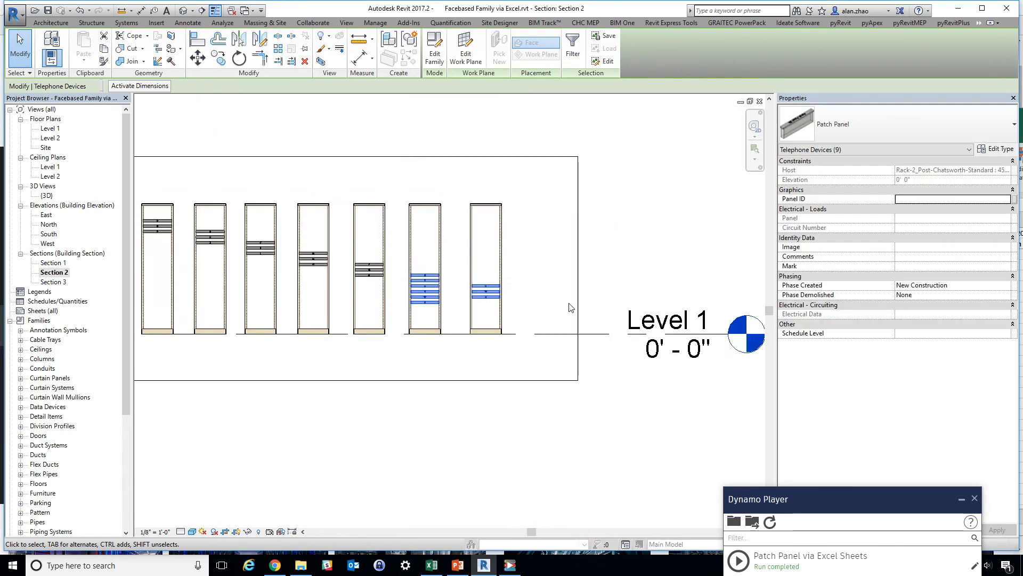
pyautogui.scroll(3, 440, 308)
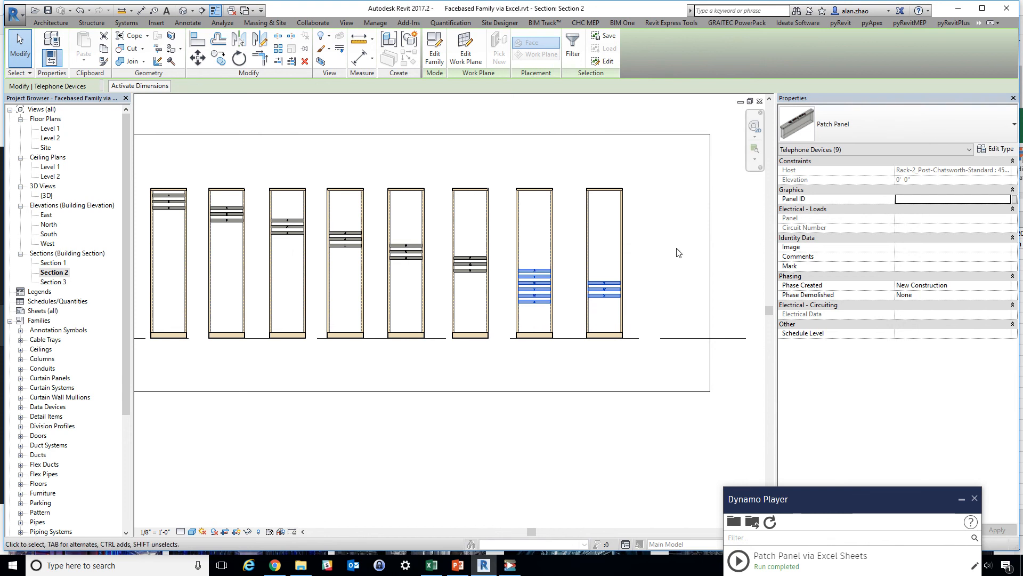
pyautogui.click(661, 266)
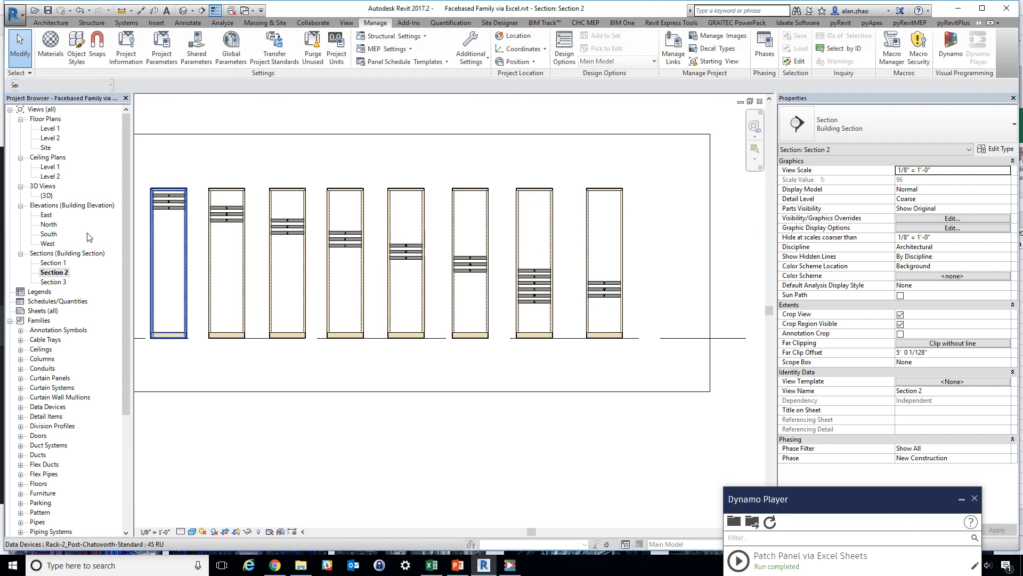
# Open the {3D} view to examine the panels on all racks, and bring the Dynamo Player window fully into view
pyautogui.doubleClick(46, 196)
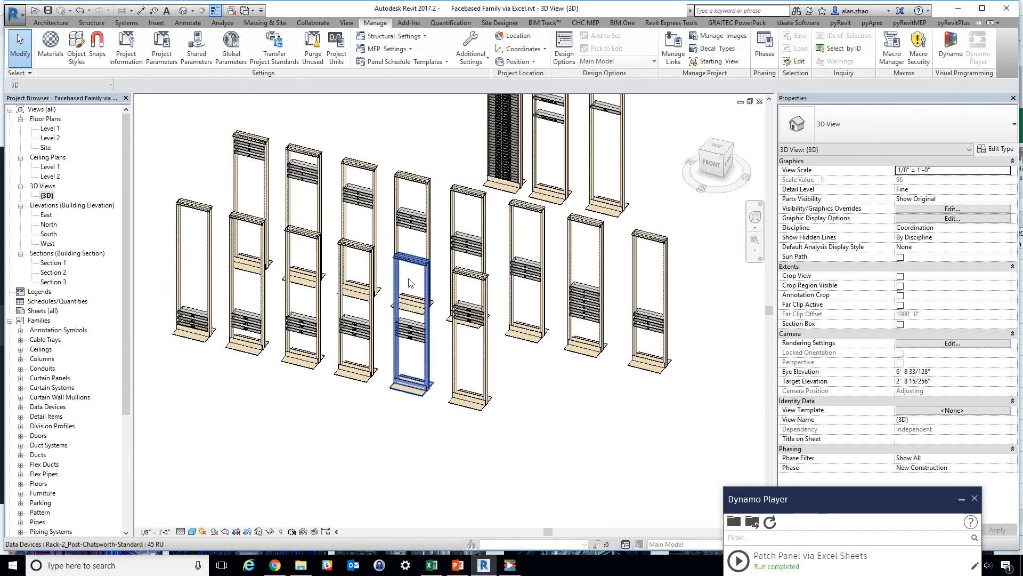
pyautogui.scroll(-1, 469, 332)
pyautogui.moveTo(503, 335)
pyautogui.keyDown('shift'); pyautogui.mouseDown(button='middle')
pyautogui.moveTo(612, 341)
pyautogui.moveTo(509, 340)
pyautogui.mouseUp(button='middle'); pyautogui.keyUp('shift')
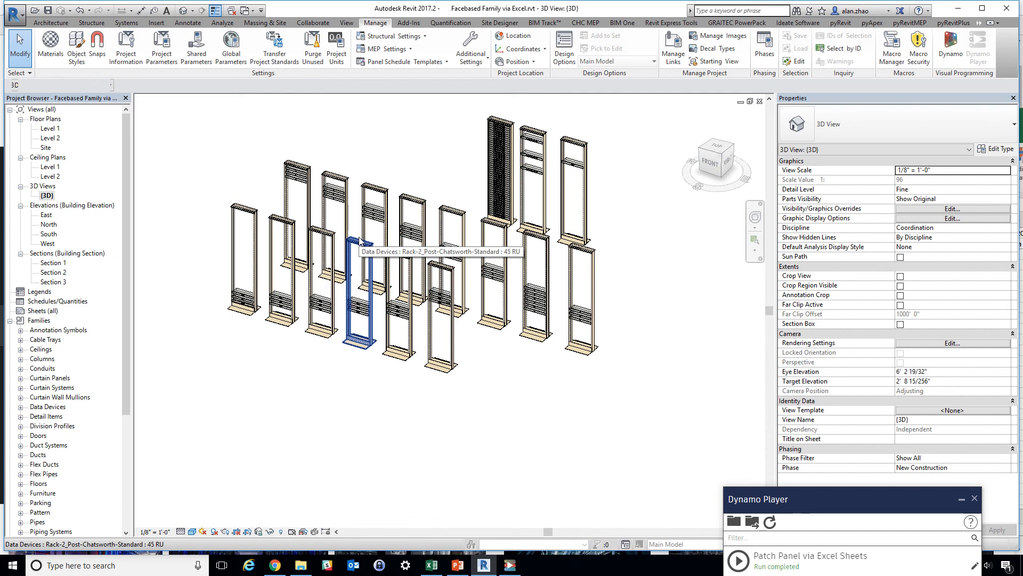
pyautogui.moveTo(851, 495); pyautogui.dragTo(768, 160)
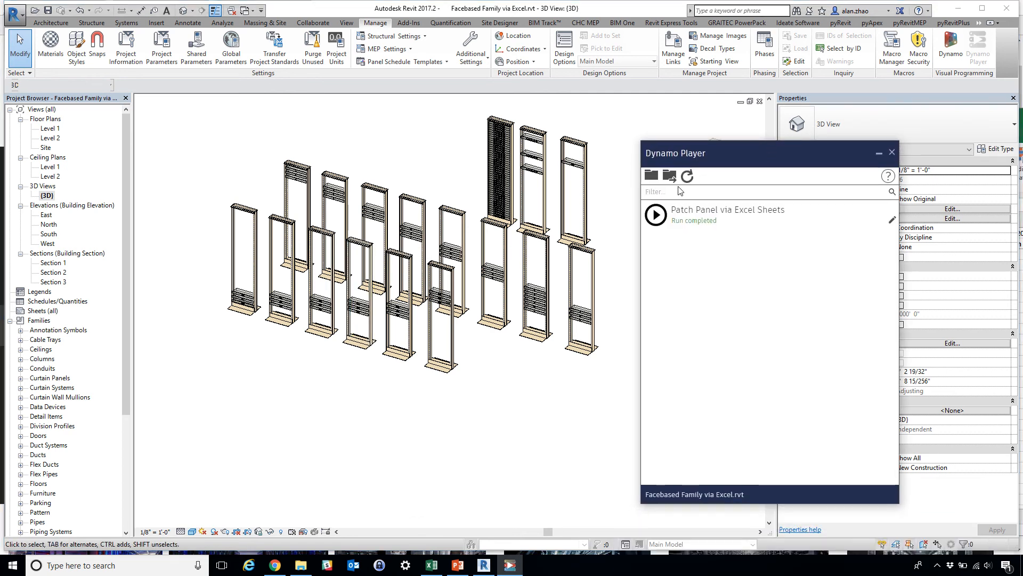